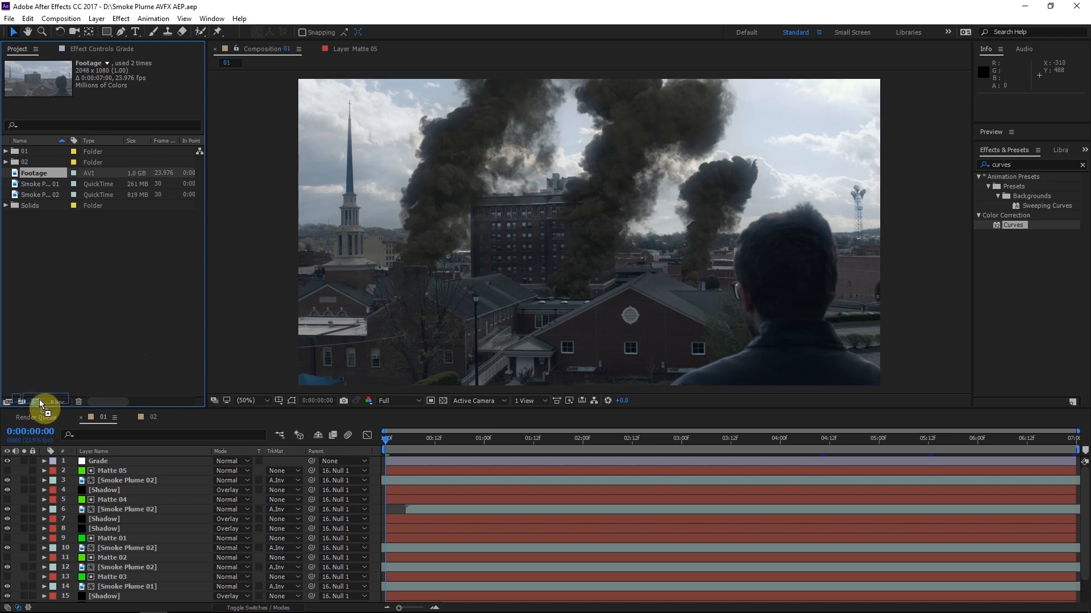
Scrub through the Footage 2 composition and run Track Camera on the Footage layer
left_click_drag(401, 439, 666, 436)
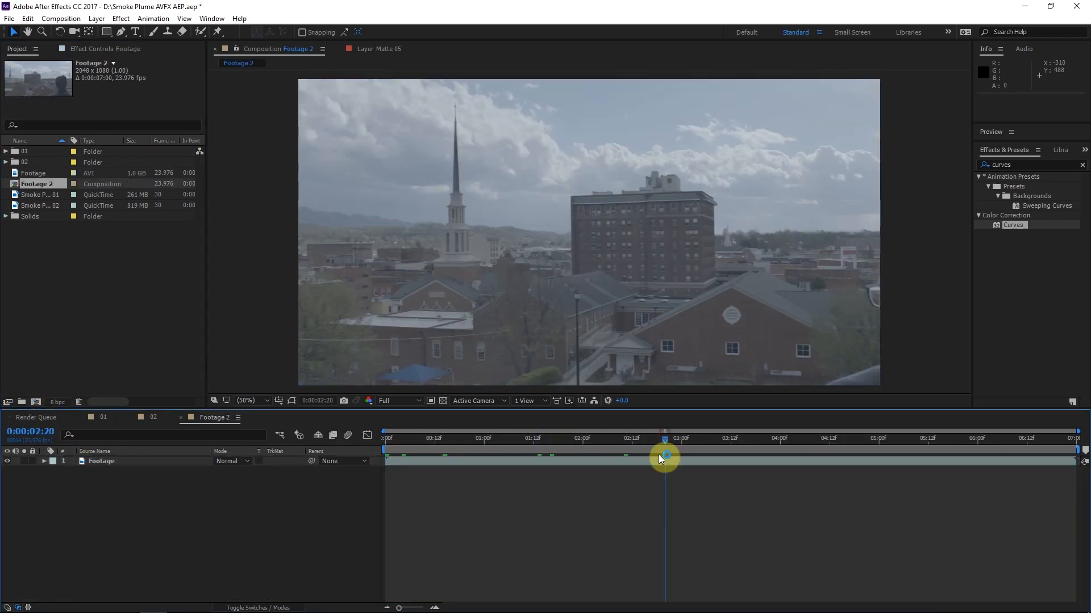
left_click(662, 459)
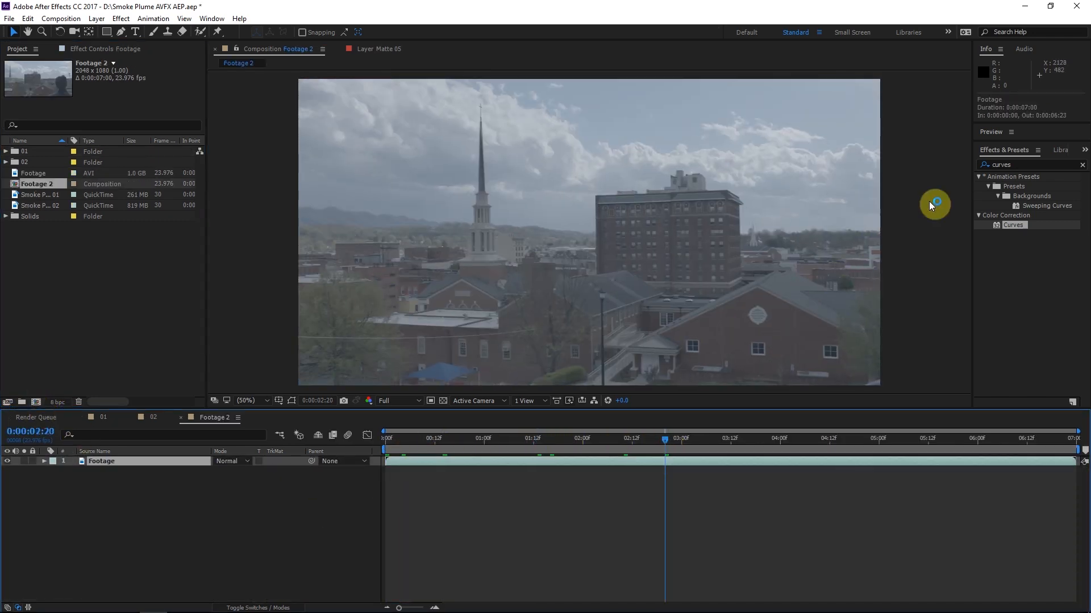
left_click(1082, 165)
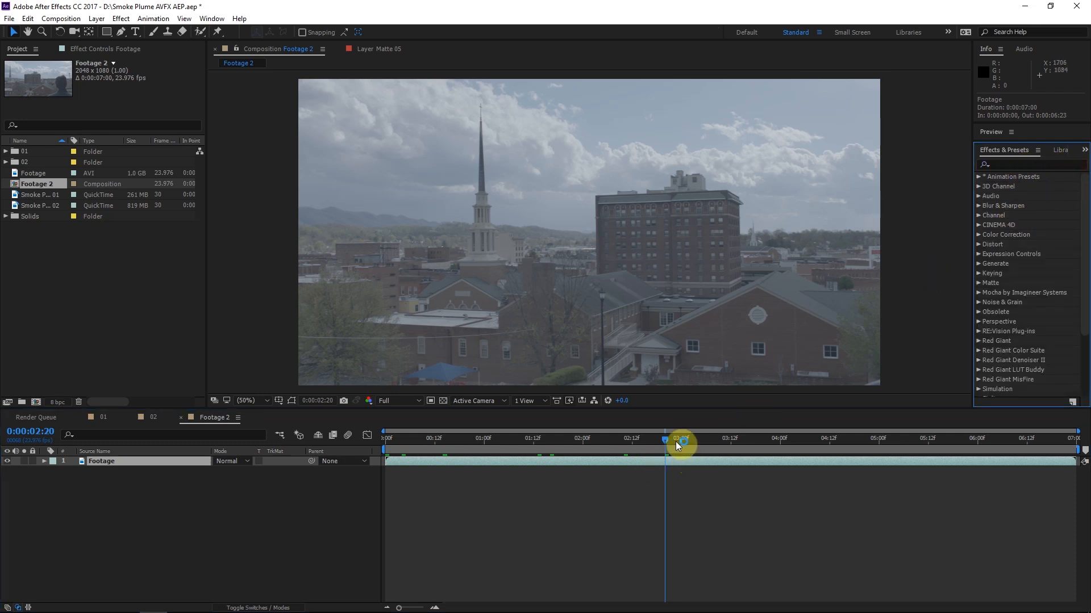
left_click_drag(662, 437, 688, 435)
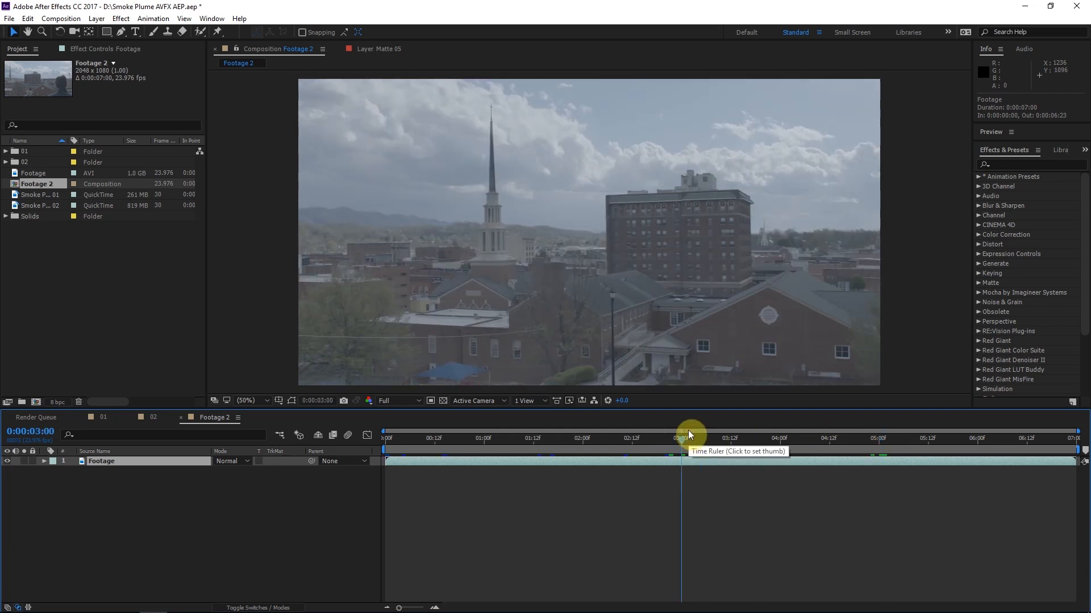
left_click(742, 445)
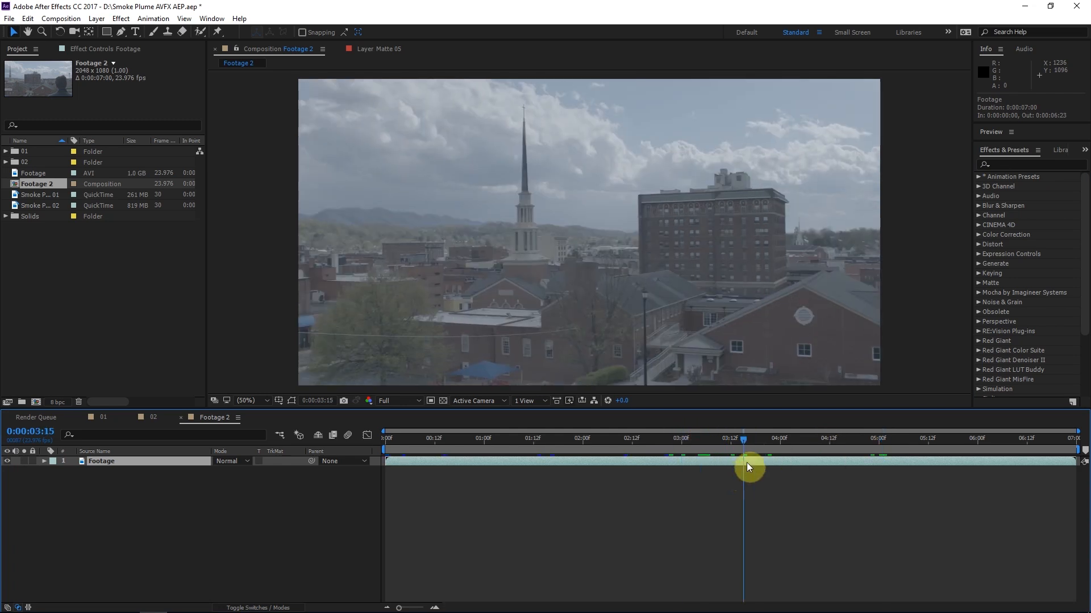
right_click(746, 463)
left_click(804, 376)
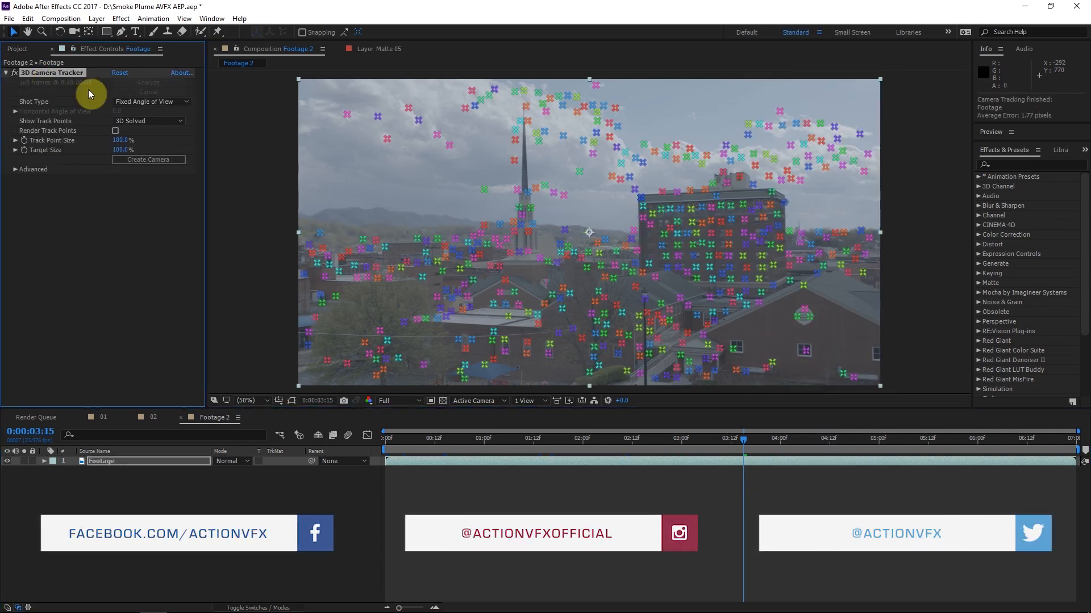
Create a camera from the 3D Camera Tracker solve and scrub through the tracked shot
left_click(723, 439)
left_click(142, 160)
left_click(139, 462)
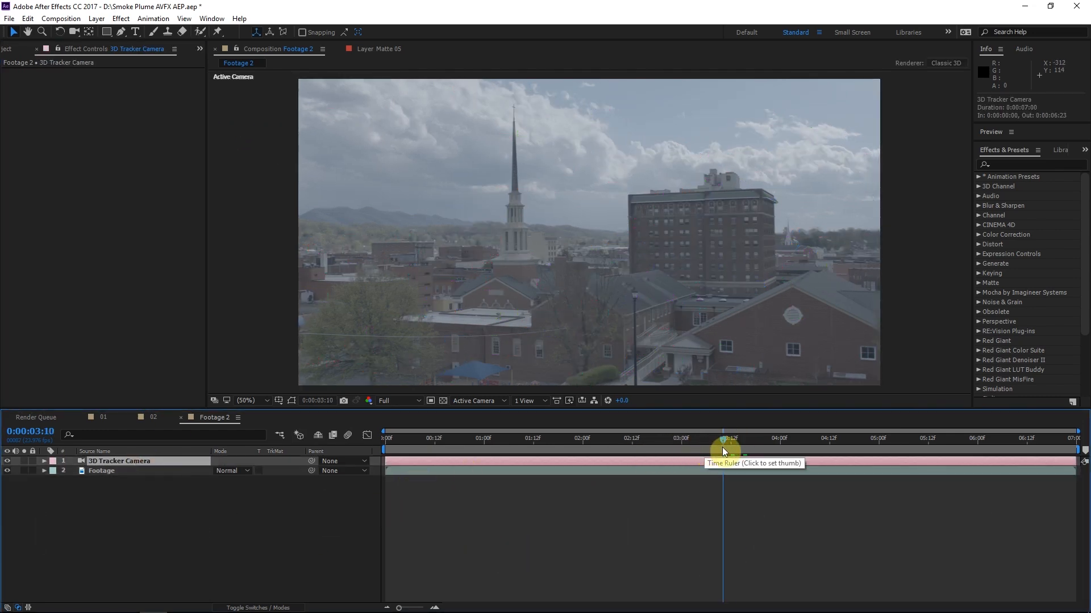
left_click(619, 451)
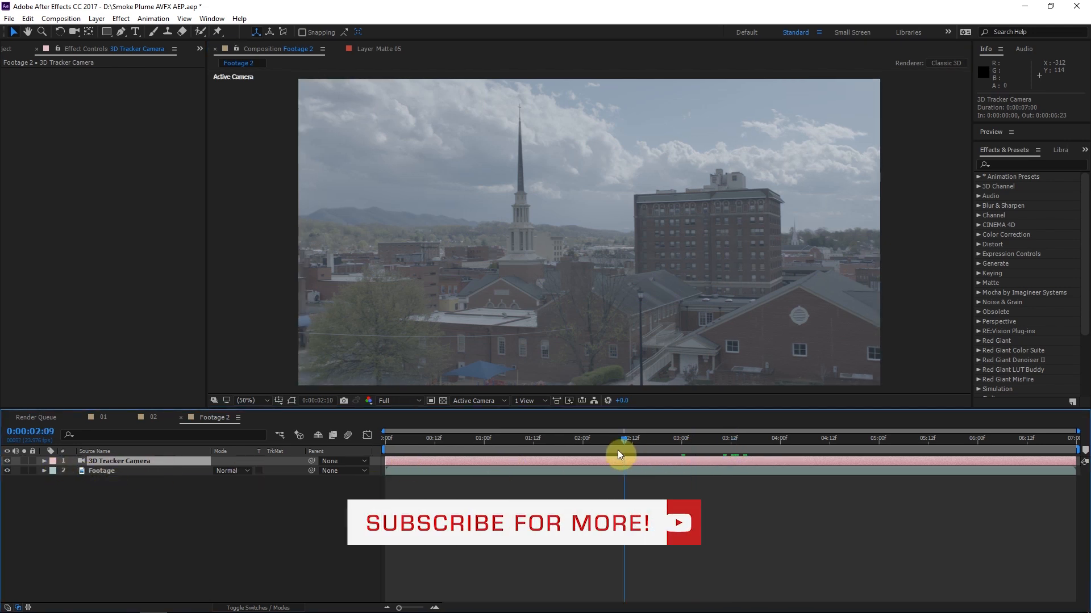
left_click_drag(618, 450, 634, 449)
Add Smoke Plume 02 between the 3D Tracker Camera and Footage layers and position it beside the tall building at about 1498, 364
left_click(10, 51)
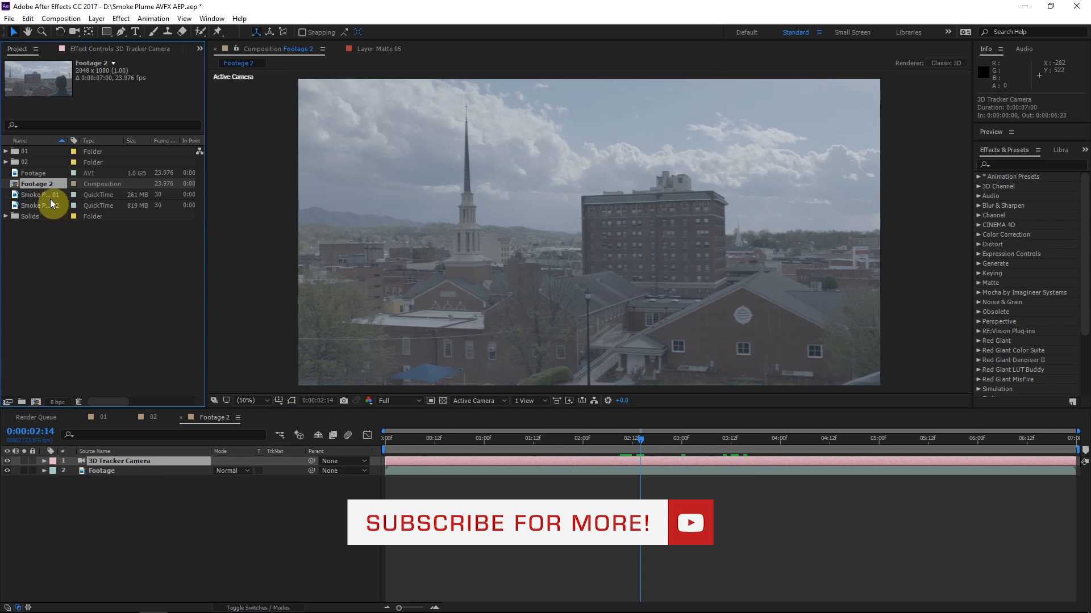
left_click_drag(50, 204, 127, 469)
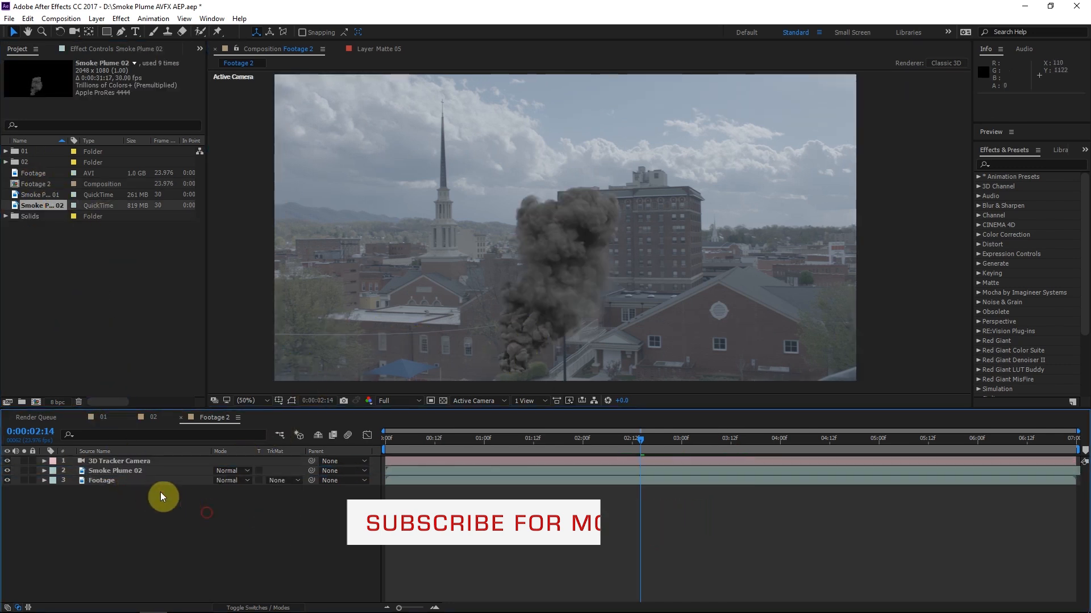
left_click(141, 472)
left_click_drag(683, 291, 834, 224)
left_click_drag(749, 267, 735, 287)
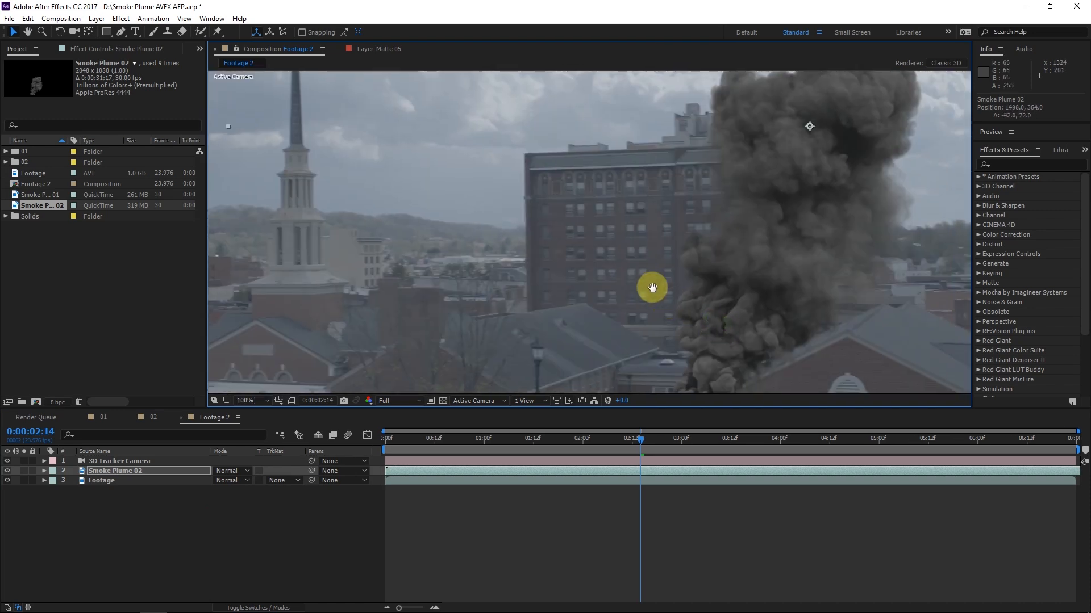
Toggle the Smoke Plume 02 layer's visibility to compare the base of the smoke with the rooftops behind it
left_click(7, 471)
left_click(7, 470)
left_click(7, 471)
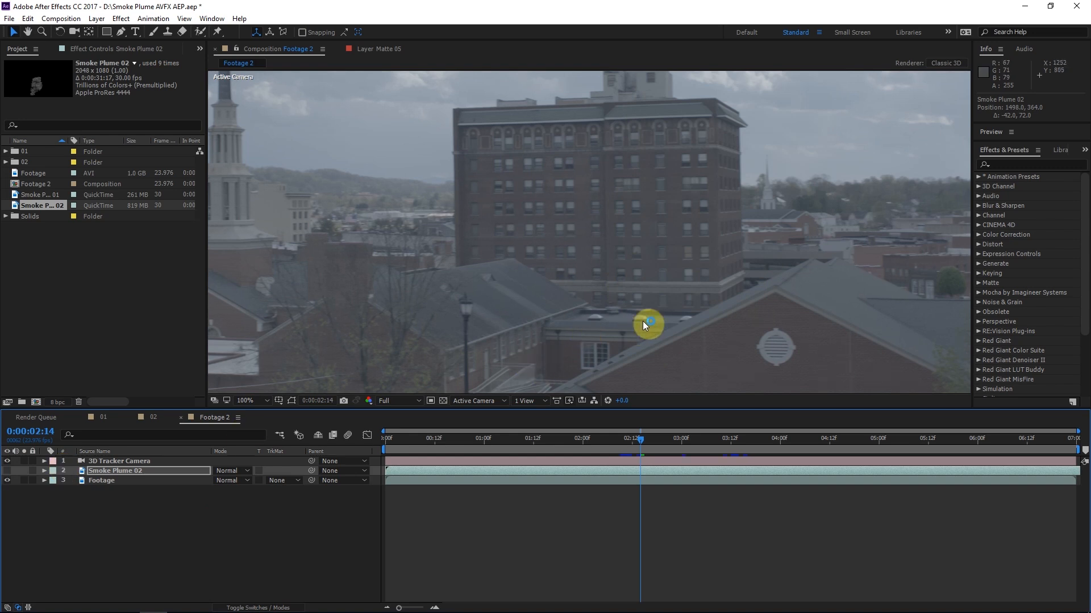
left_click(6, 471)
left_click_drag(635, 273, 649, 267)
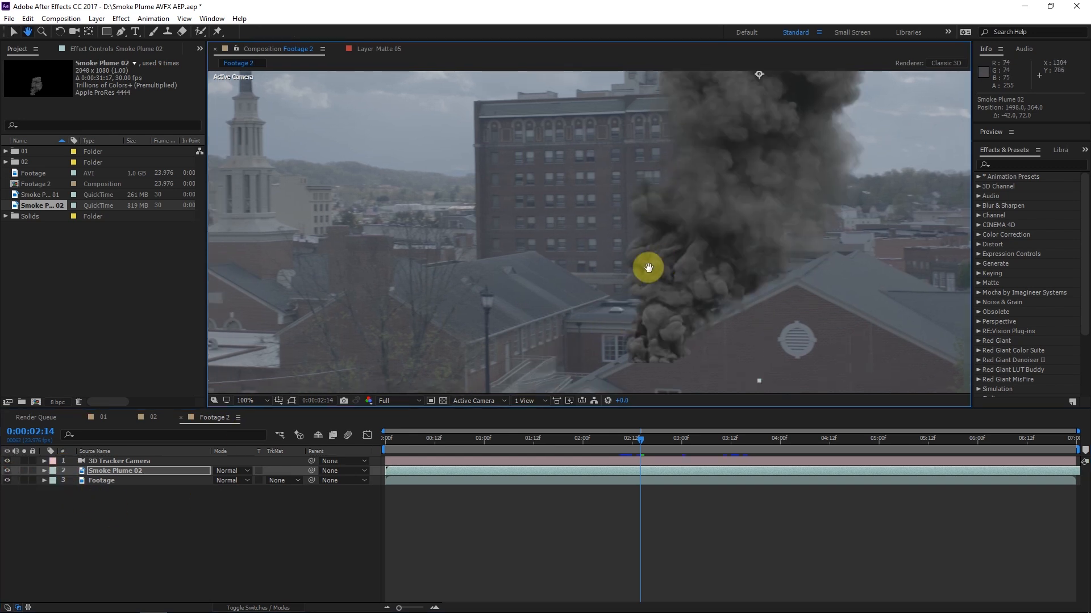
scroll(653, 282, "down", 2)
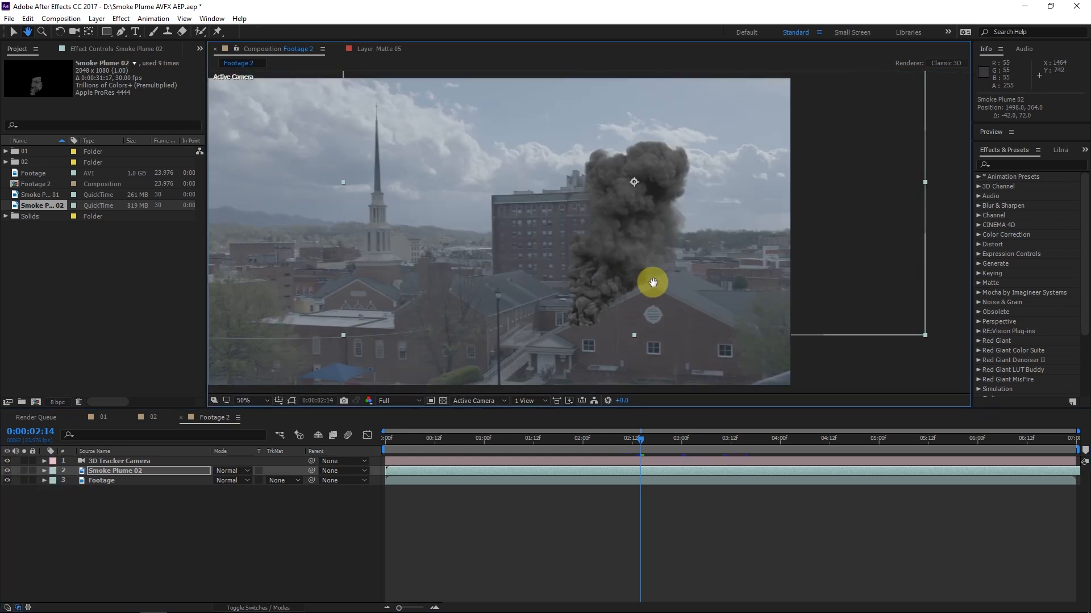
key("v")
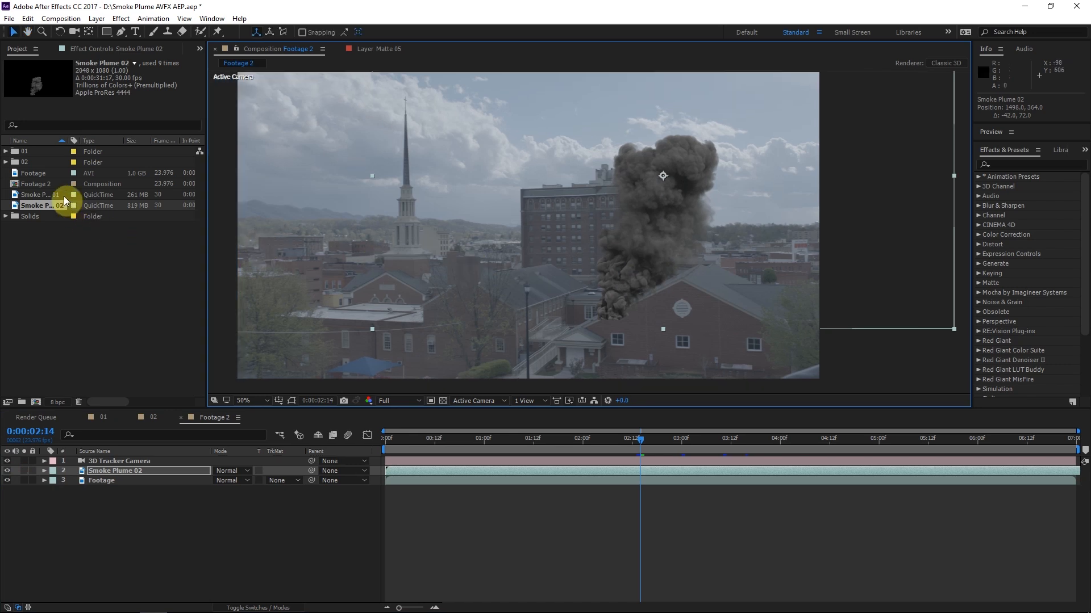
Add Smoke Plume 01 directly below the 3D Tracker Camera layer and shift both smoke layers earlier in time
left_click_drag(48, 196, 156, 466)
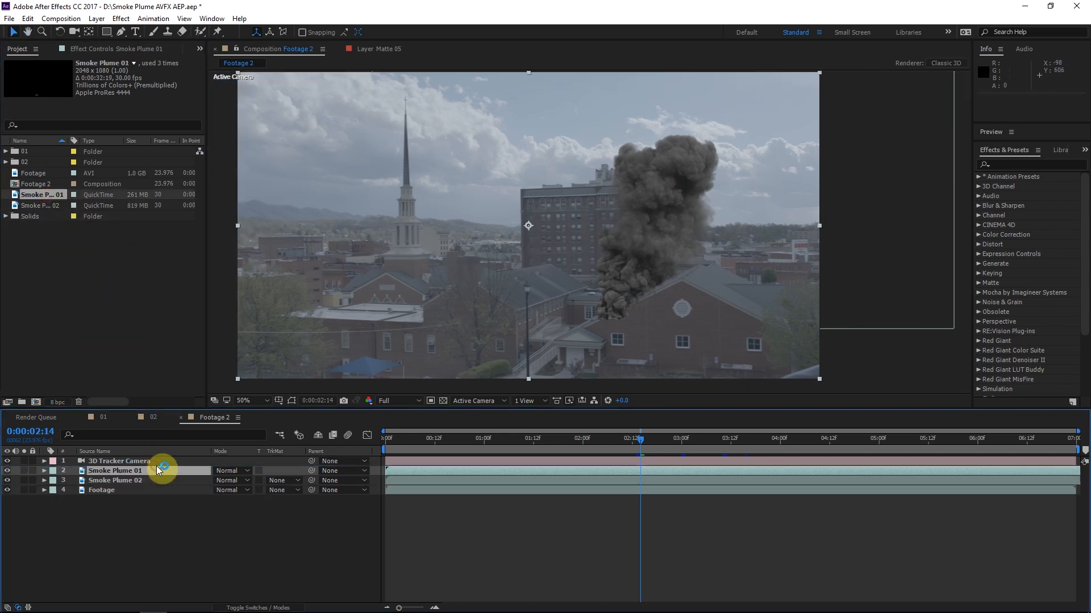
left_click(736, 478)
left_click(442, 448)
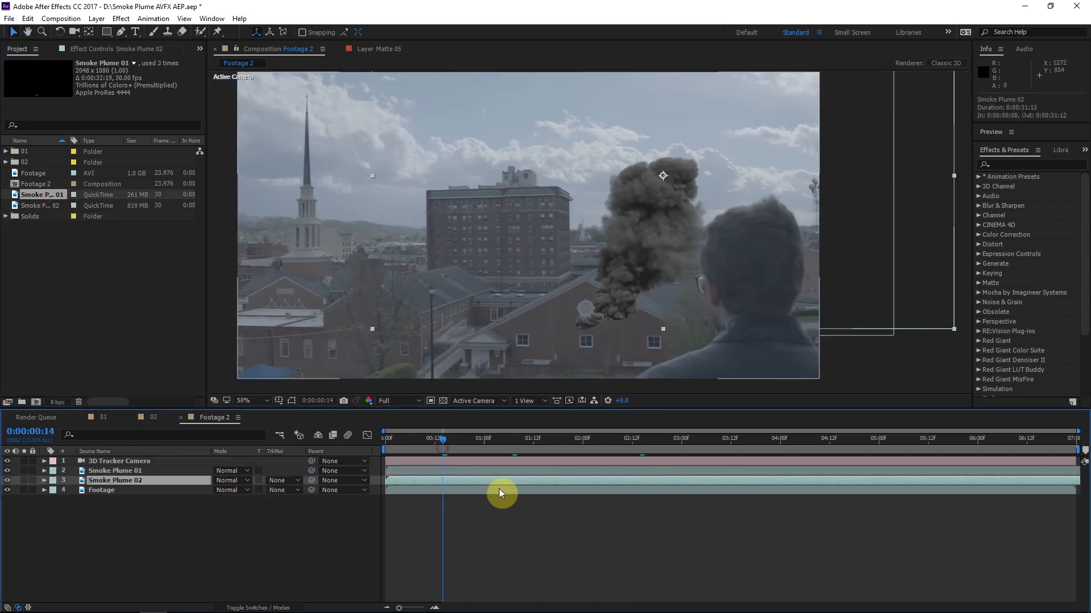
left_click(507, 471)
left_click(544, 480, "shift")
left_click_drag(543, 481, 449, 479)
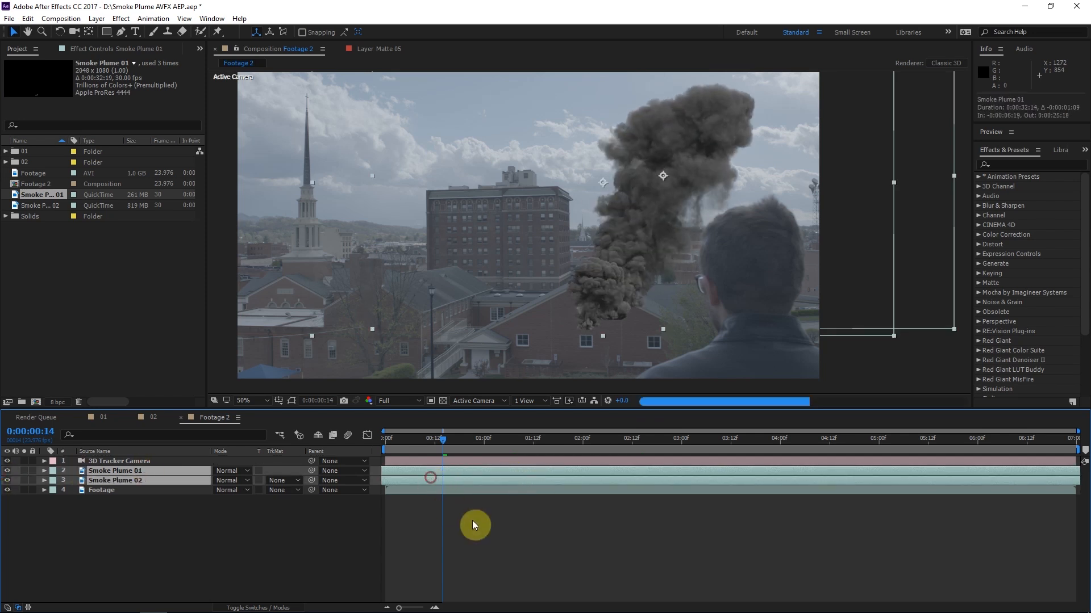
left_click(407, 483)
left_click_drag(522, 470, 490, 458)
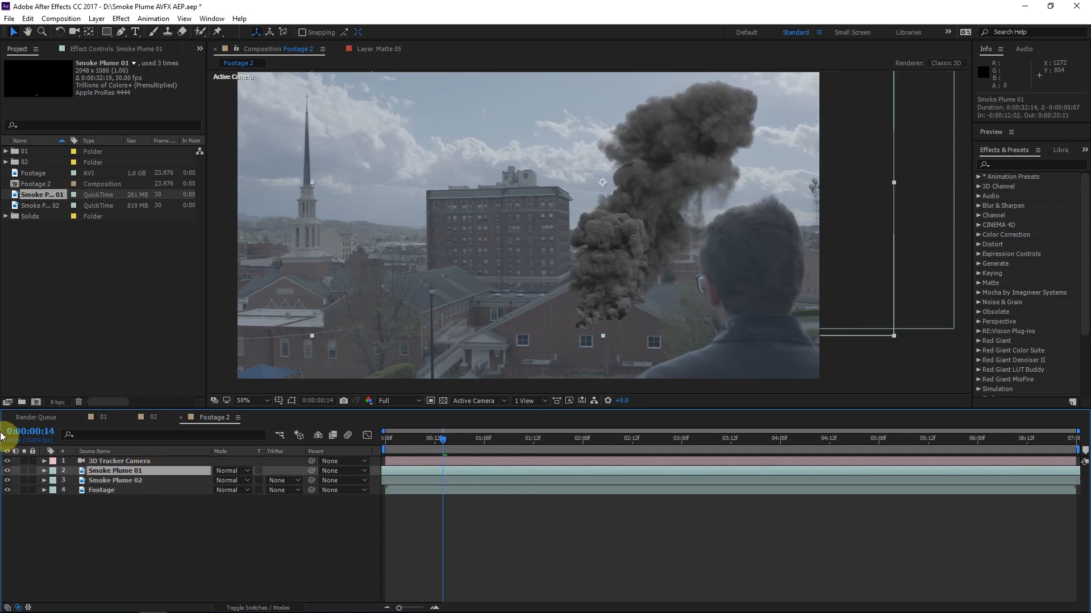
Move Smoke Plume 02 to about 1158, 422 and turn both smoke layers into 3D layers
left_click(134, 482)
left_click_drag(603, 225, 488, 251)
left_click(249, 608)
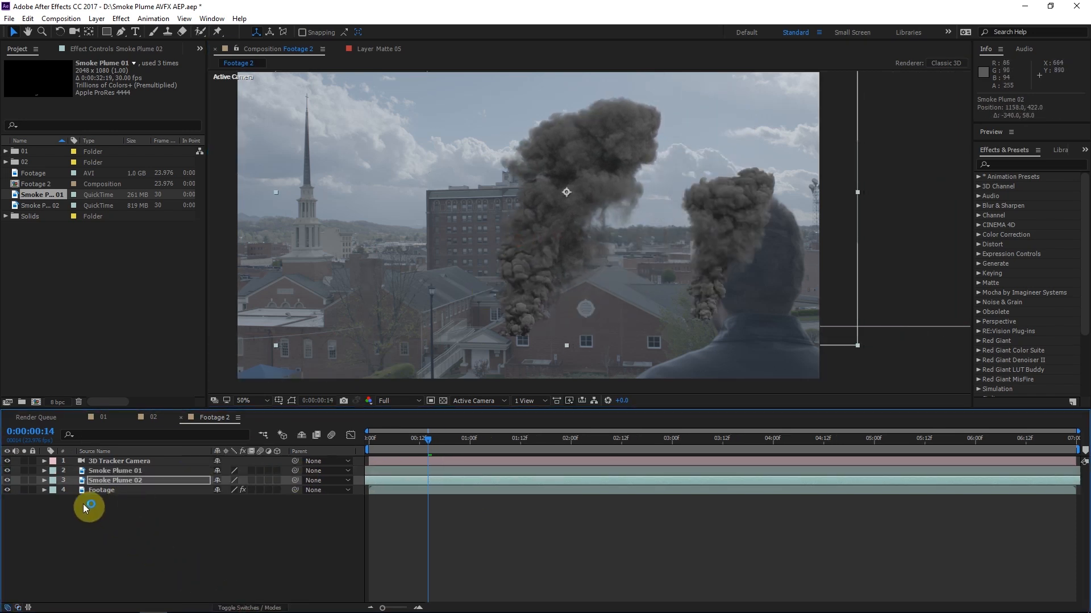
left_click(277, 471)
left_click(277, 480)
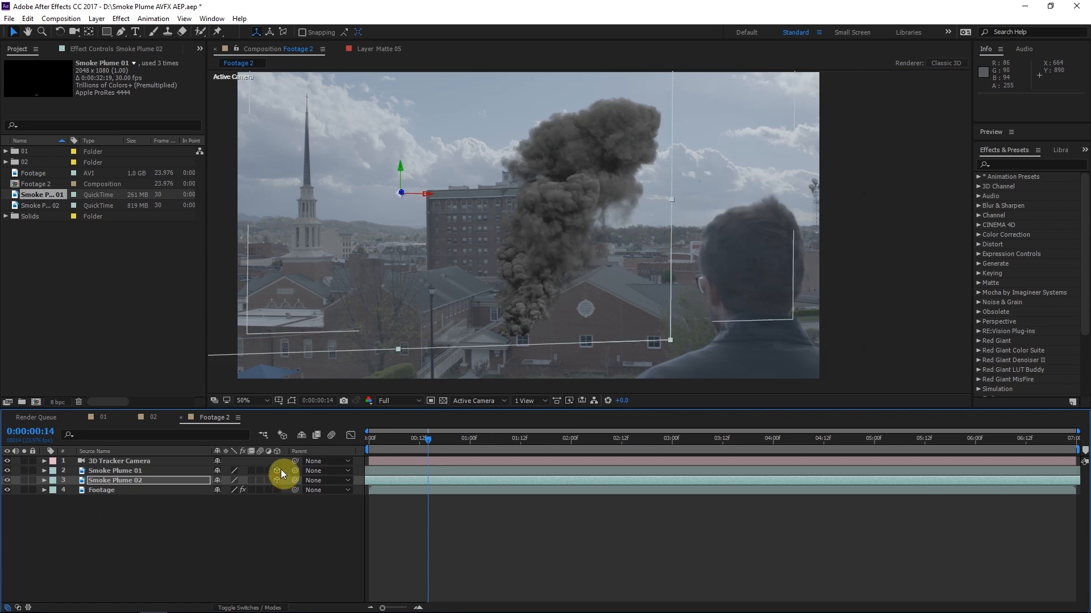
At 0:00:03:05, move Smoke Plume 01 to about 2096.8, 298.4, -21.7 and Smoke Plume 02 to about 1763, 422.7, -32.5
left_click_drag(465, 441, 694, 427)
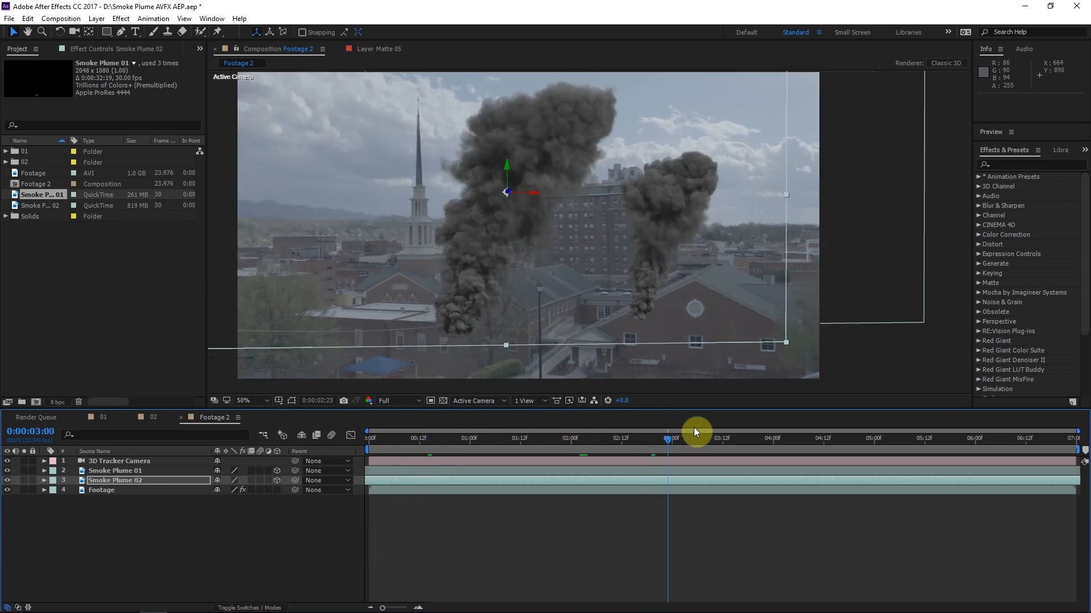
left_click(118, 471)
left_click_drag(570, 226, 458, 238)
left_click_drag(569, 266, 682, 250)
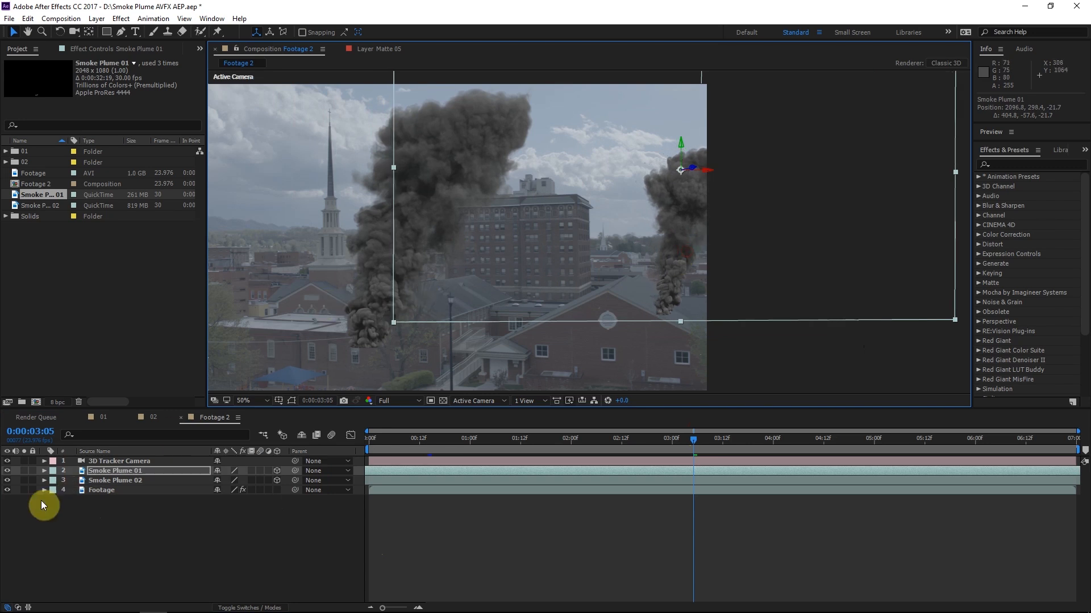
left_click(113, 481)
left_click_drag(346, 297, 515, 288)
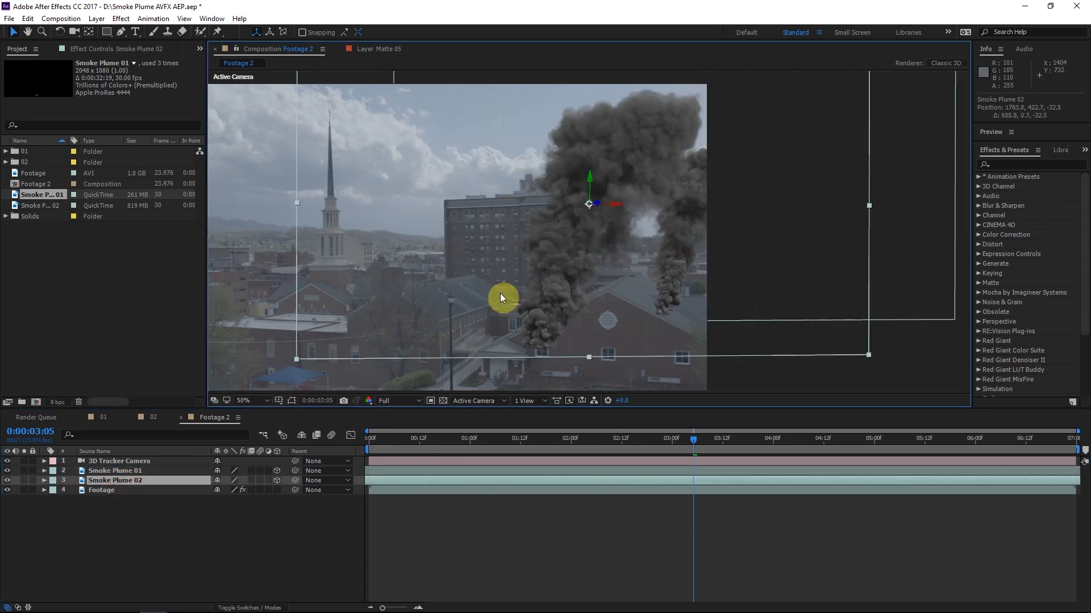
Set the scale of the Smoke Plume 02 layer to 80%
key("s")
left_click(230, 489)
type("8")
left_click(243, 539)
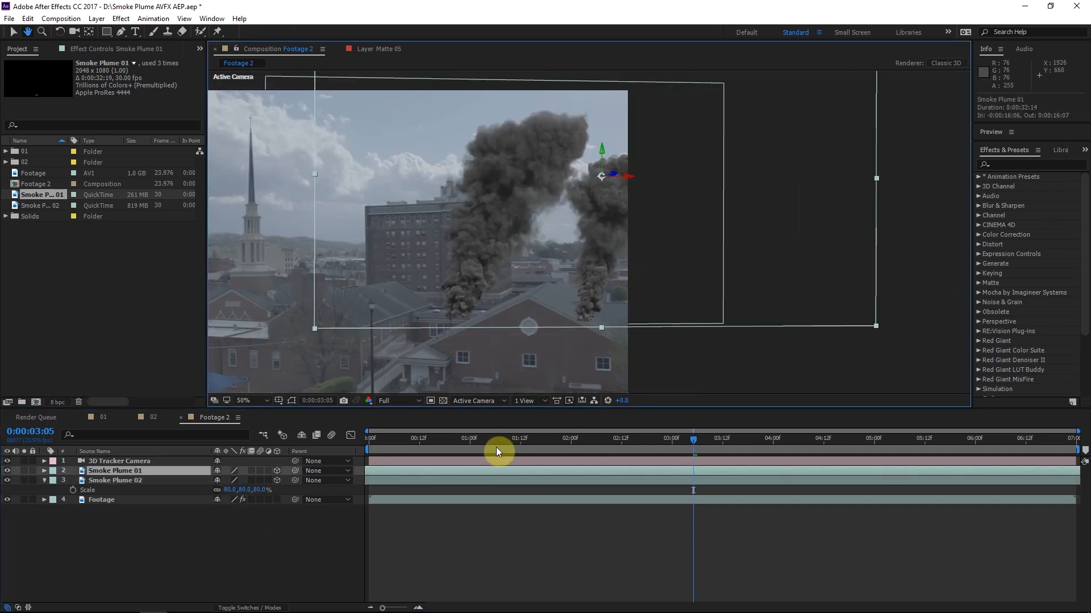
Go to 0:00:00:14 and set the scale of the Smoke Plume 01 layer to 80%
left_click_drag(496, 447, 426, 449)
key("v")
key("s")
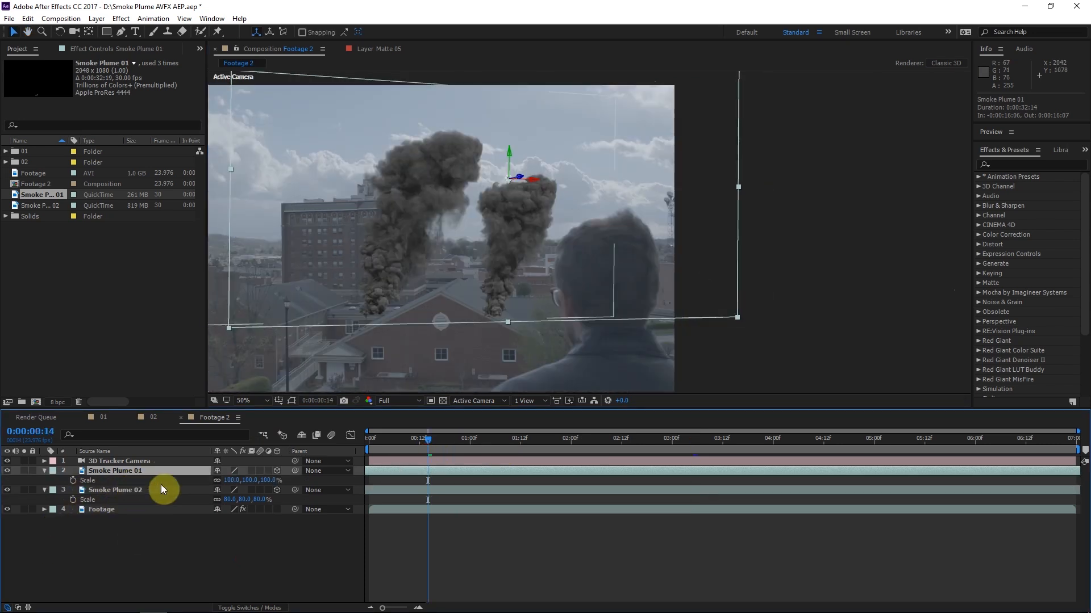
left_click(229, 480)
type("80")
left_click(271, 556)
Reposition Smoke Plume 01 behind the brick building beside the man, at about 2179.5, 384, -41.9
left_click(131, 473)
left_click(531, 223)
left_click_drag(543, 242, 550, 243)
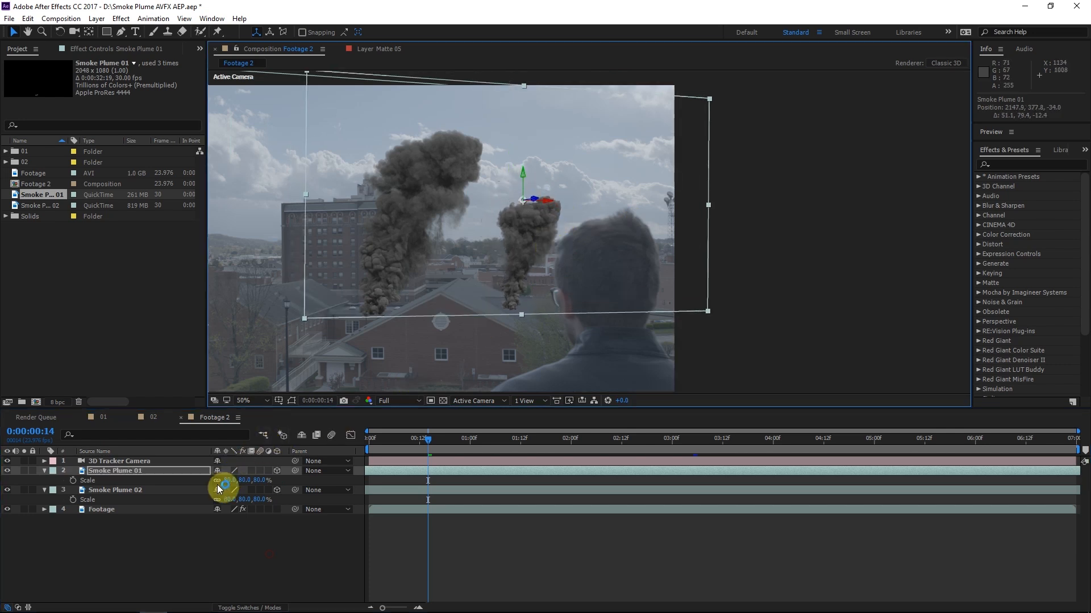
left_click(108, 480)
left_click_drag(548, 292, 565, 279)
key("space")
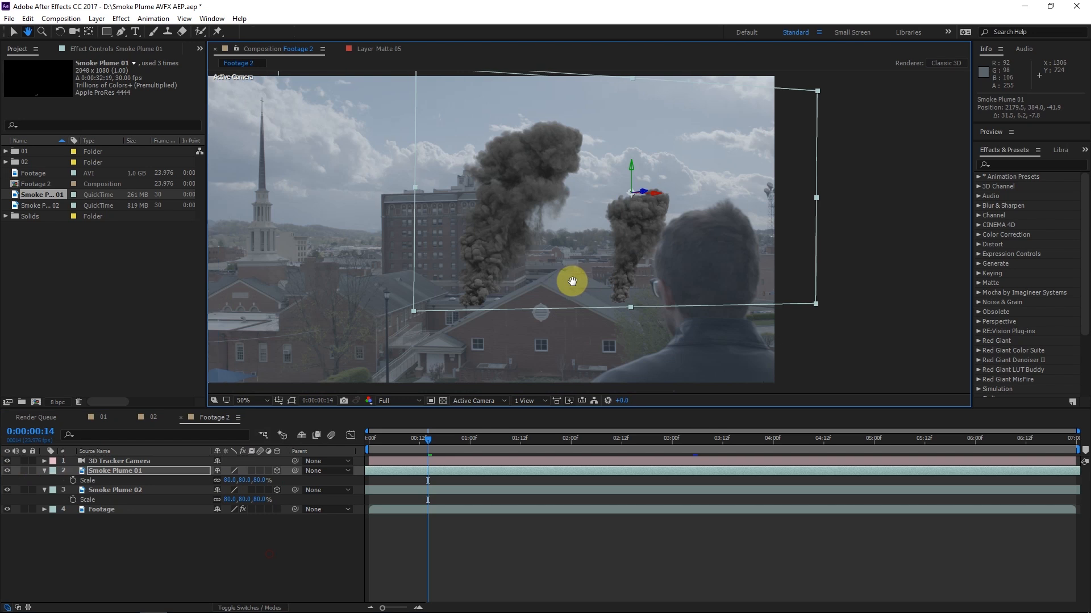
left_click_drag(572, 281, 588, 283)
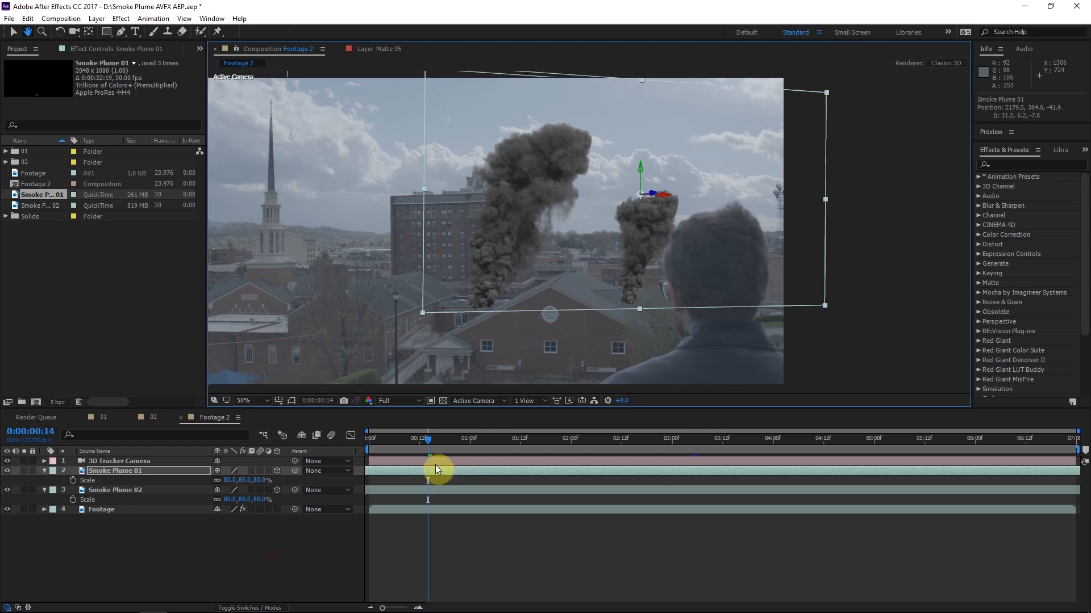
At 0:00:01:21, add another Smoke Plume 02 below the camera as a 3D layer and place it between the church and the tall building
left_click(559, 437)
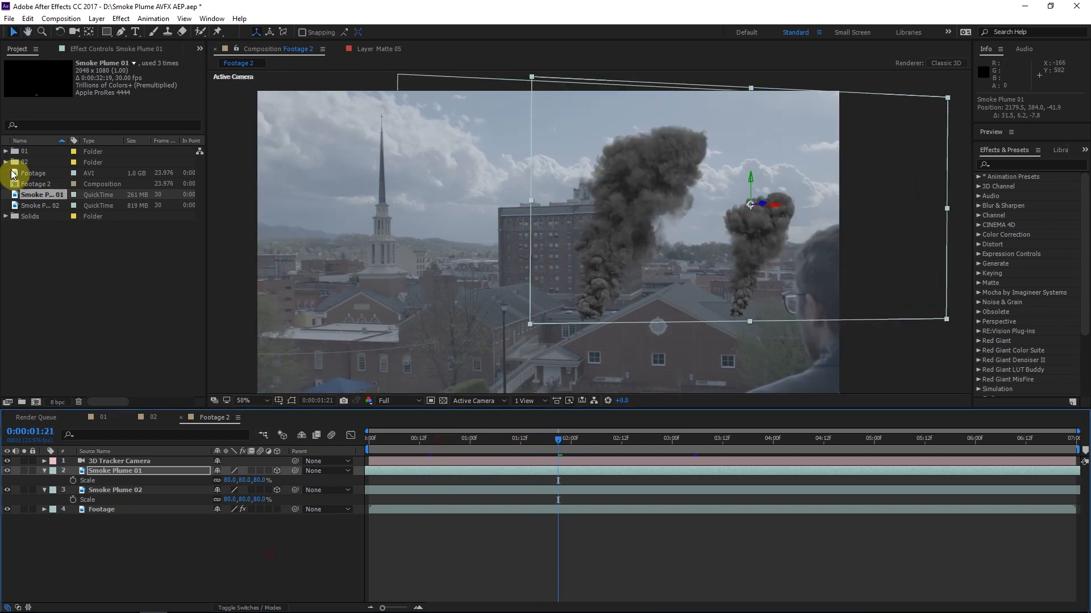
left_click_drag(51, 202, 146, 469)
left_click(276, 471)
left_click_drag(560, 301, 632, 270)
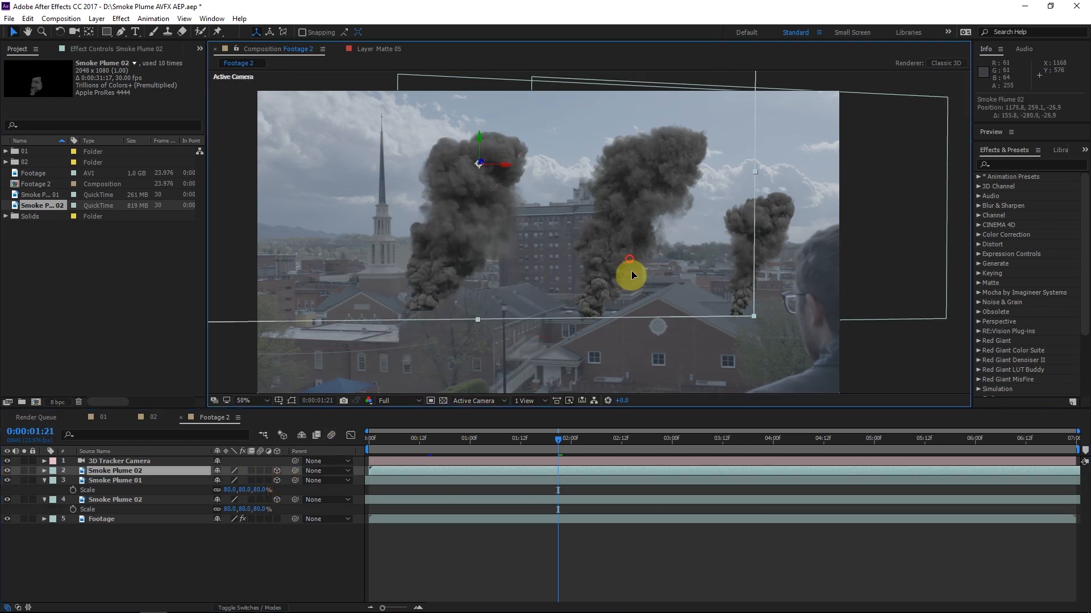
Shift the new Smoke Plume 02 layer earlier in time and position it near the church at about 1151.5, 403.6, -21.9
left_click_drag(641, 470, 144, 477)
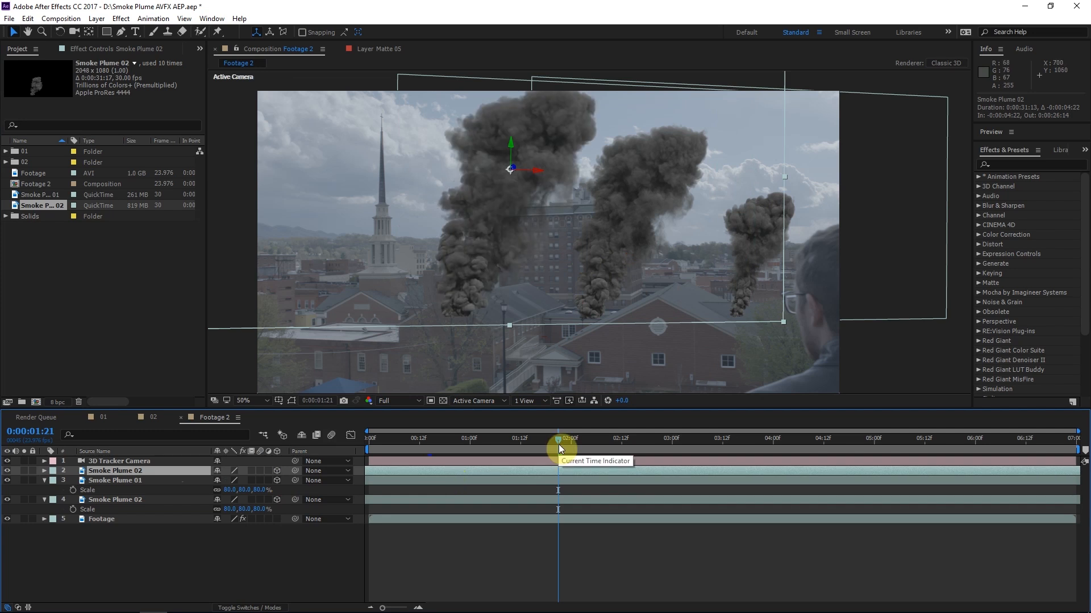
left_click_drag(543, 239, 576, 236)
left_click_drag(991, 473, 519, 453)
left_click_drag(572, 265, 546, 250)
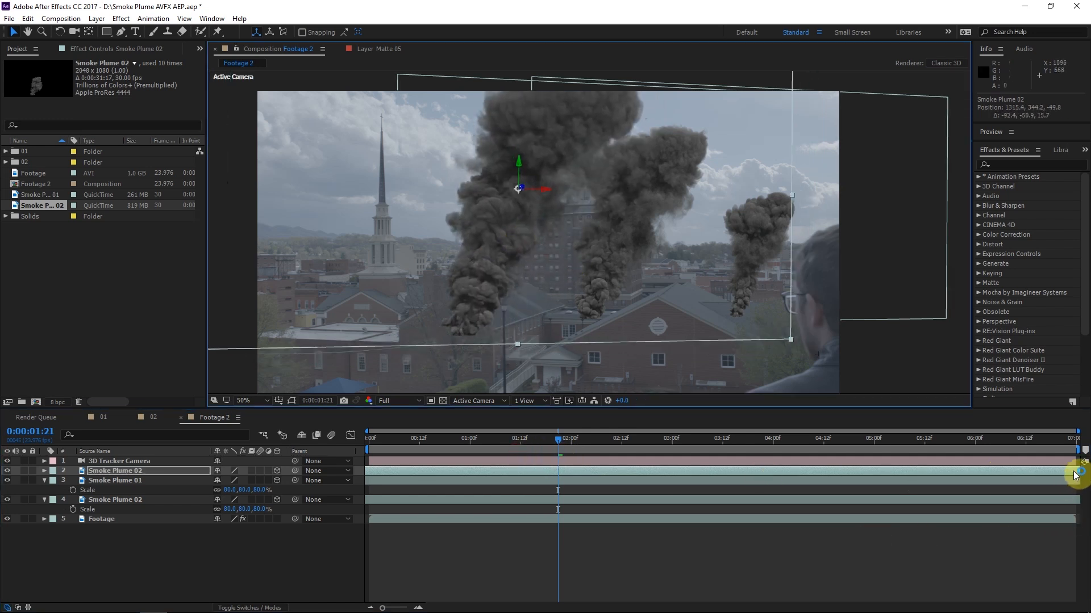
left_click_drag(574, 257, 526, 273)
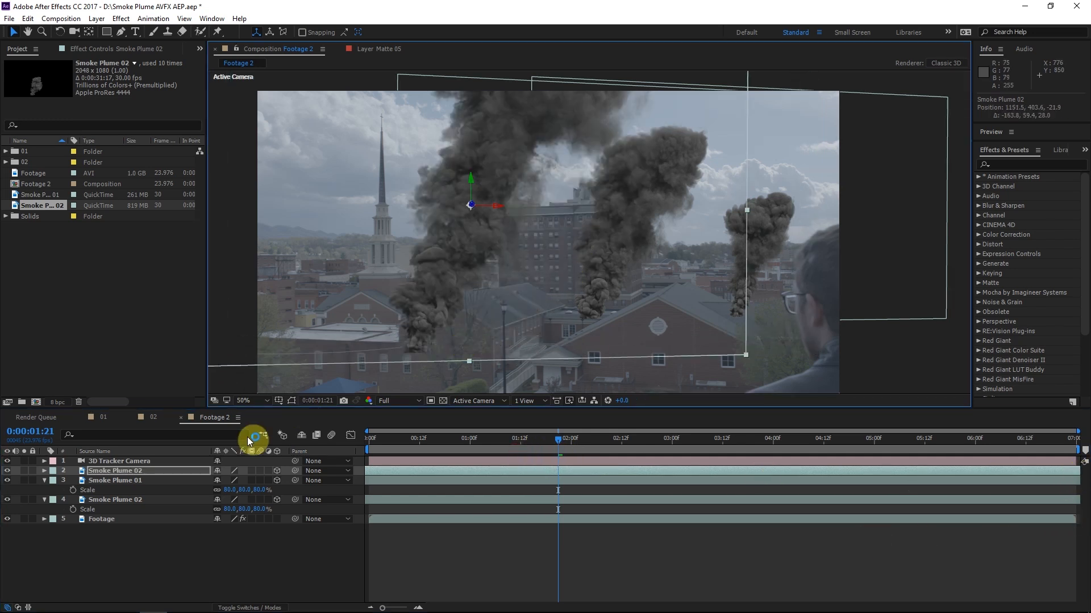
Set the new Smoke Plume 02 layer's scale to 90% and nudge the plume slightly toward the tall building
key("s")
left_click(232, 480)
type("90")
left_click(397, 479)
left_click(111, 482)
mouse_move(525, 237)
left_mouse_down()
mouse_move(563, 242)
mouse_move(535, 235)
left_mouse_up()
At 0:00:04:00, duplicate the latest Smoke Plume 02 layer and place the copy in front of the church at 80% scale
left_click(138, 471)
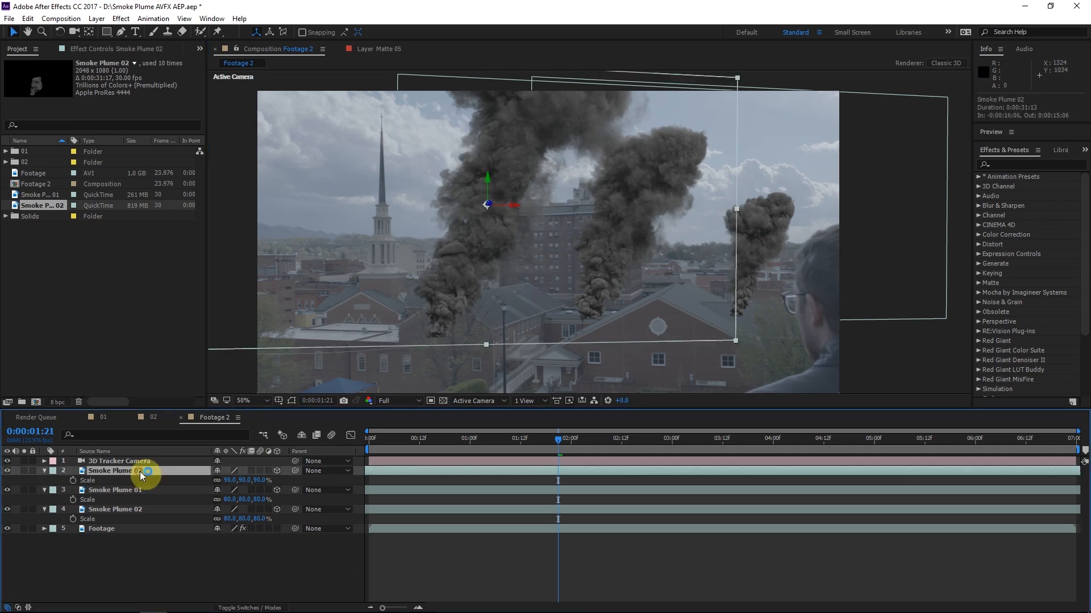
left_click(766, 440)
left_click_drag(766, 438, 773, 439)
key("ctrl+d")
left_click_drag(650, 306, 491, 321)
left_click(229, 481)
type("80")
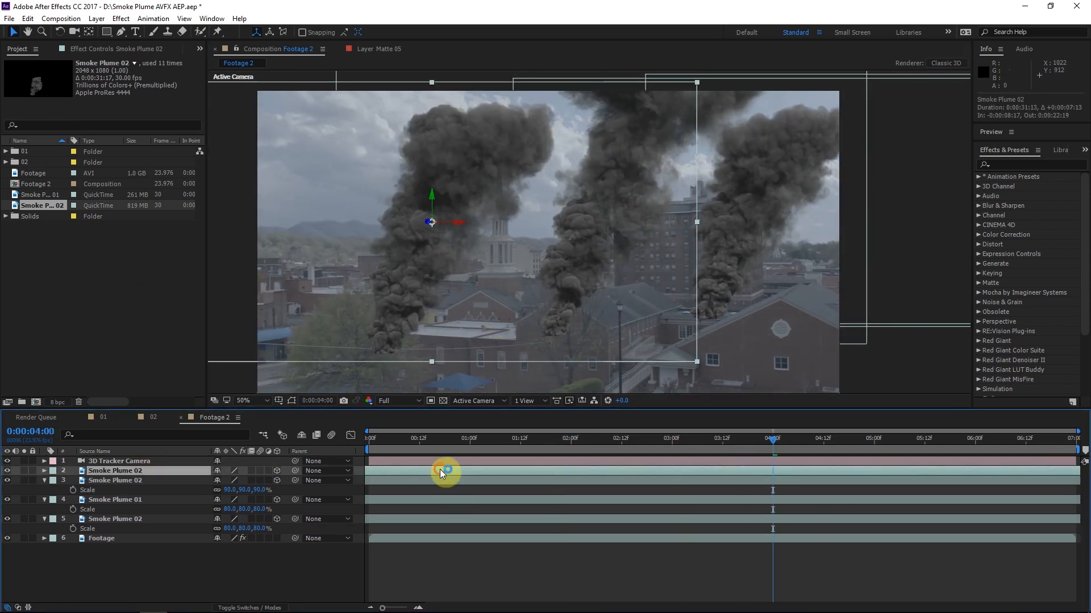
Offset the duplicated plume layer 0:00:07:13 later in time and lower the plume slightly
left_click(443, 471)
left_click(136, 470)
left_click_drag(432, 196, 432, 236)
At the end of the composition, duplicate that Smoke Plume 02 layer, place the copy farther left in the scene, and preview the shot
left_click(1072, 440)
left_click(164, 470)
key("ctrl+d")
left_click_drag(534, 327, 379, 301)
left_click(1045, 576)
left_click_drag(1073, 440, 820, 451)
key("space")
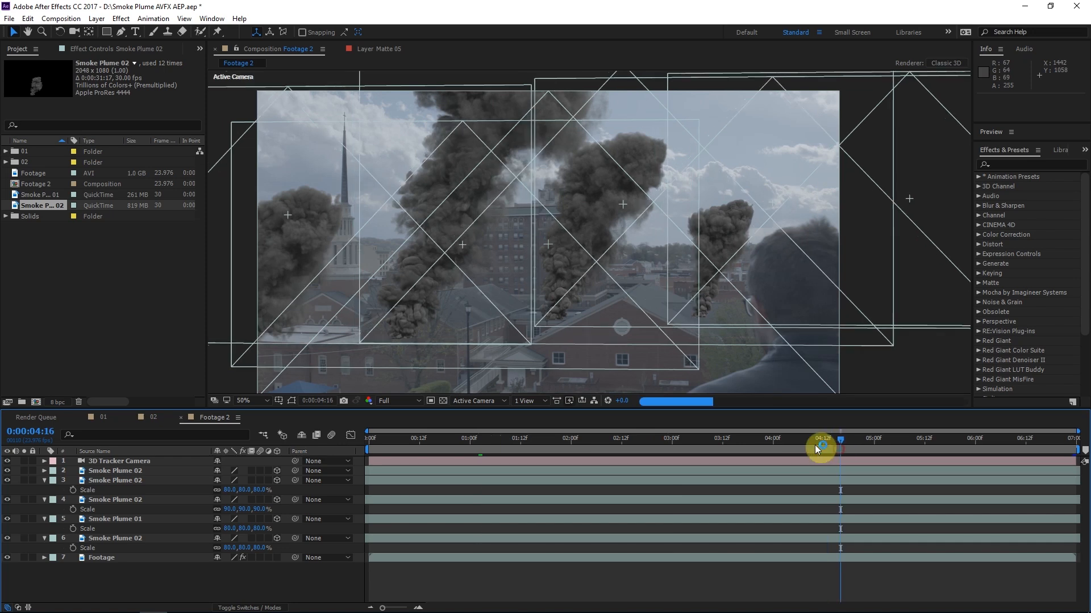
left_click_drag(909, 443, 707, 441)
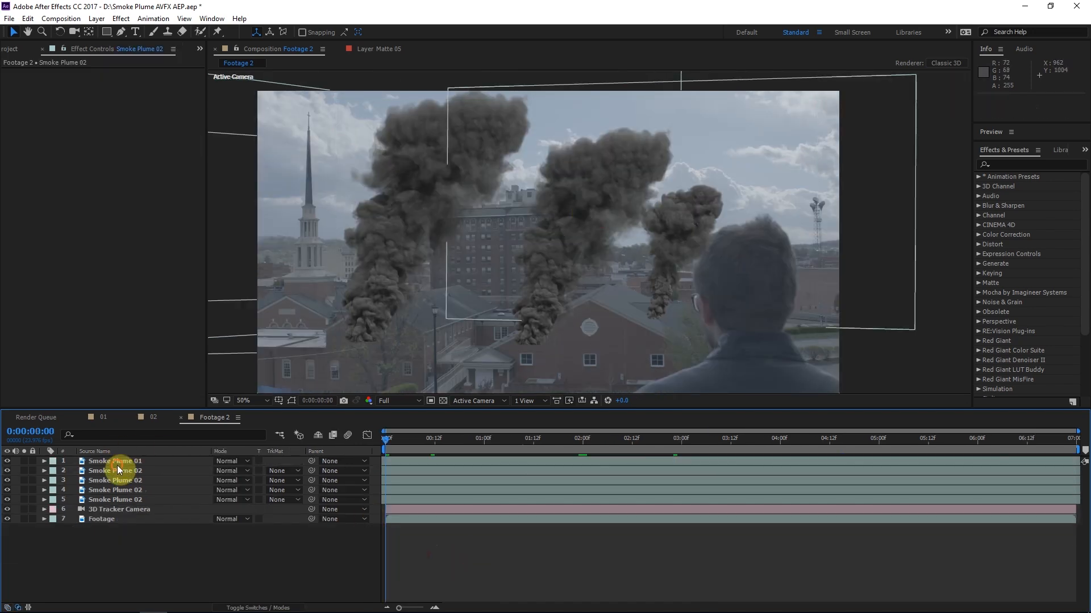
Draw a five-point Pen mask on the middle Smoke Plume 02 layer over the brick building it should sit behind, and set it to Subtract
left_click(116, 471)
scroll(603, 311, "up", 2)
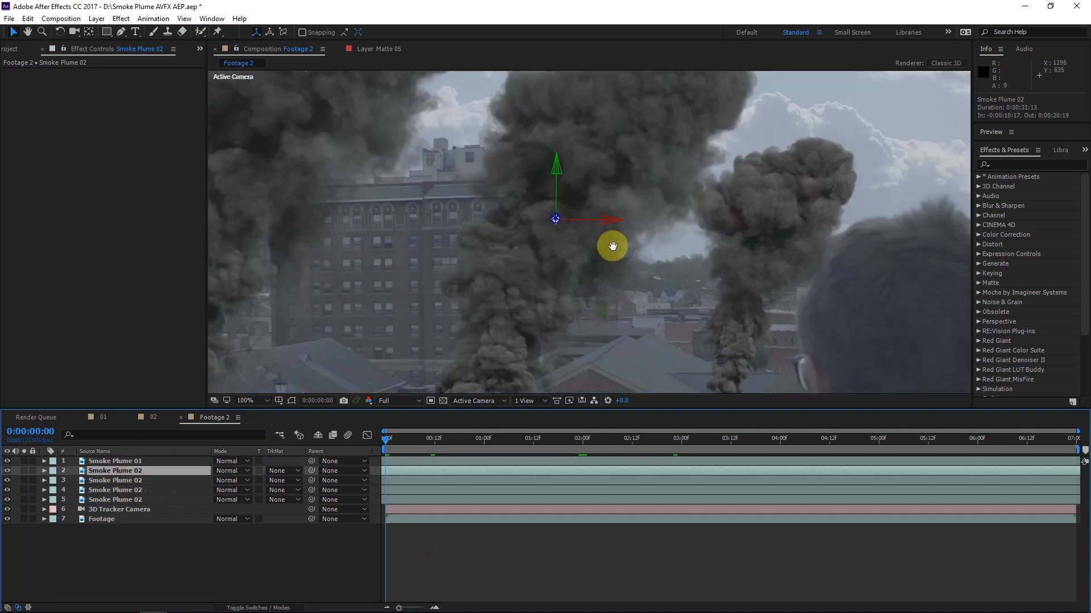
left_click(121, 31)
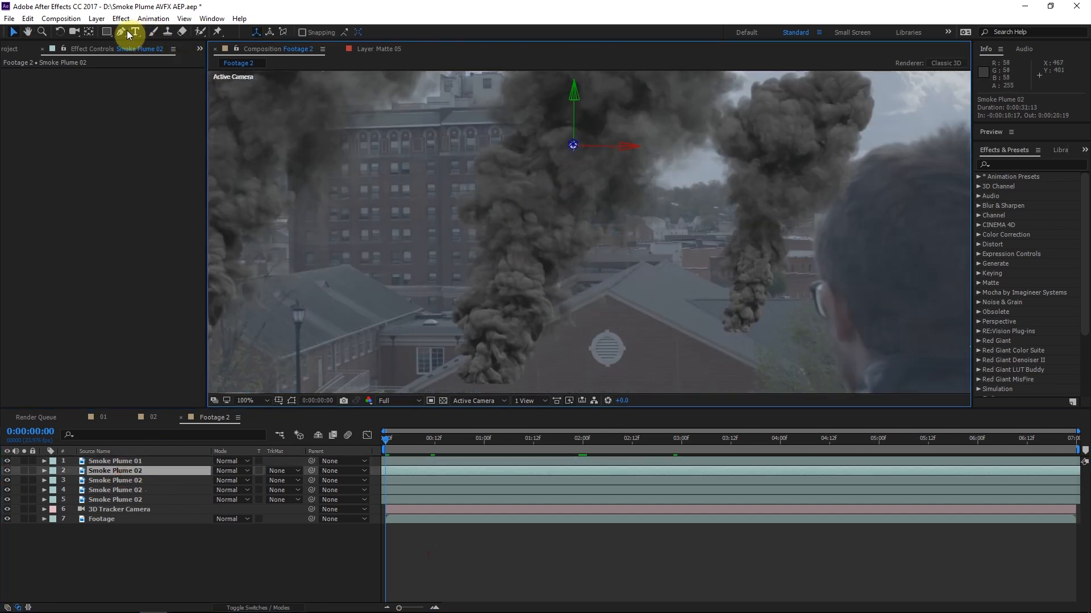
left_click(476, 249)
left_click(561, 249)
left_click(633, 216)
left_click(654, 369)
left_click_drag(401, 373, 401, 358)
left_click(477, 248)
key("m")
left_click(233, 481)
left_click(246, 518)
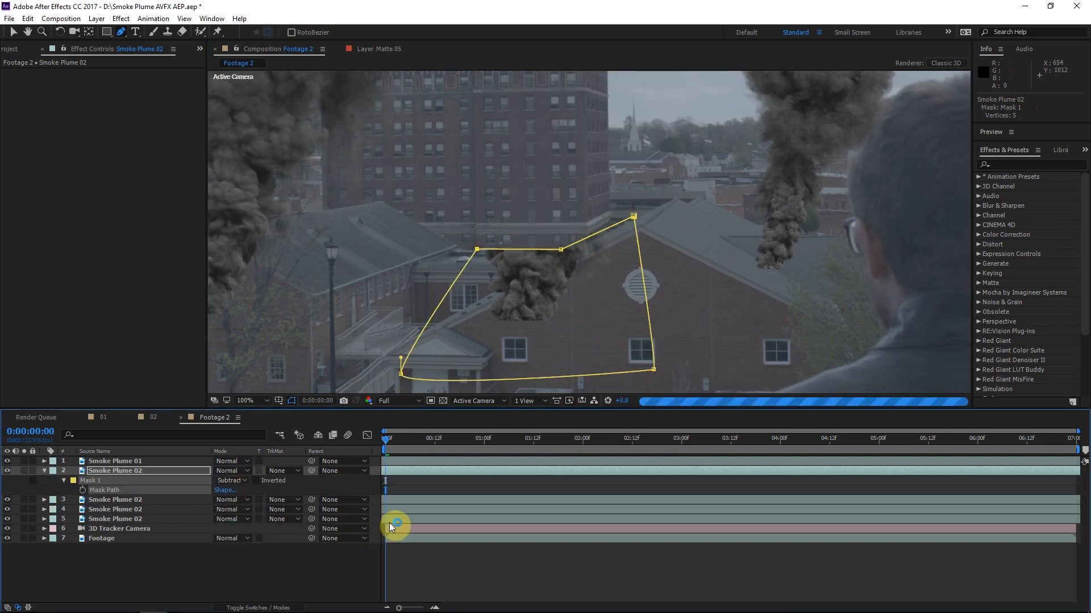
Move the masked Smoke Plume 02 slightly toward the church, to about 1643.8, 465.8, -166.0, to test how the mask follows
scroll(254, 404, "down", 1)
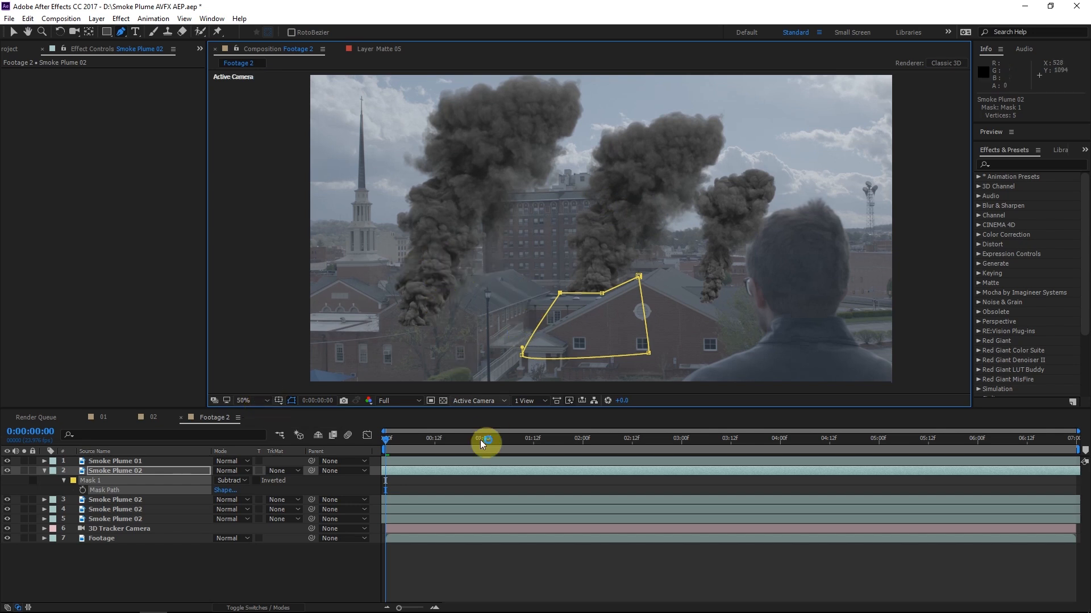
left_click(117, 481)
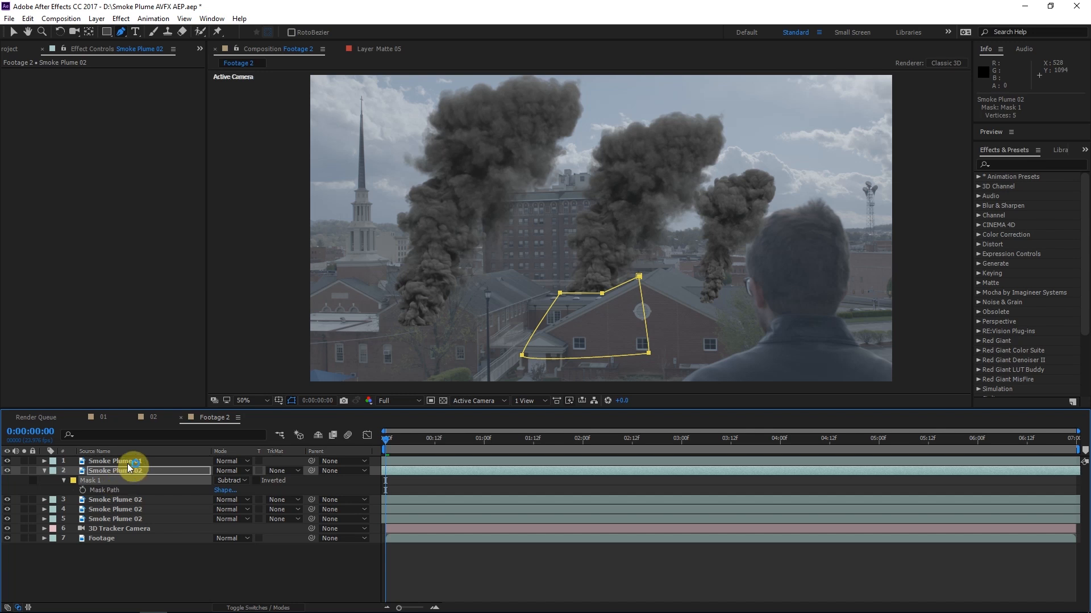
left_click(13, 32)
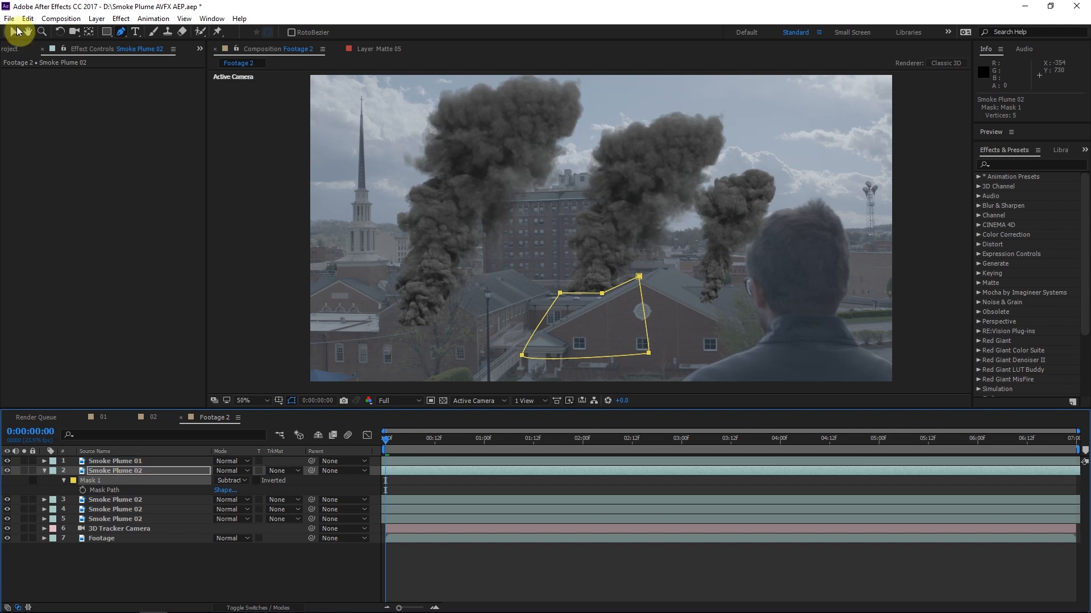
left_click_drag(629, 242, 608, 244)
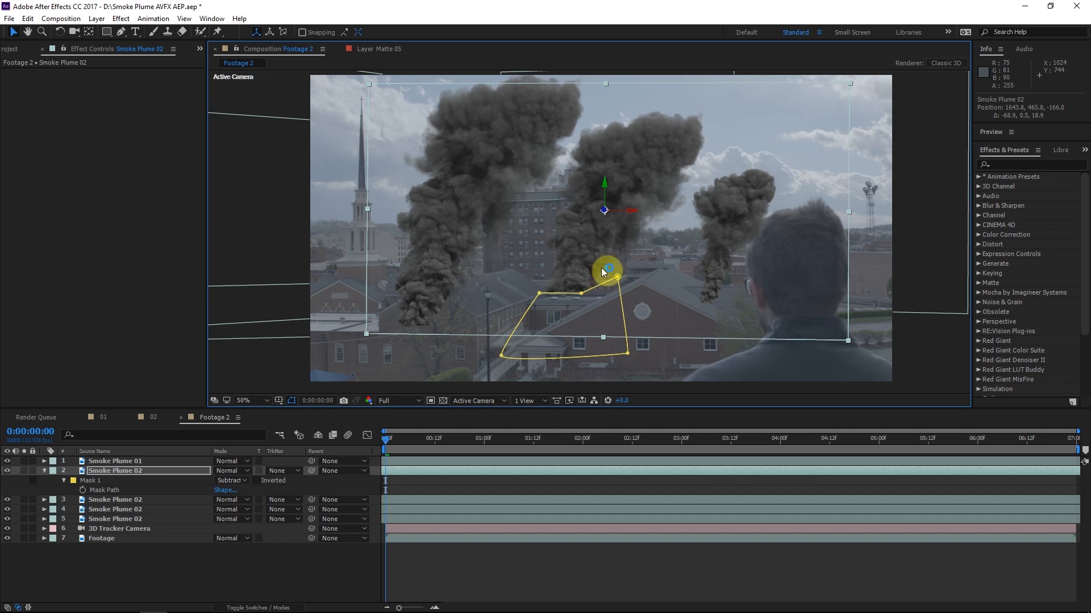
Delete Mask 1 from the Smoke Plume 02 layer and move the plume back toward the brick building's gable
left_click(98, 481)
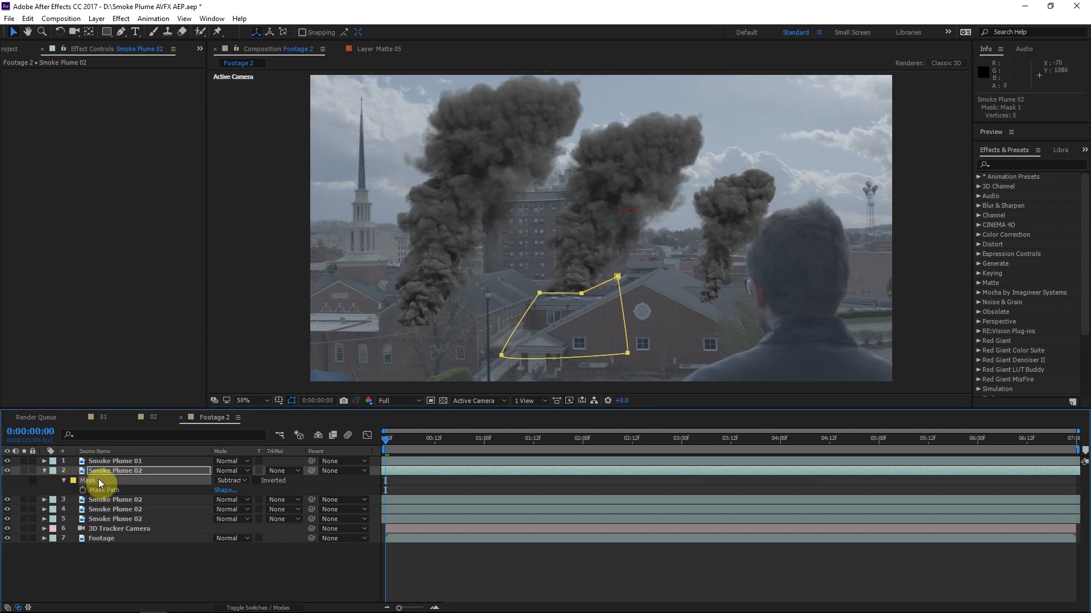
key("Delete")
left_click_drag(516, 333, 611, 313)
Create a green 2048 × 1080 px solid named Matte 01 directly above the Smoke Plume 02 layer and make it a 3D layer
left_click(140, 472)
key("ctrl+y")
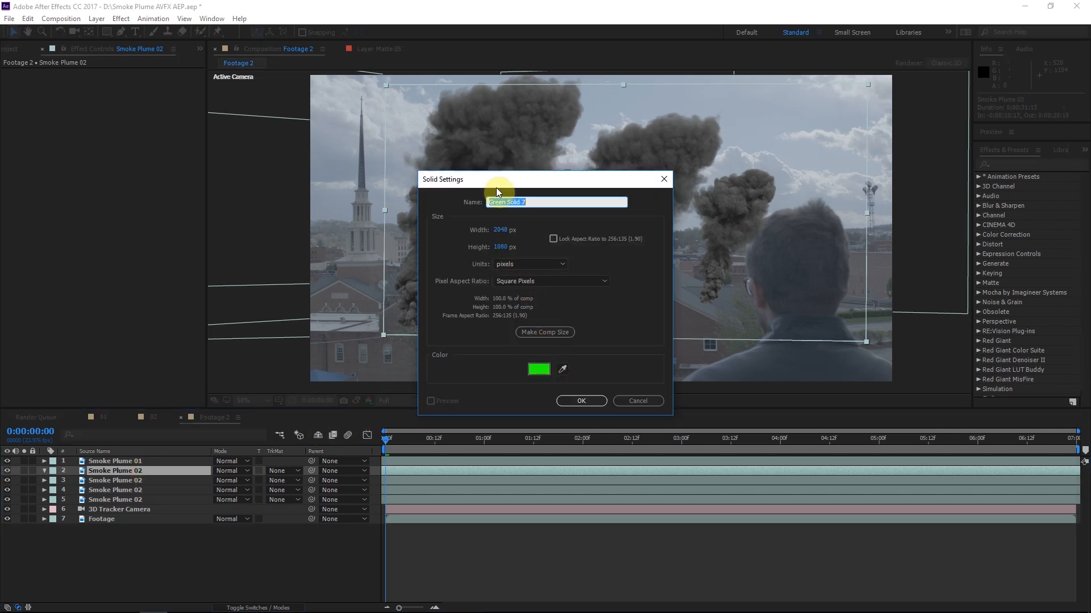
type("Matte 01")
key("Return")
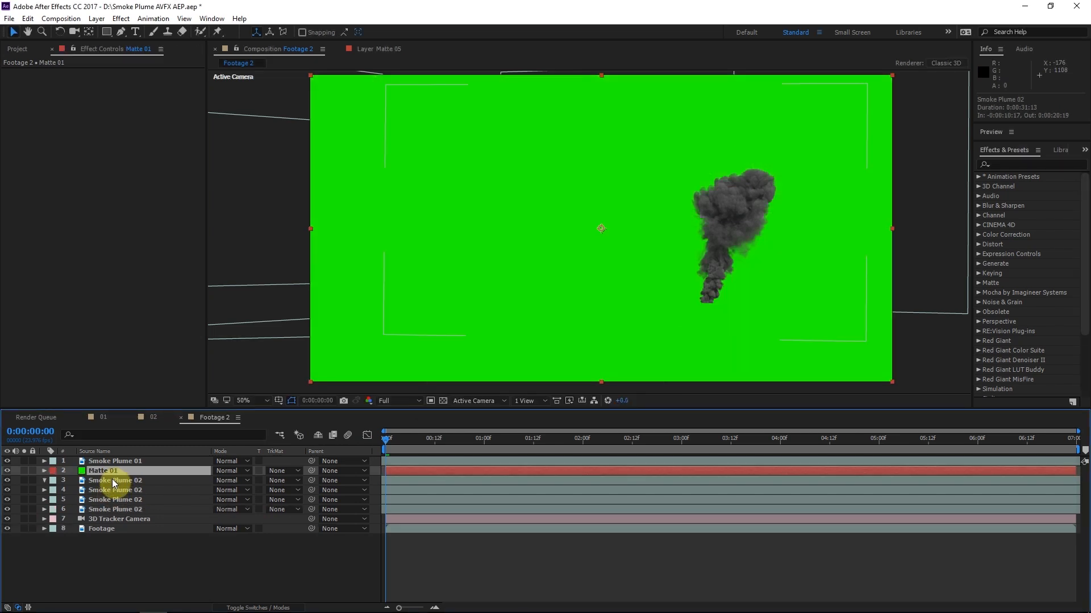
left_click(93, 481)
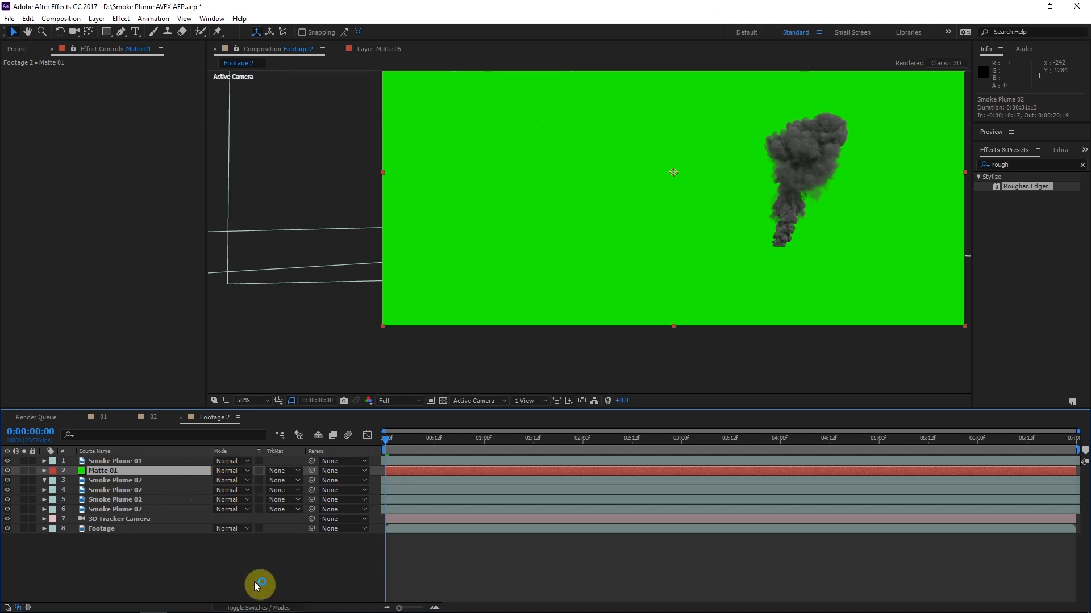
left_click(260, 607)
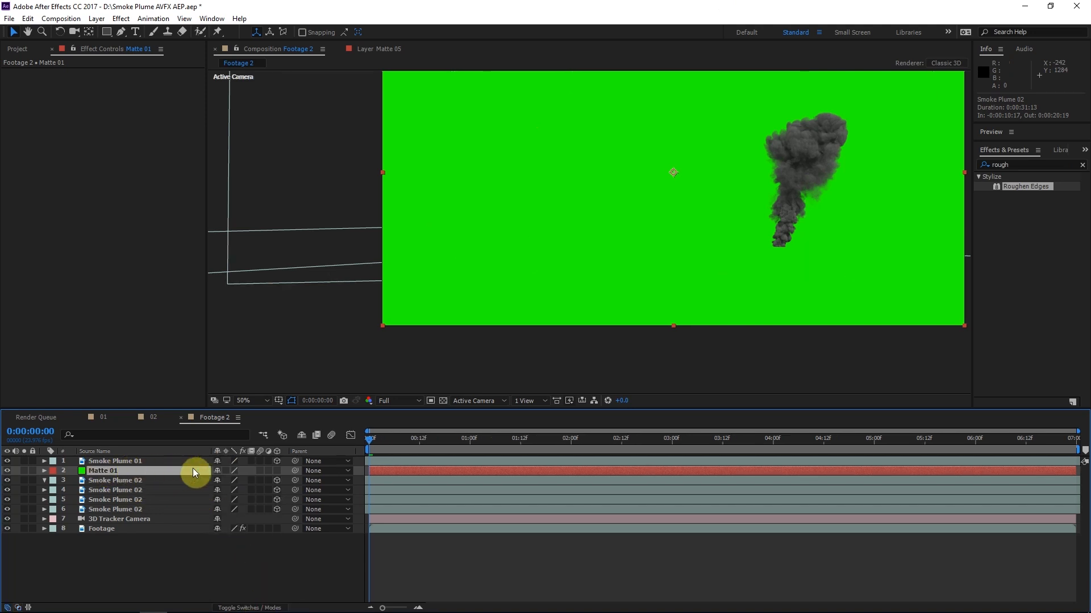
left_click(278, 471)
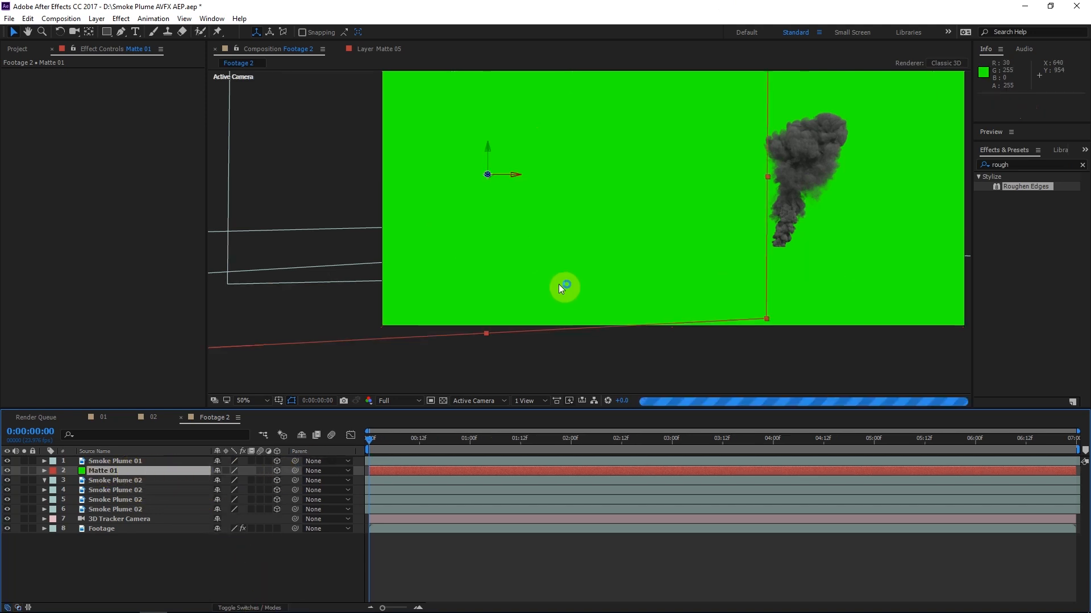
Move Matte 01 over the brick building and rotate it to an orientation of about 0°, 16°, 0°
left_click(17, 39)
left_click_drag(535, 241, 687, 299)
left_click(60, 31)
left_click_drag(643, 210, 642, 210)
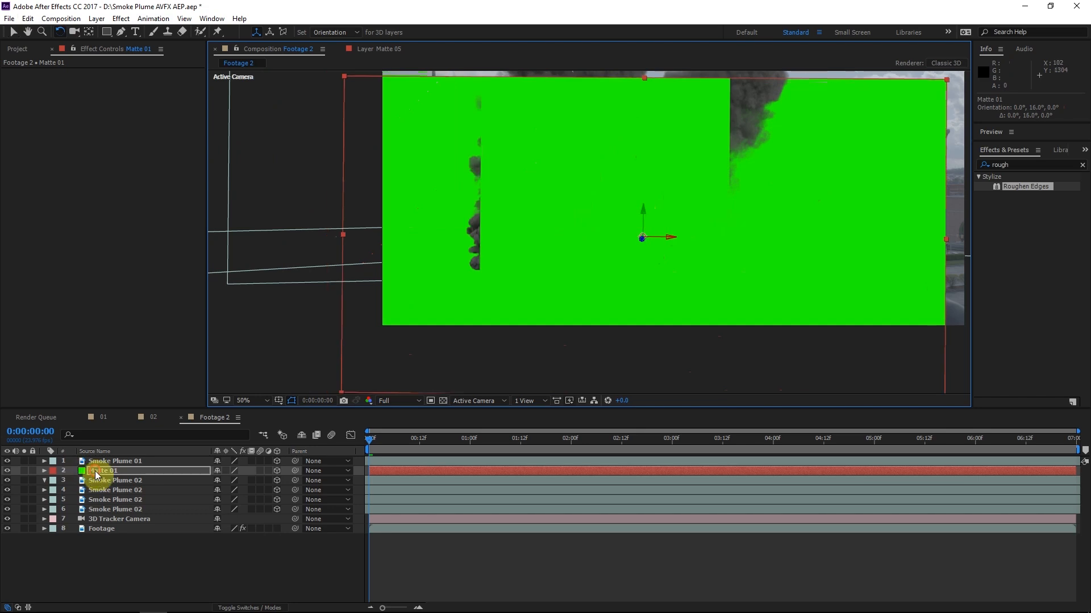
Hide Matte 01 and the Smoke Plume 02 layer directly below it to expose the brick building's roofline for masking
left_click(94, 471)
left_click(7, 472)
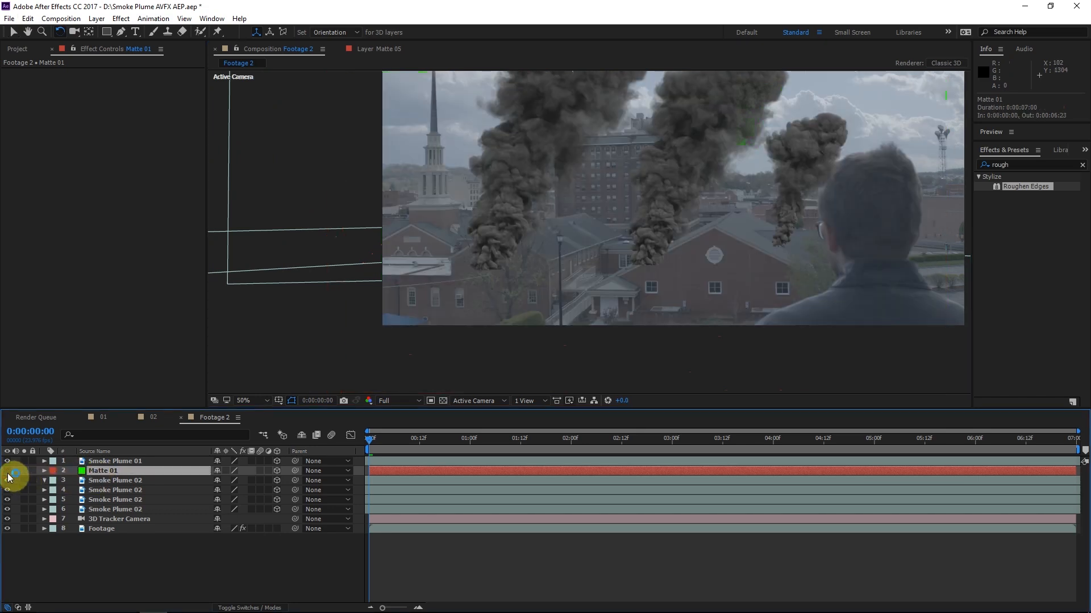
left_click(130, 474)
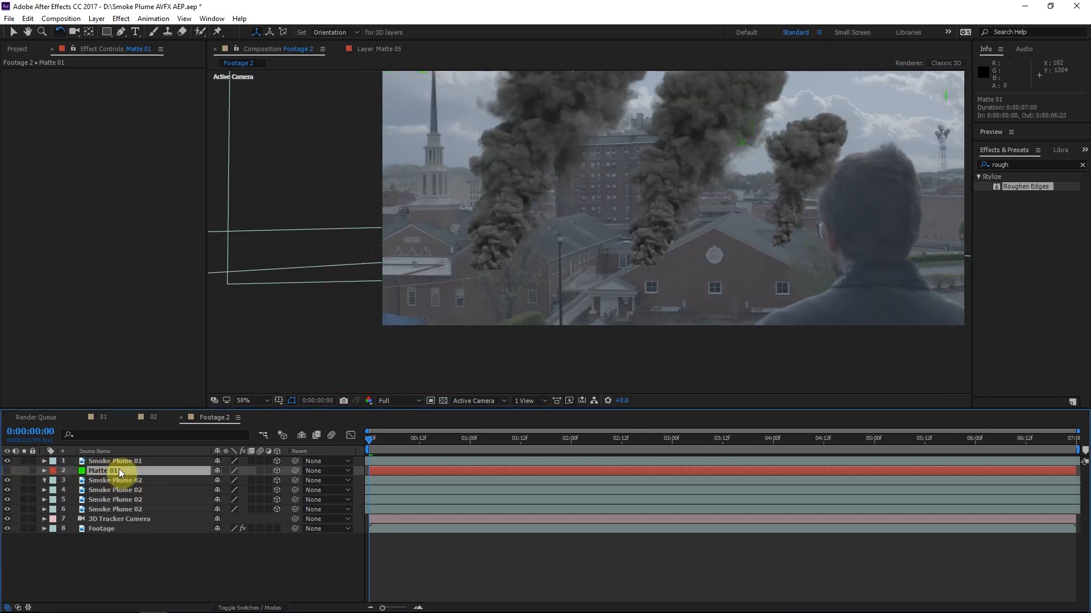
left_click(120, 31)
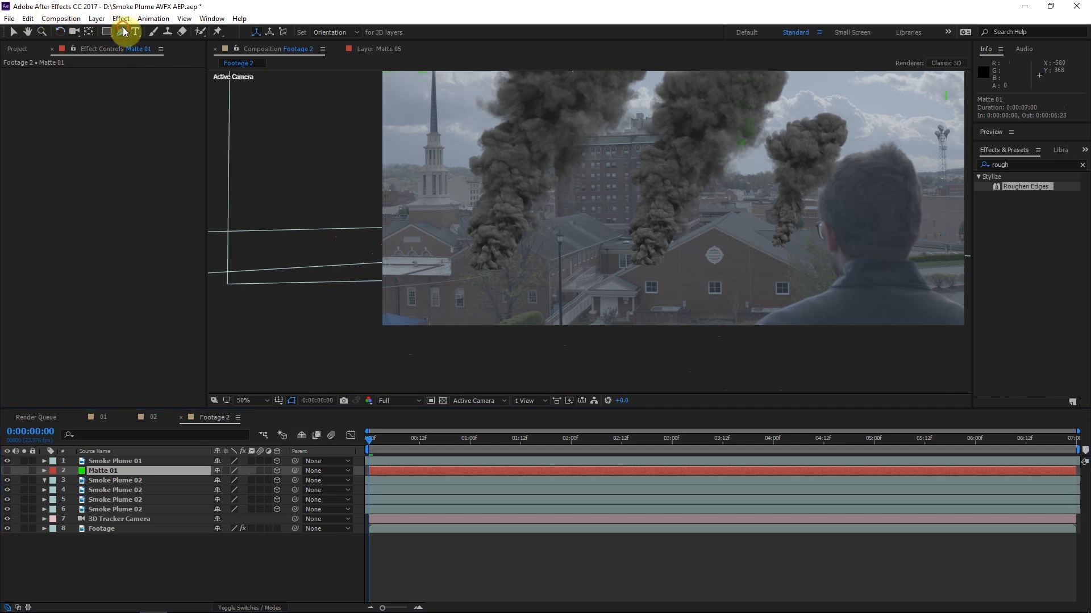
scroll(587, 239, "up", 4)
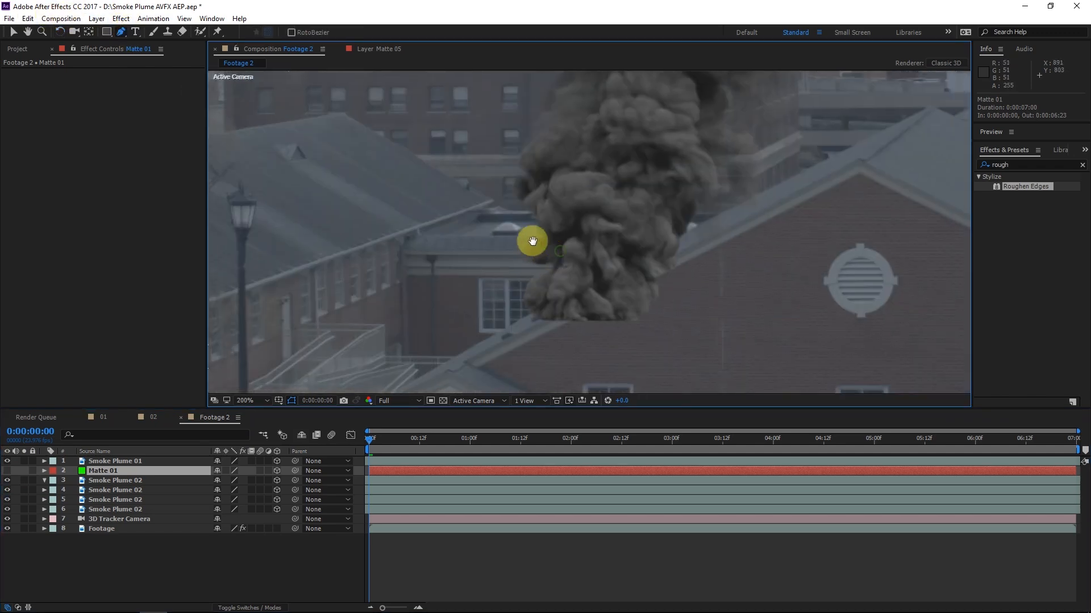
left_click(7, 481)
scroll(595, 244, "up", 2)
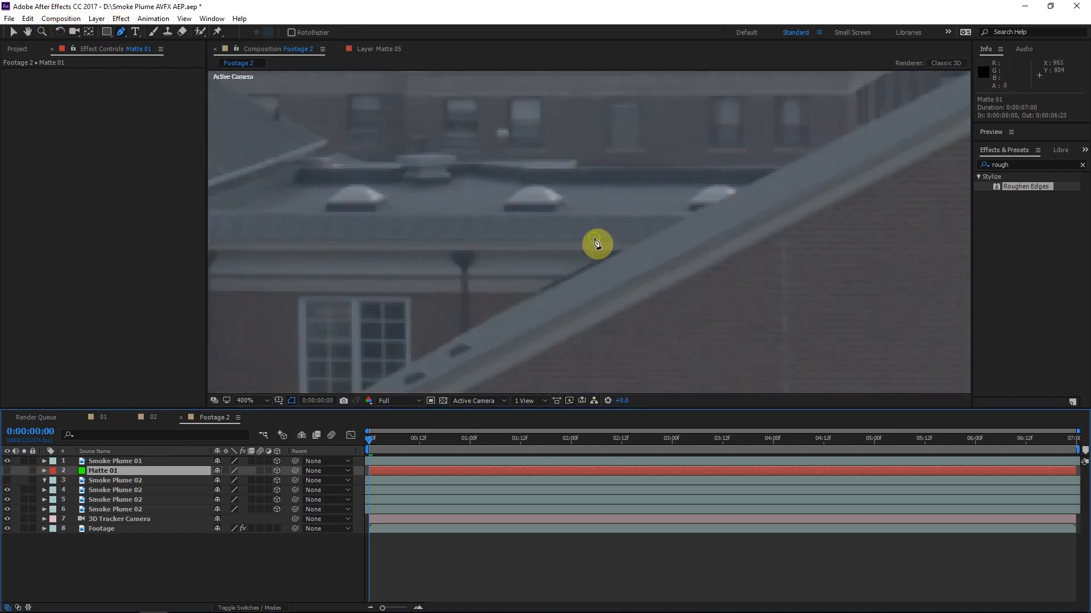
Draw a closed Pen mask on Matte 01 tracing the flat roof, its rooftop details and the gable, looping around the brick building's front
left_click(357, 253)
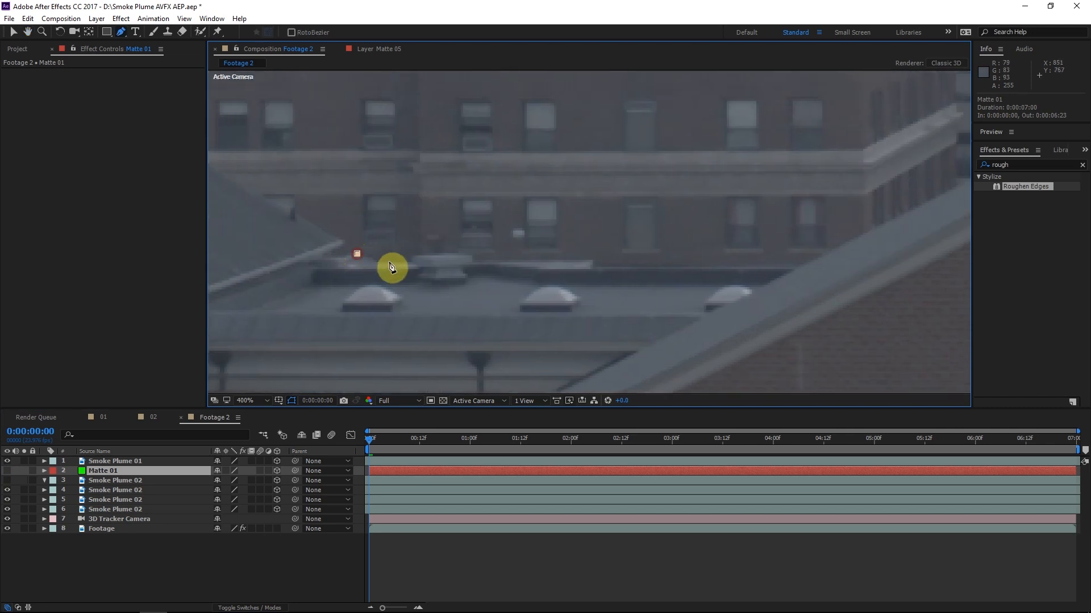
left_click(380, 261)
left_click(410, 263)
left_click(411, 255)
left_click(443, 253)
left_click(471, 255)
left_click(473, 261)
scroll(477, 263, "up", 1)
left_click(819, 226)
left_click(823, 240)
scroll(823, 241, "down", 1)
left_click(374, 329)
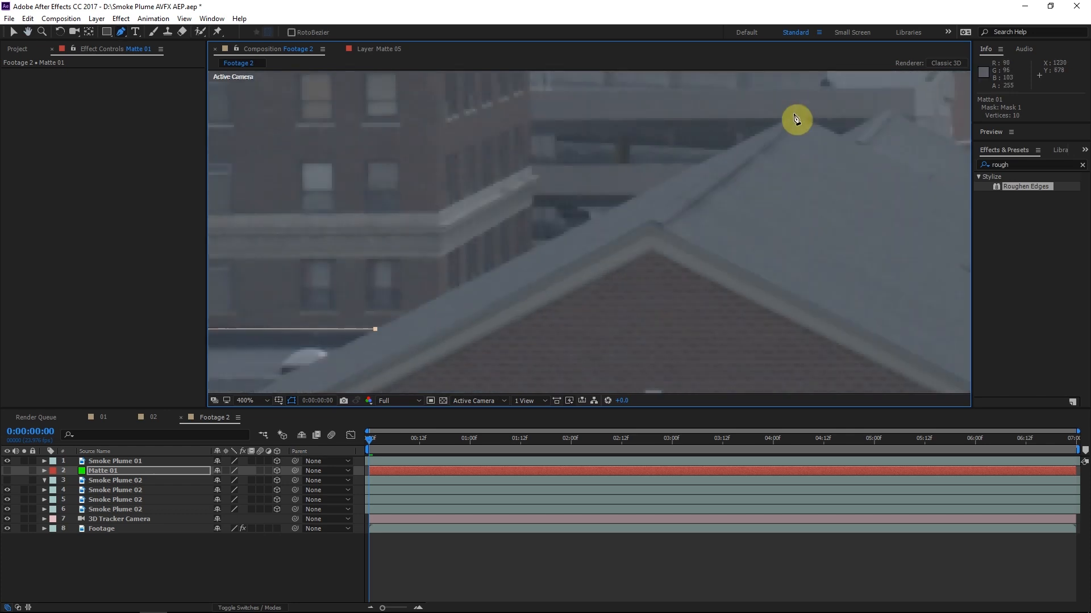
left_click(795, 114)
scroll(798, 115, "down", 2)
left_click(571, 270)
left_click(563, 187)
left_click(576, 189)
left_click(636, 226)
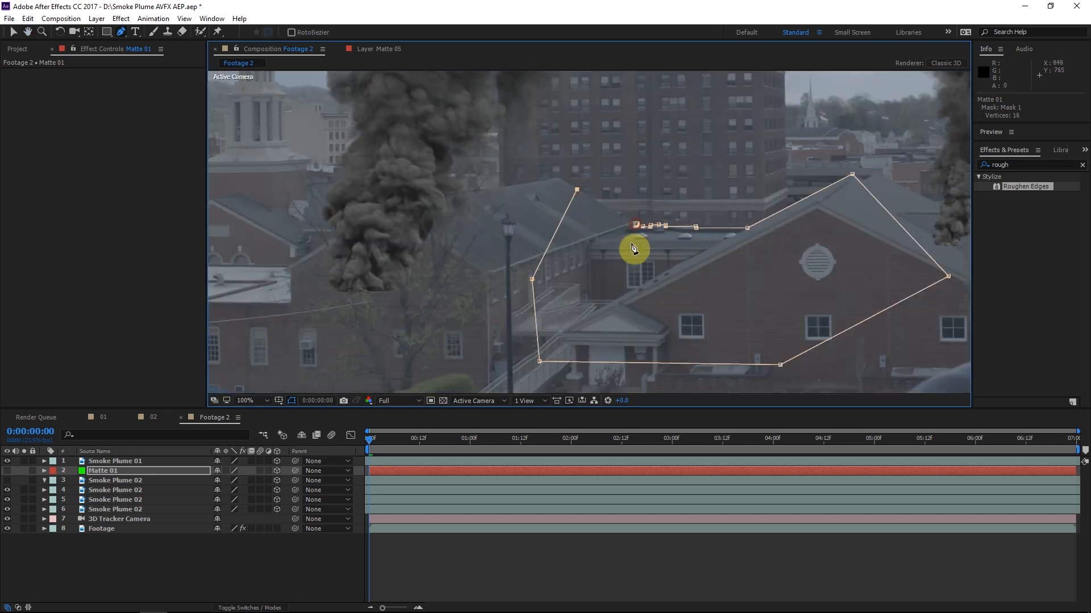
Show Matte 01 and the Smoke Plume 02 layer below it again, and set the plume's track matte to Alpha Inverted Matte "Matte 01"
left_click(7, 470)
left_click_drag(635, 196, 530, 225)
left_click(127, 482)
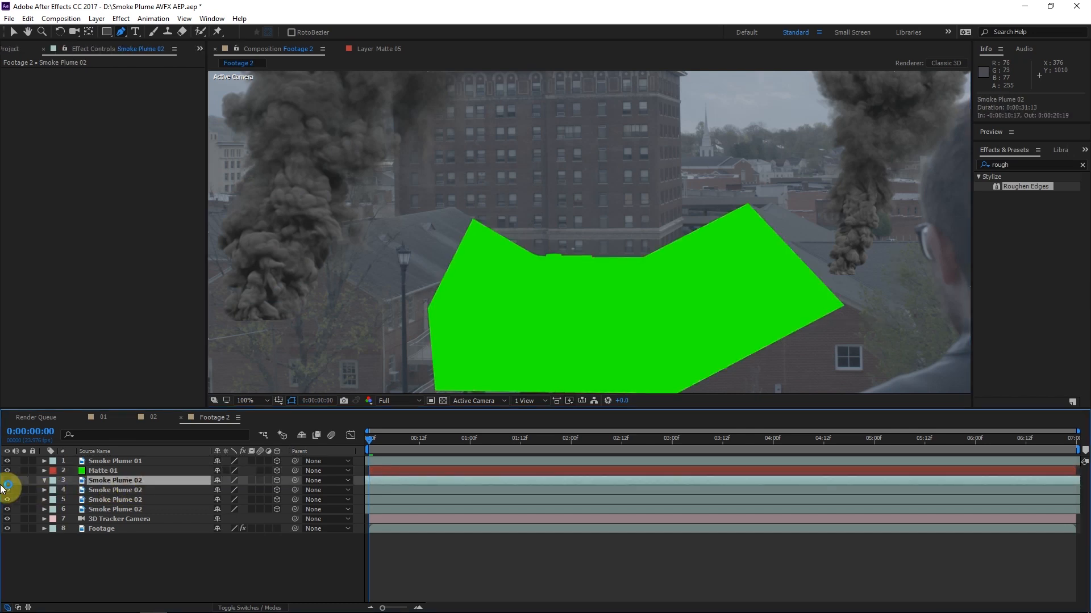
left_click(7, 481)
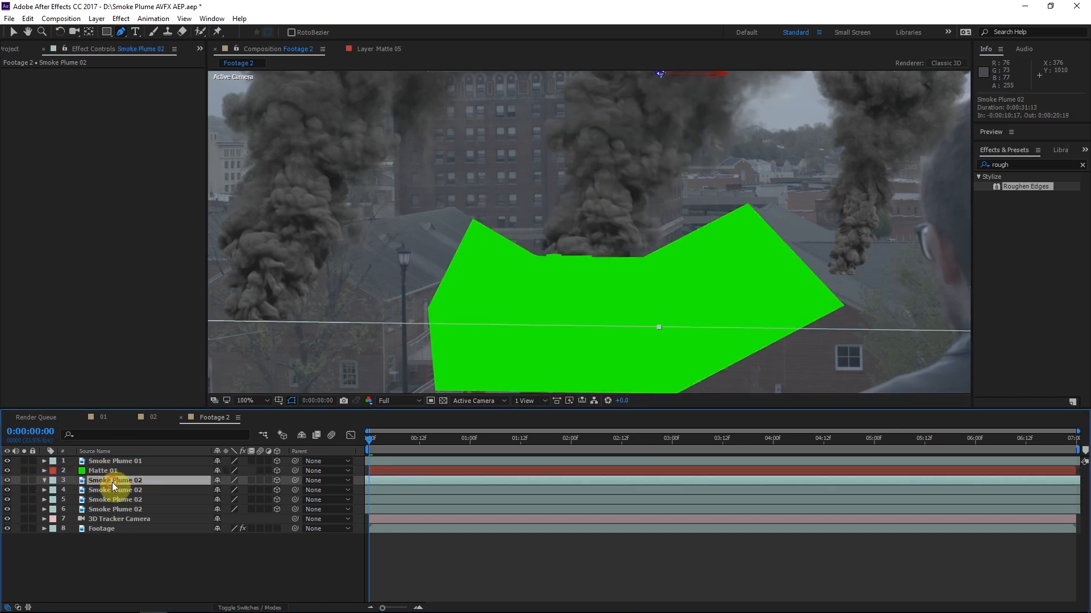
left_click(245, 597)
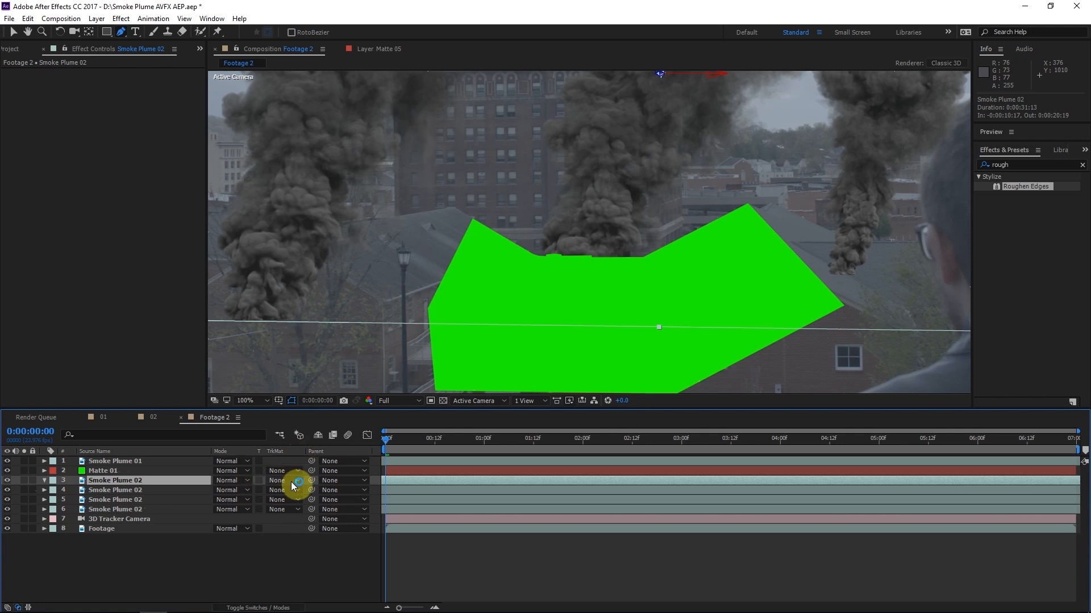
left_click(292, 482)
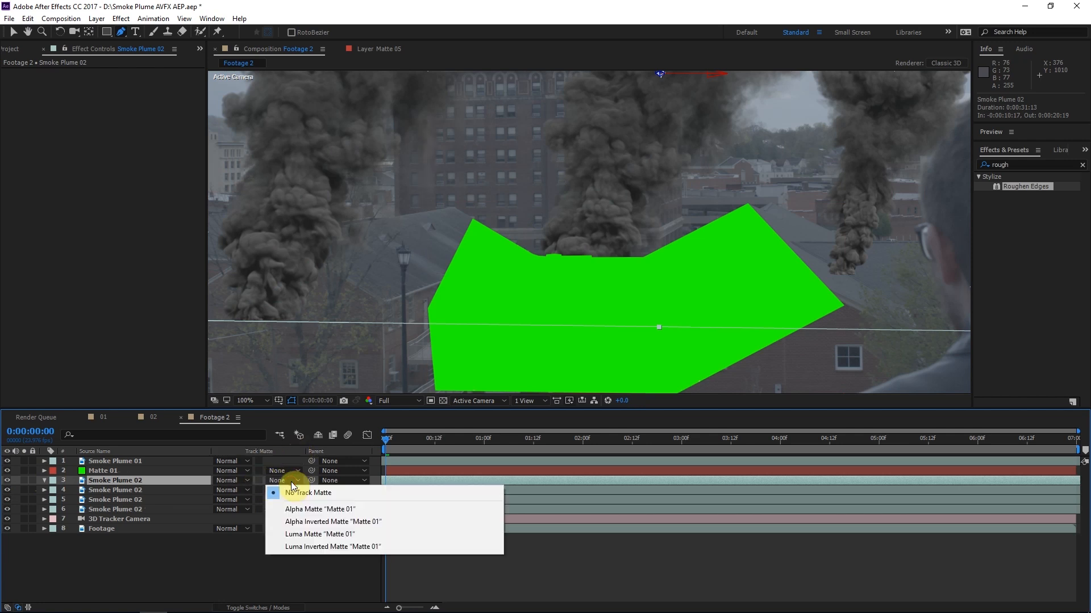
left_click(295, 523)
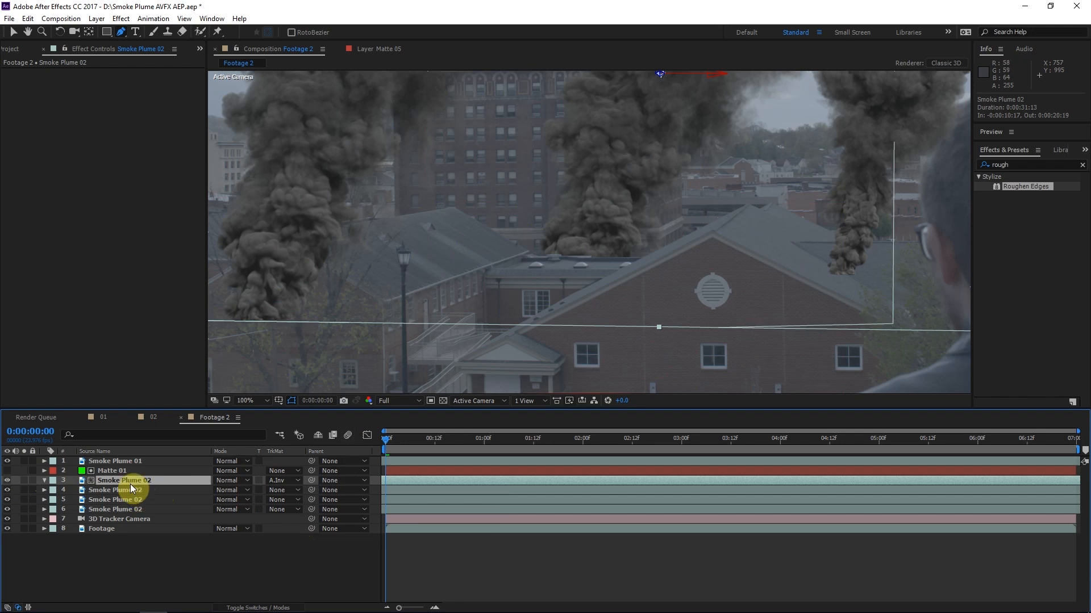
Move the matted Smoke Plume 02 up and slightly toward the church behind the flat roof, to about 1661.8, 395.1, -171.1
left_click(127, 469)
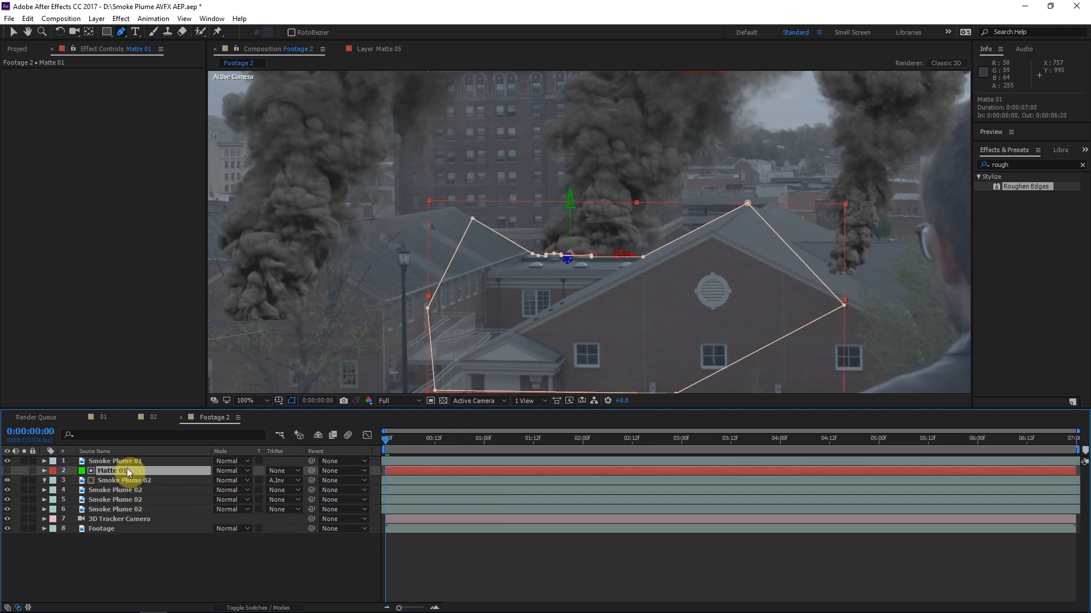
left_click(669, 289)
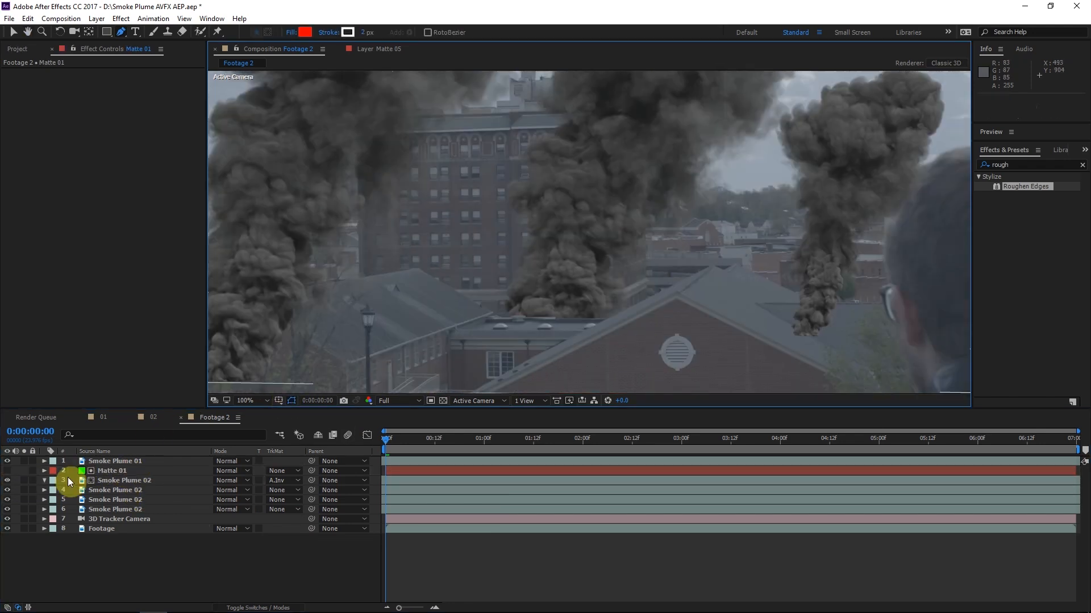
left_click(124, 481)
left_click(13, 32)
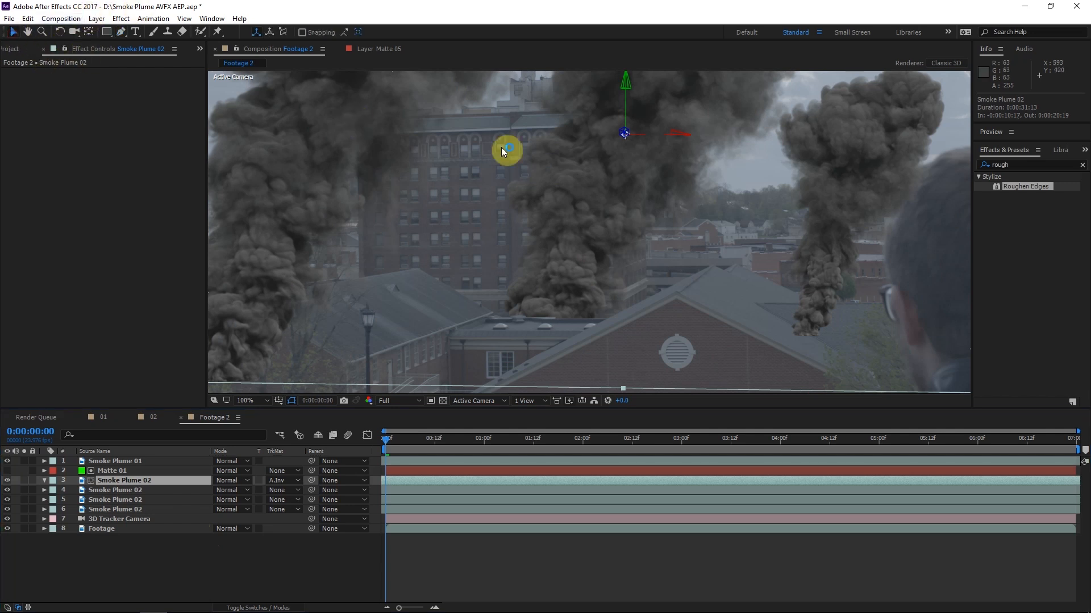
left_click_drag(602, 226, 589, 207)
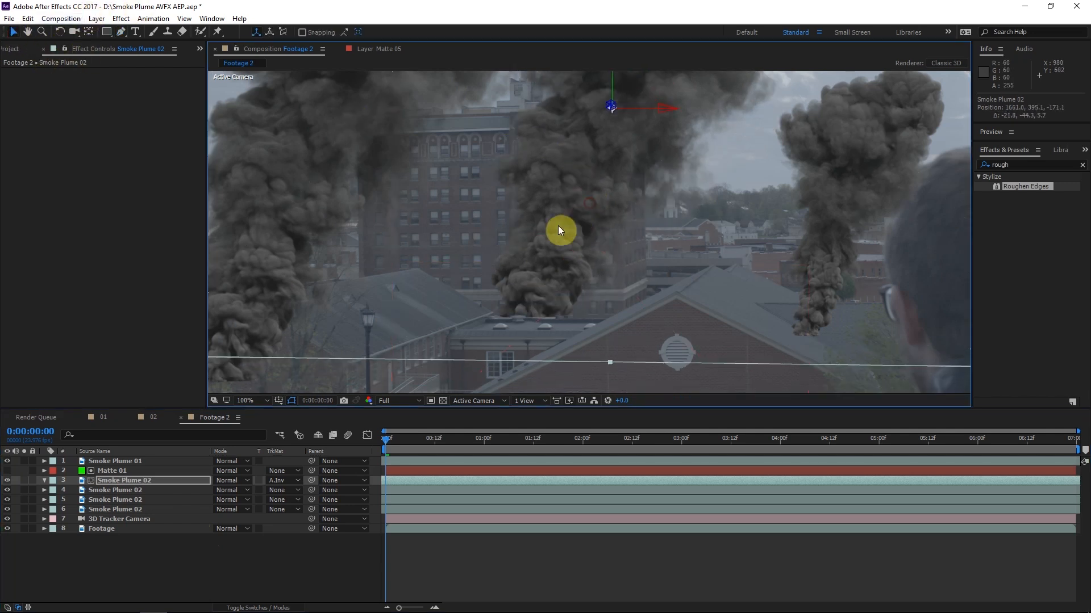
Set the scale of the matted Smoke Plume 02 behind the flat roof to 80%
key("s")
left_click(245, 491)
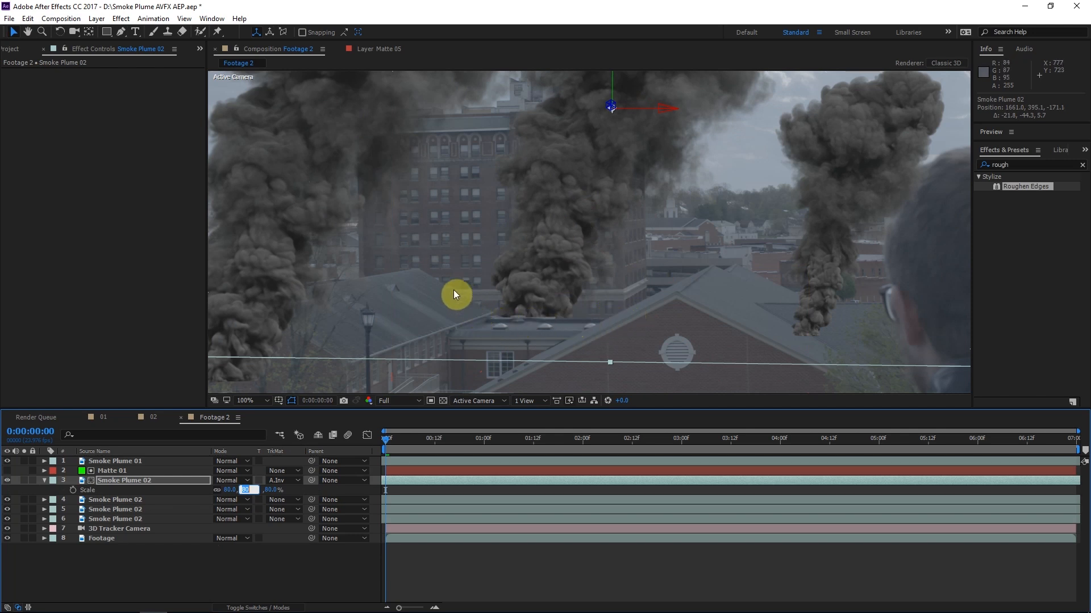
left_click(619, 322)
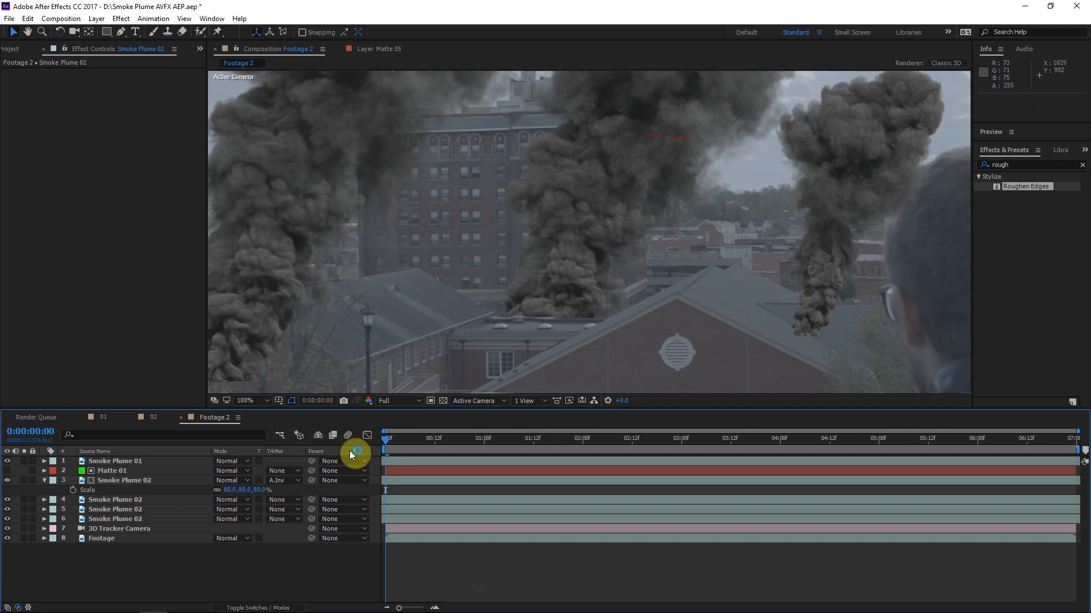
scroll(510, 263, "down", 2)
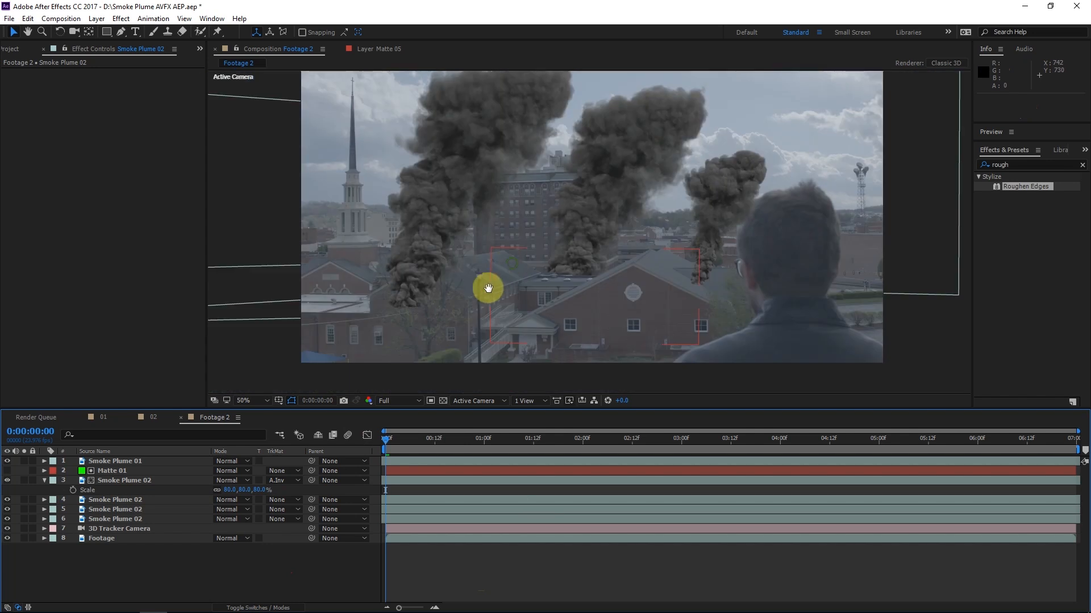
Set the mask feather of Matte 01 to 1 pixel
left_click(134, 471)
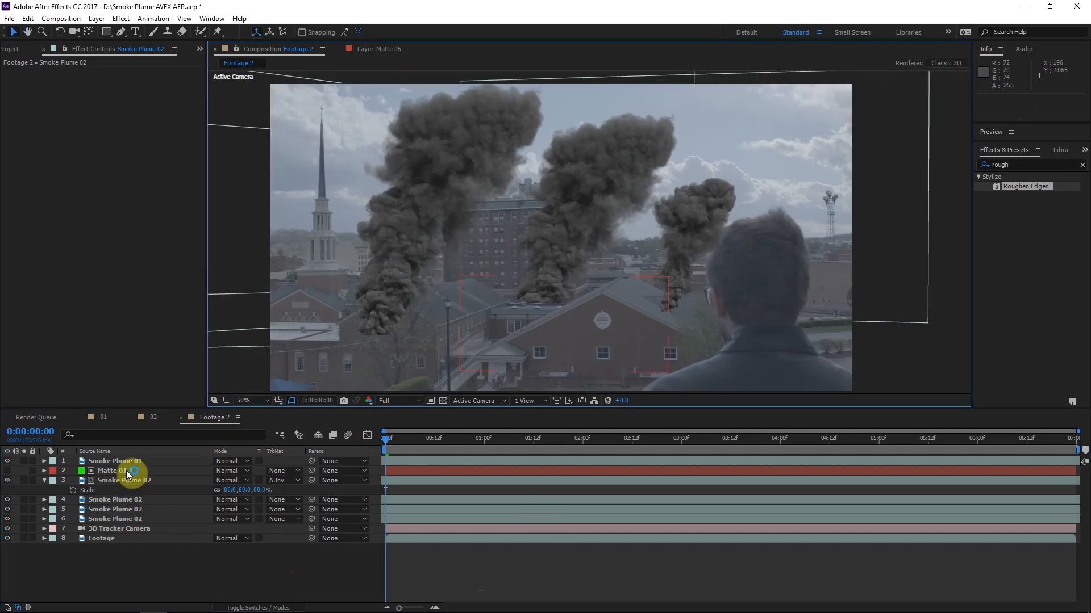
scroll(589, 330, "up", 2)
scroll(486, 278, "up", 2)
left_click_drag(487, 278, 534, 235)
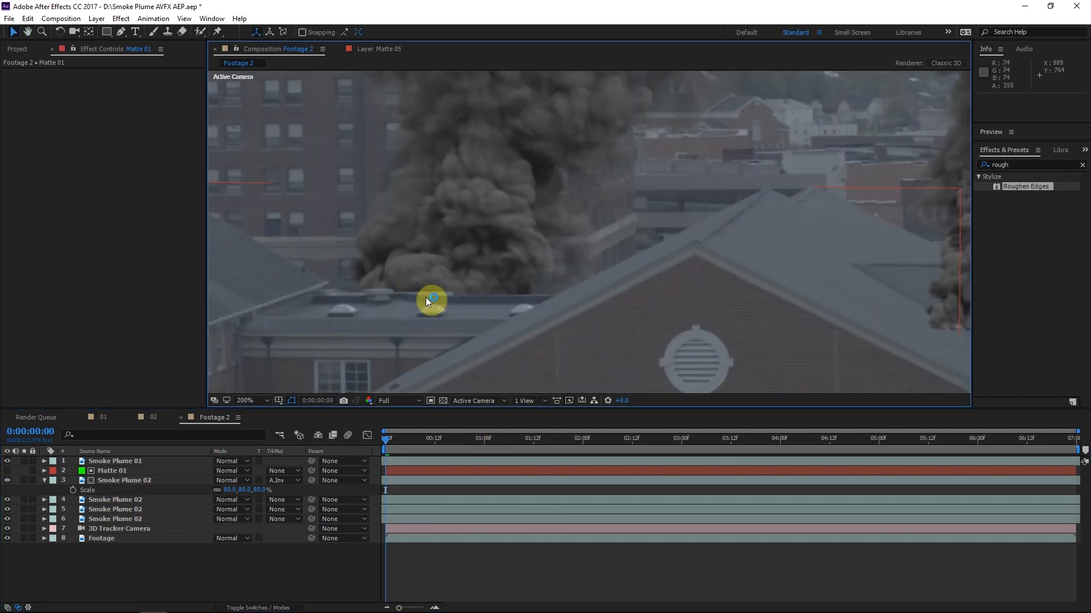
left_click(116, 473)
key("f")
left_click(227, 490)
type("1")
key("Return")
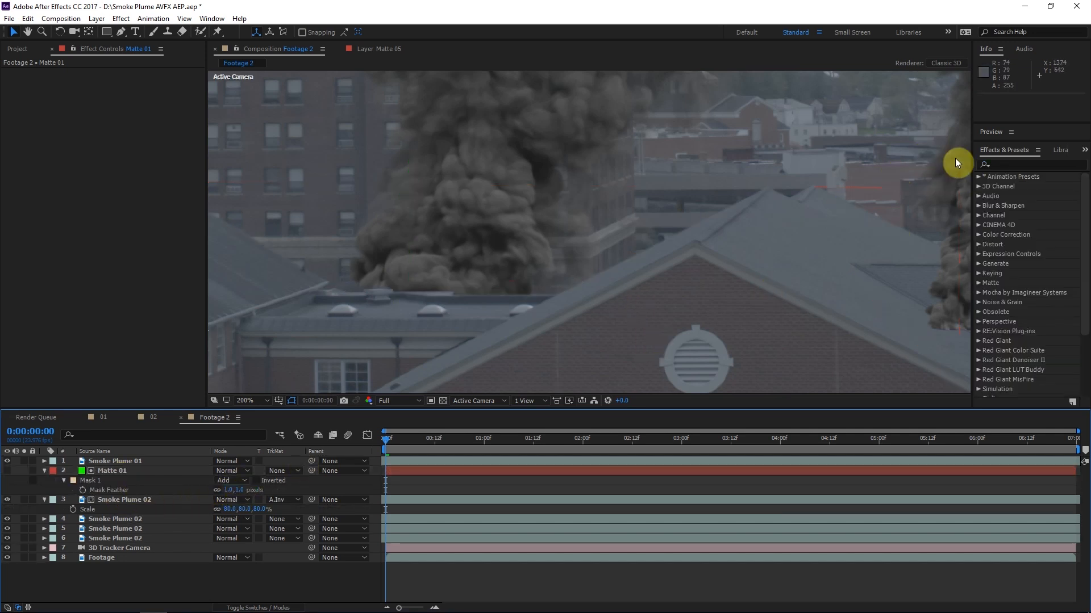
Find the Roughen Edges effect and apply it to Matte 01
left_click(1019, 163)
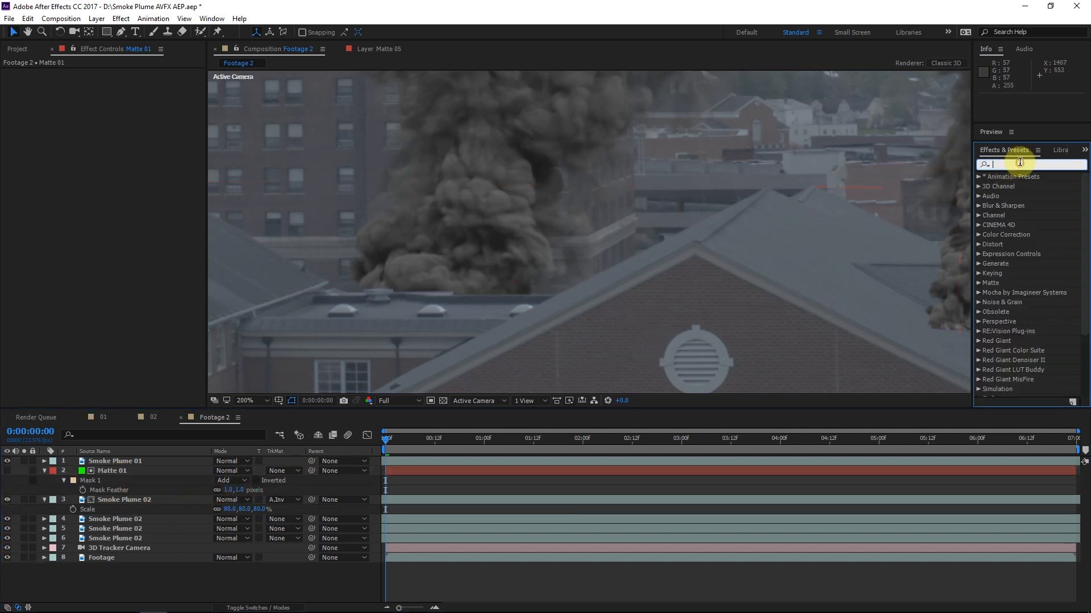
type("rough")
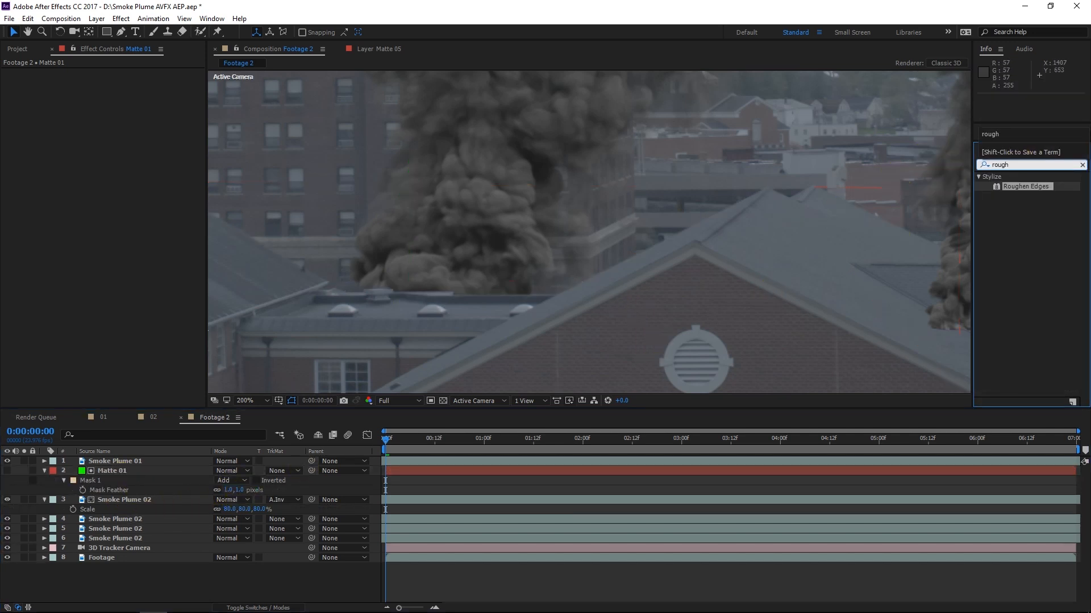
left_click_drag(1025, 186, 52, 73)
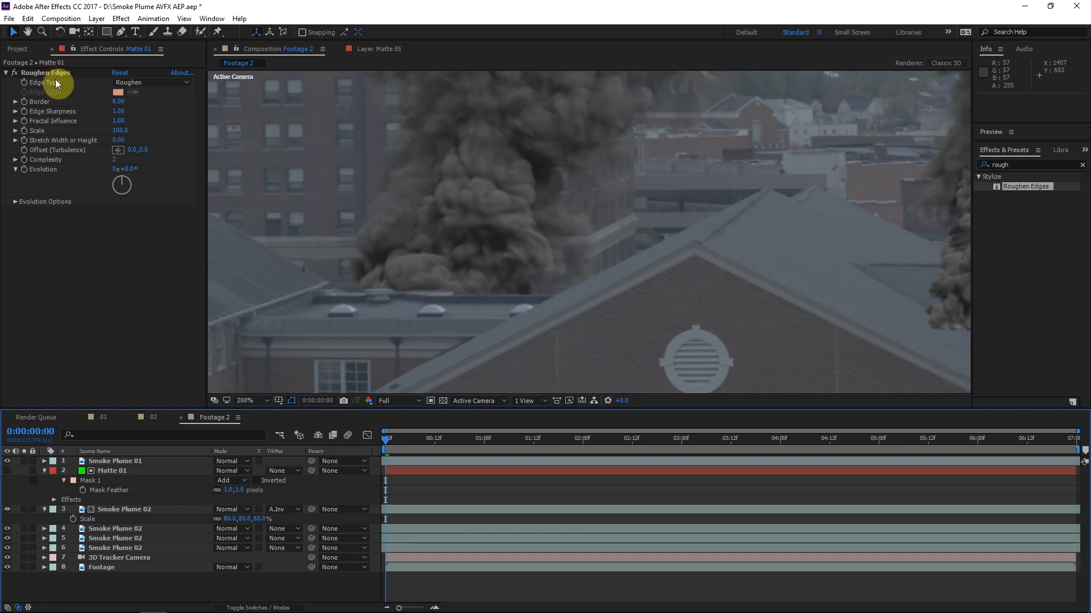
Set Roughen Edges on Matte 01 to Border 1, Edge Sharpness 0.5 and Scale 25
left_click(115, 103)
type("1")
left_click(128, 264)
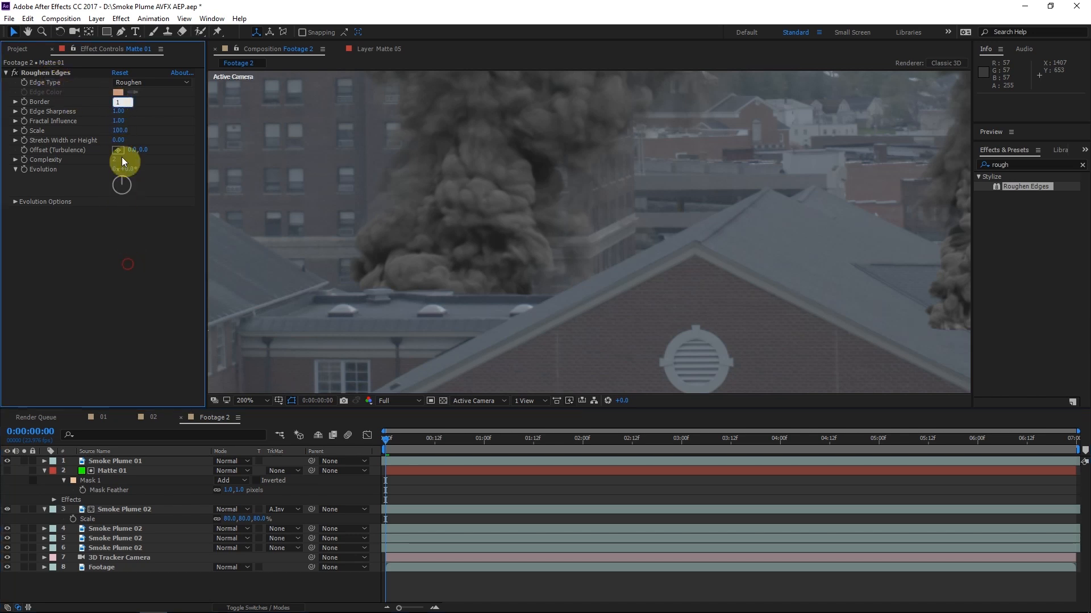
left_click(118, 112)
type(".")
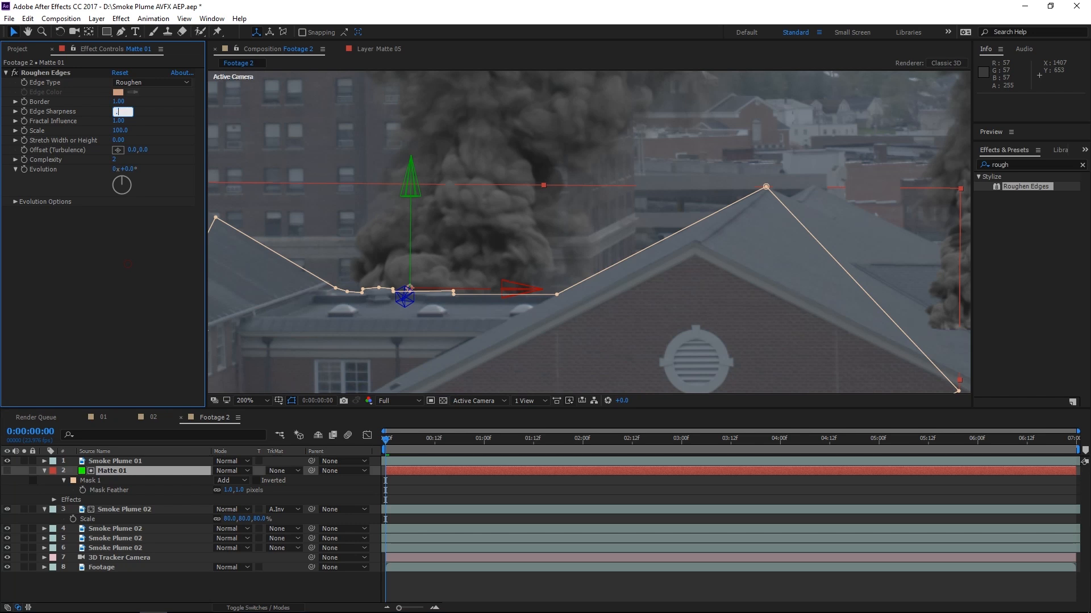
type("5")
left_click(118, 256)
left_click(120, 131)
type("25")
left_click(105, 278)
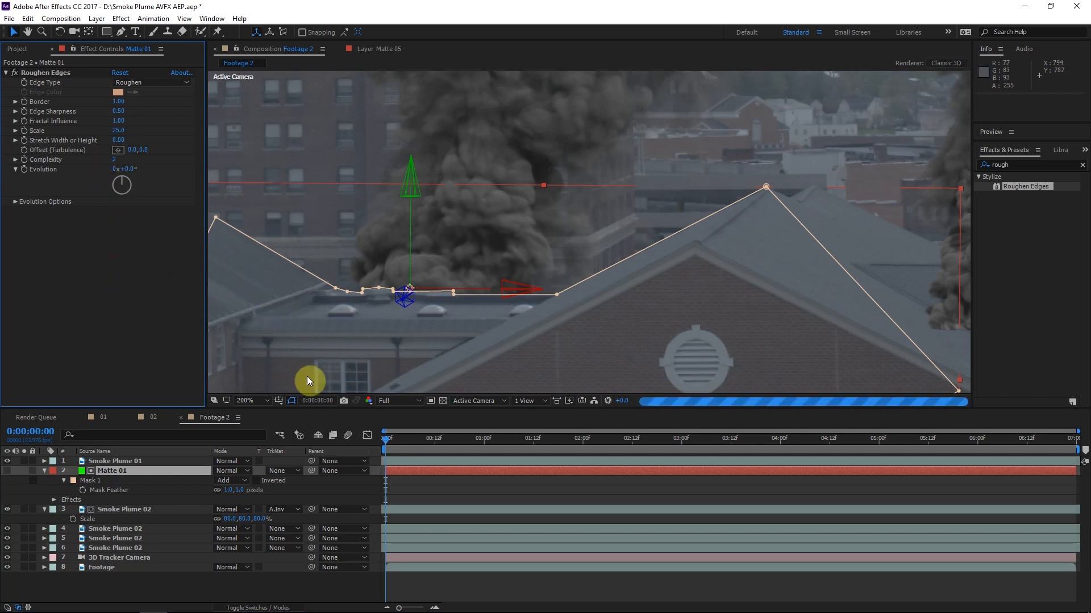
left_click(390, 496)
Examine how the roughened edge of Matte 01 blends the base of the smoke with the flat roof
left_click(16, 74)
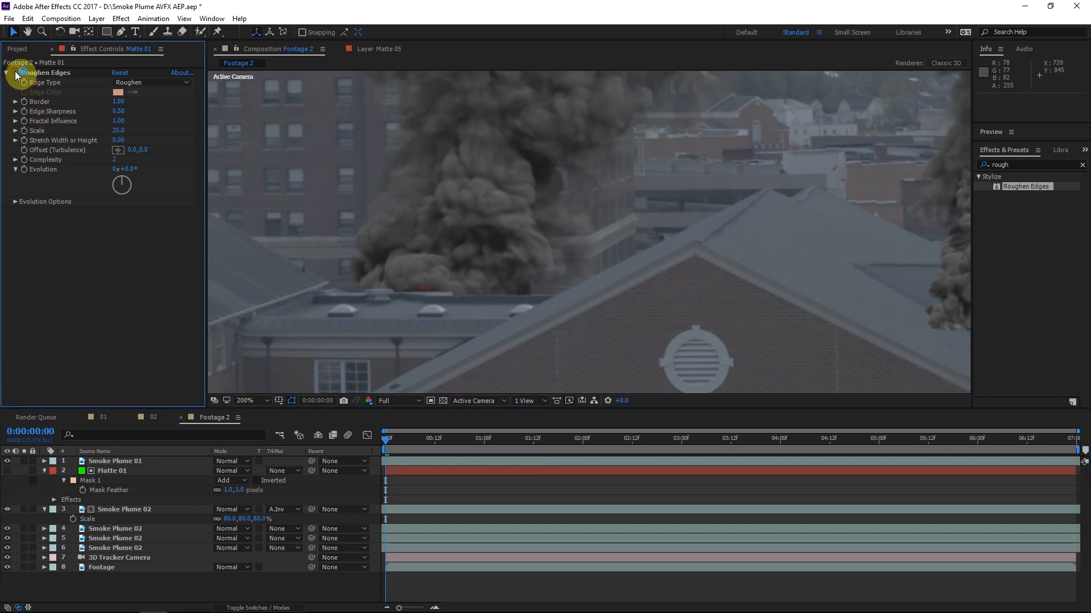
scroll(550, 224, "down", 4)
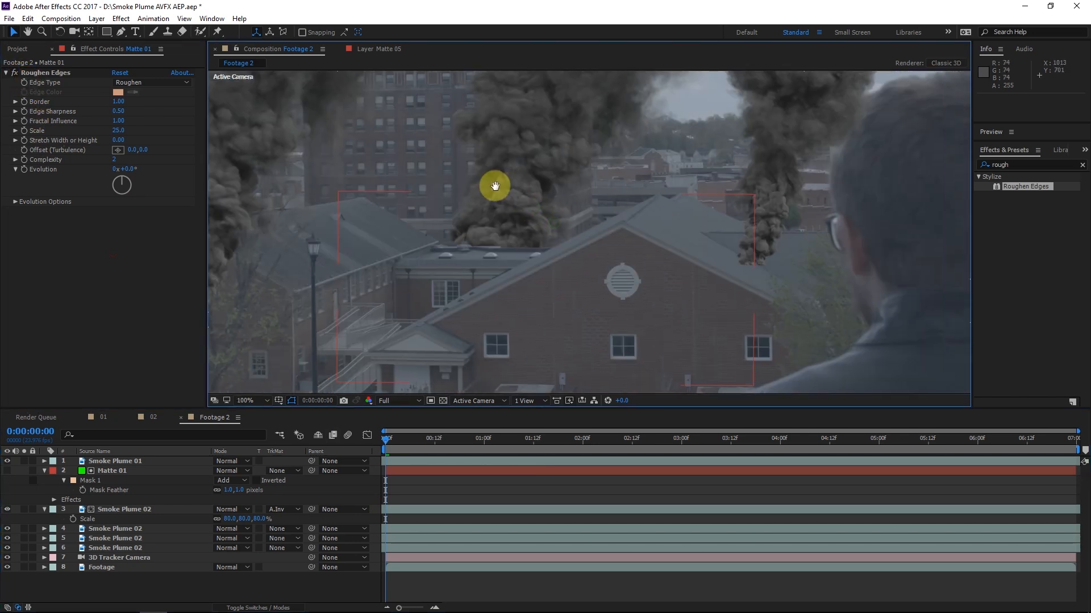
scroll(548, 229, "up", 1)
left_click_drag(549, 230, 547, 246)
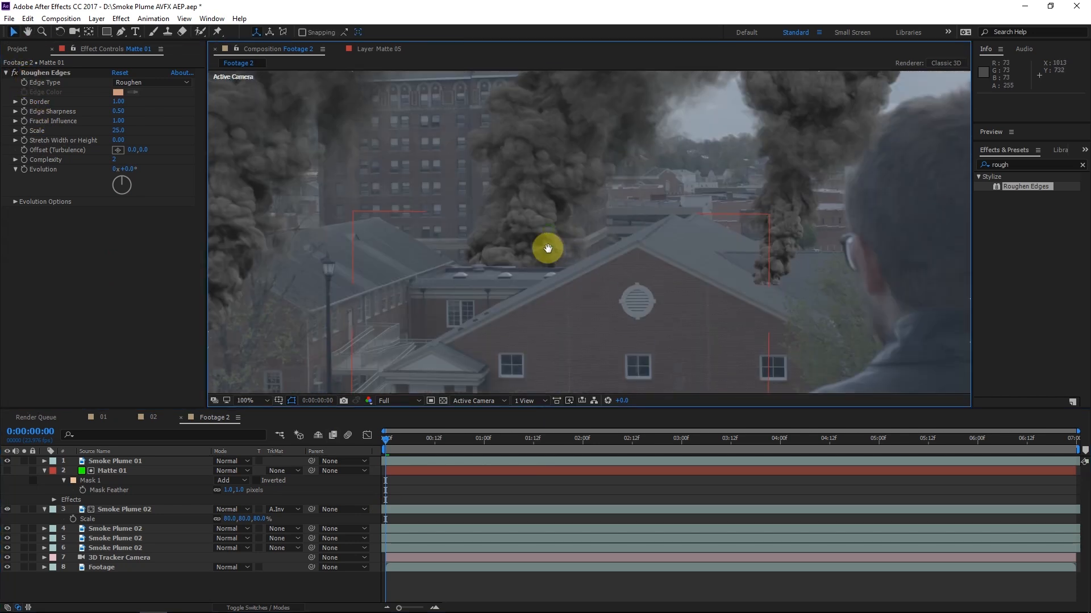
key("u")
scroll(458, 299, "down", 1)
scroll(458, 298, "up", 1)
left_click_drag(463, 297, 475, 301)
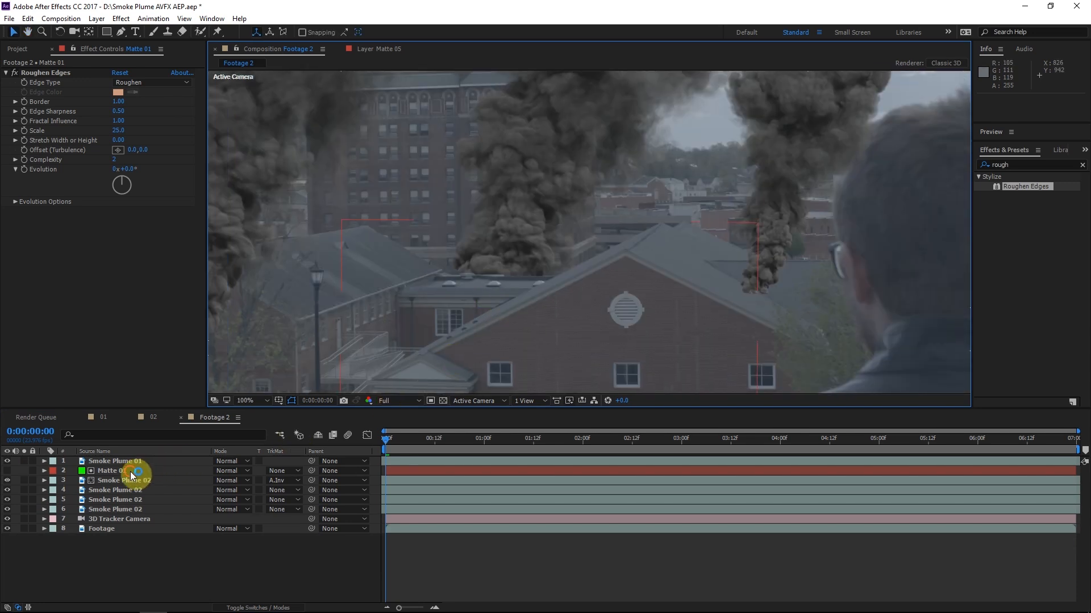
Start keyframing the Mask Path of Matte 01 at 0:00:00:00
left_click(131, 471)
key("m")
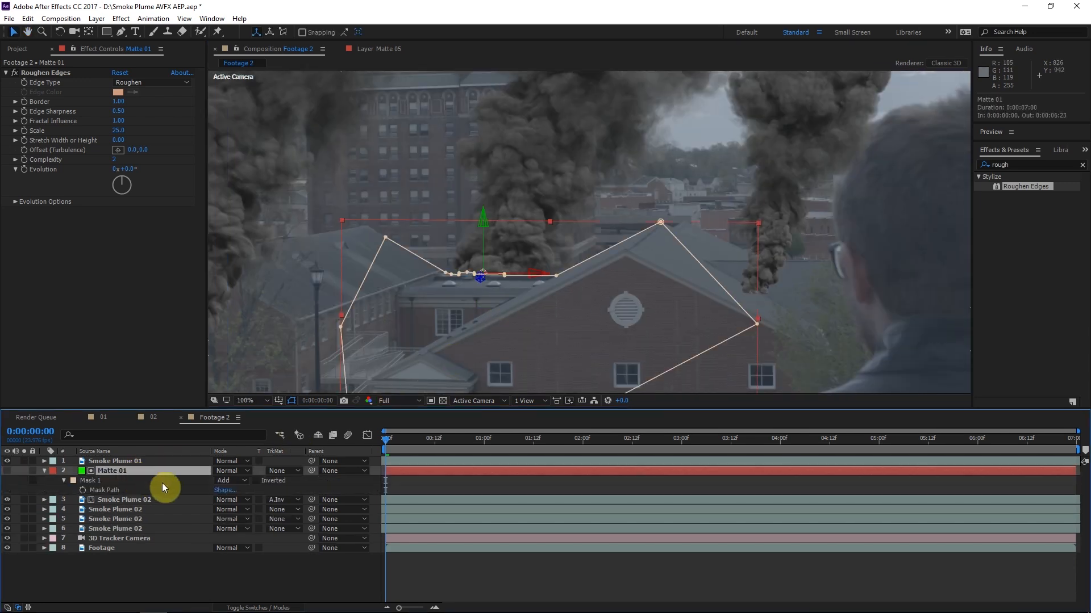
left_click(84, 490)
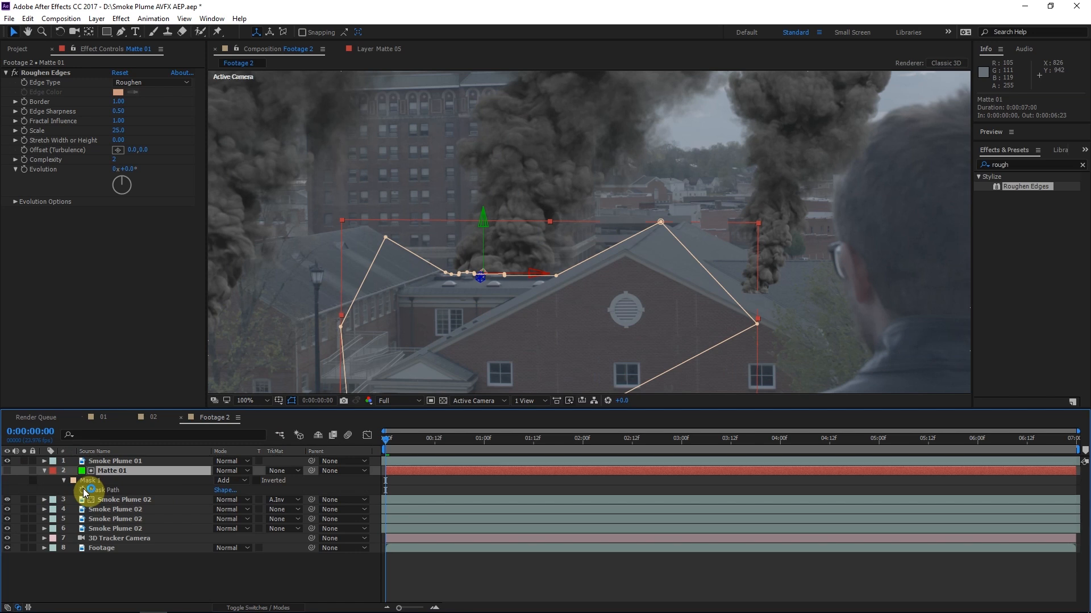
left_click(84, 490)
At 0:00:04:22, realign the Matte 01 mask points with the flat roof's corner, the gable peak and the rooftop details
left_click(483, 438)
left_click(870, 438)
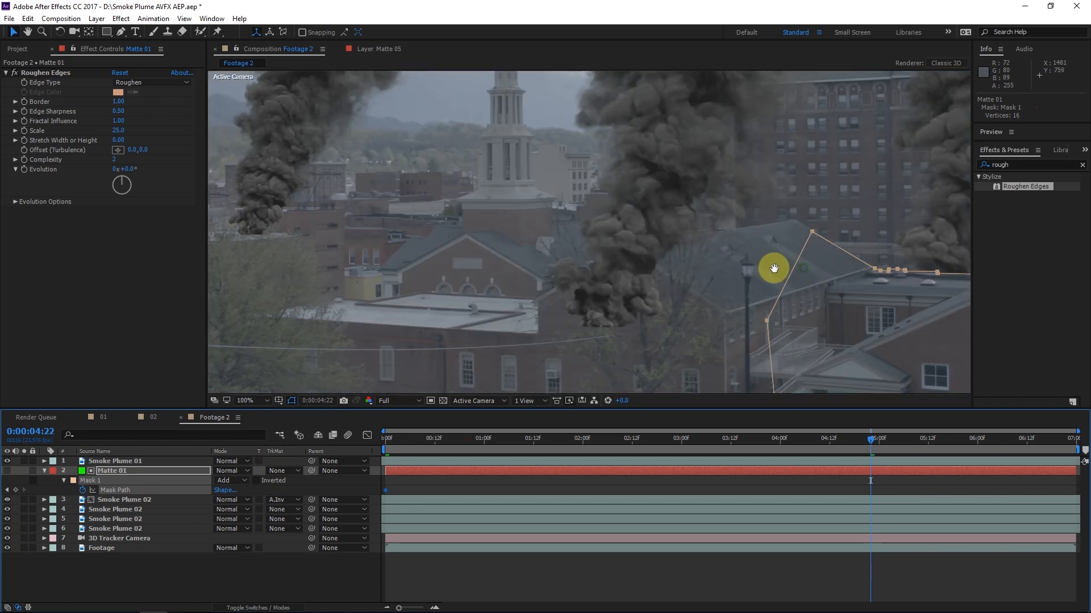
left_click_drag(803, 267, 440, 275)
scroll(491, 277, "up", 1)
left_click_drag(619, 306, 633, 330)
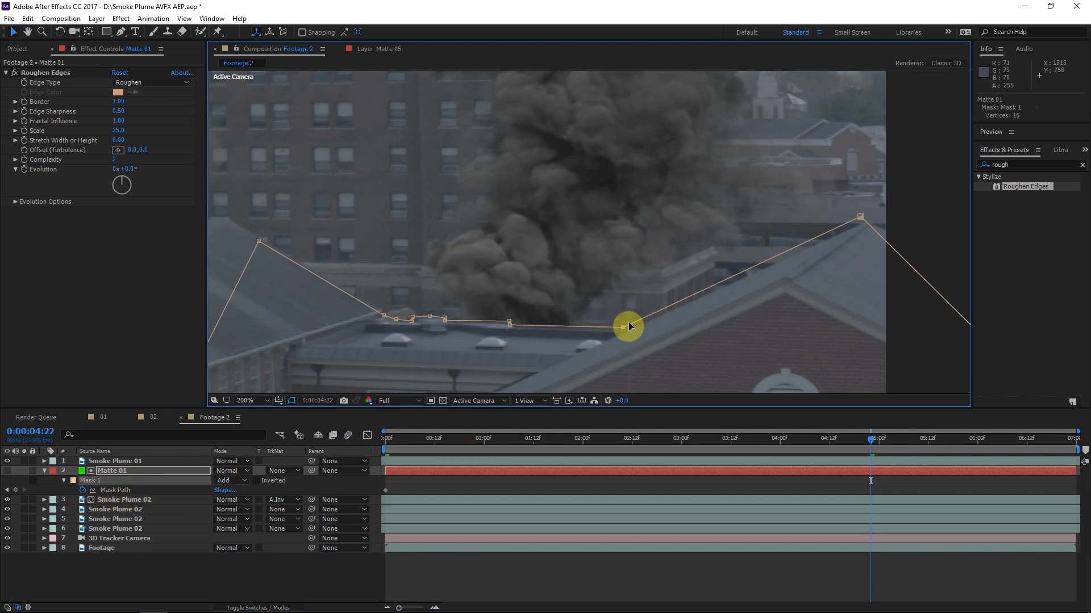
left_click_drag(623, 328, 630, 330)
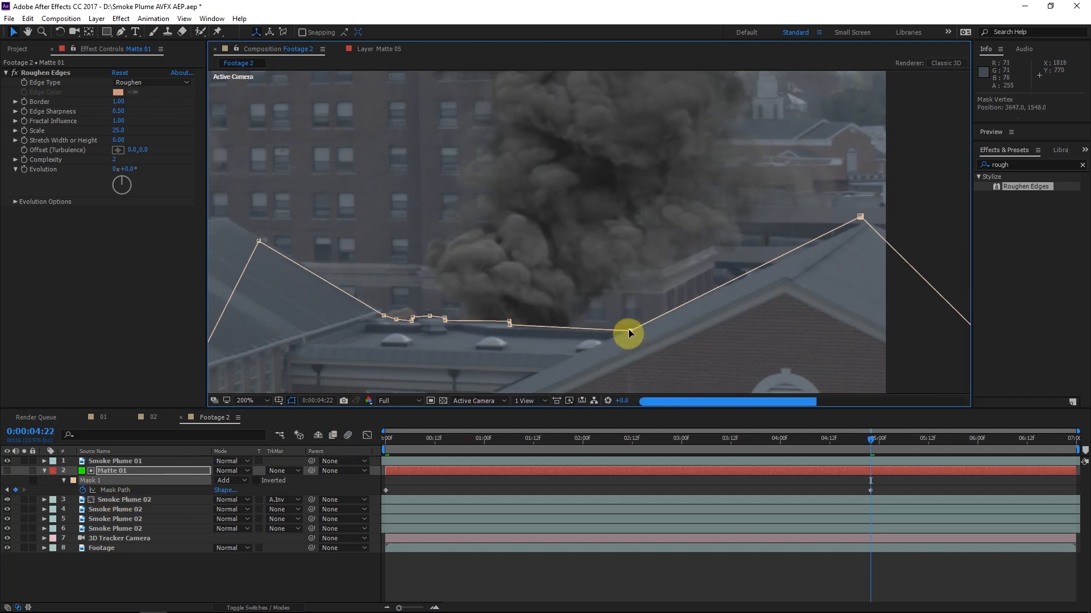
left_click_drag(862, 217, 867, 219)
scroll(509, 326, "up", 1)
left_click_drag(510, 325, 538, 265)
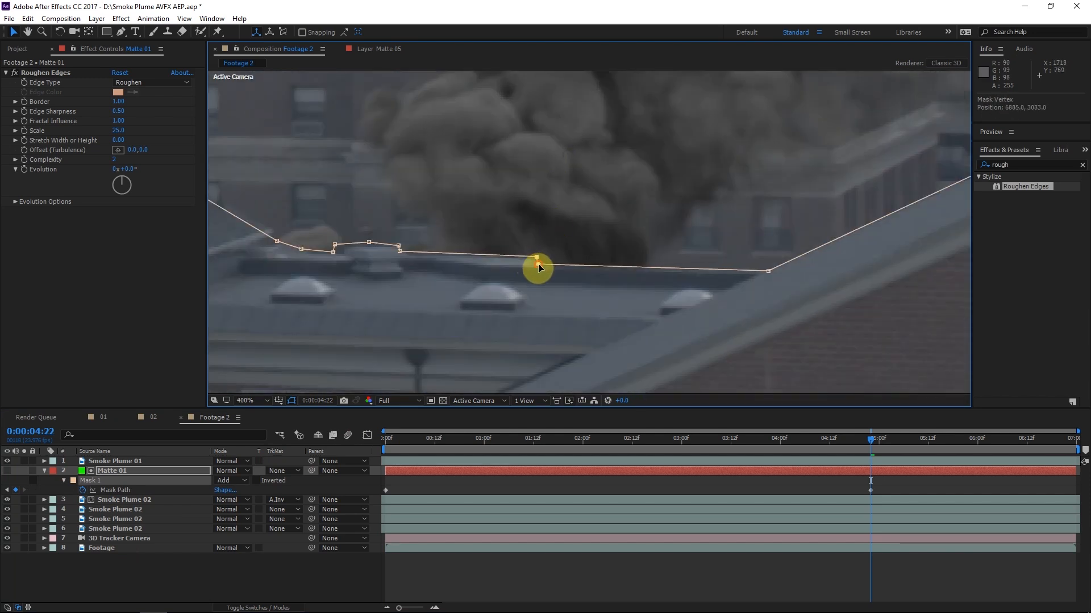
left_click_drag(426, 222, 325, 270)
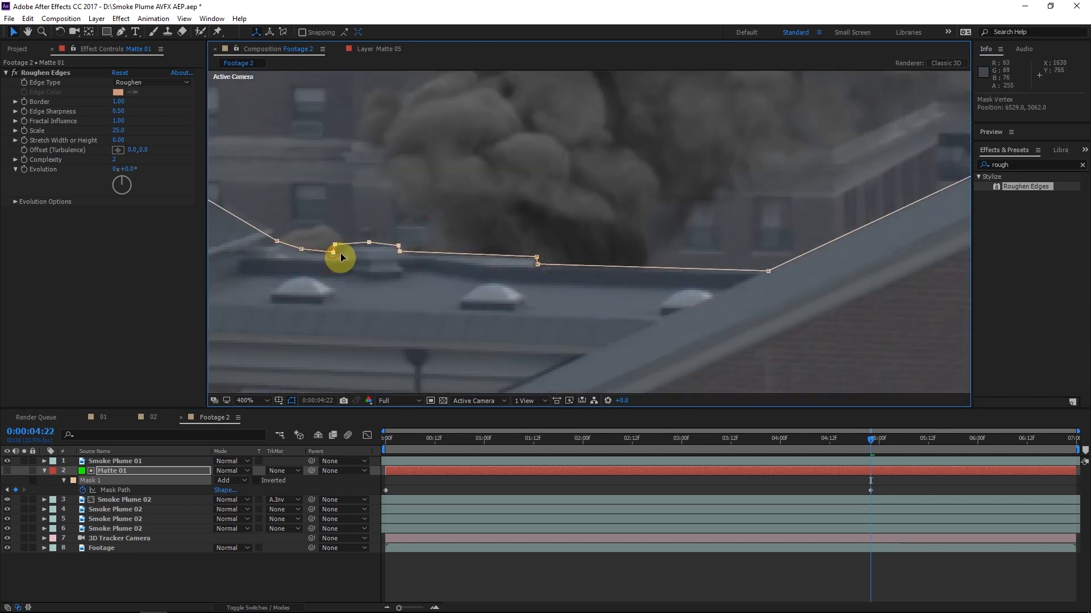
scroll(396, 220, "down", 1)
left_click_drag(434, 239, 372, 253)
At 0:00:02:14, adjust the Matte 01 mask points to follow the flat roof, then collapse the layer's properties
left_click(841, 469)
left_click_drag(870, 440, 640, 459)
left_click(114, 481)
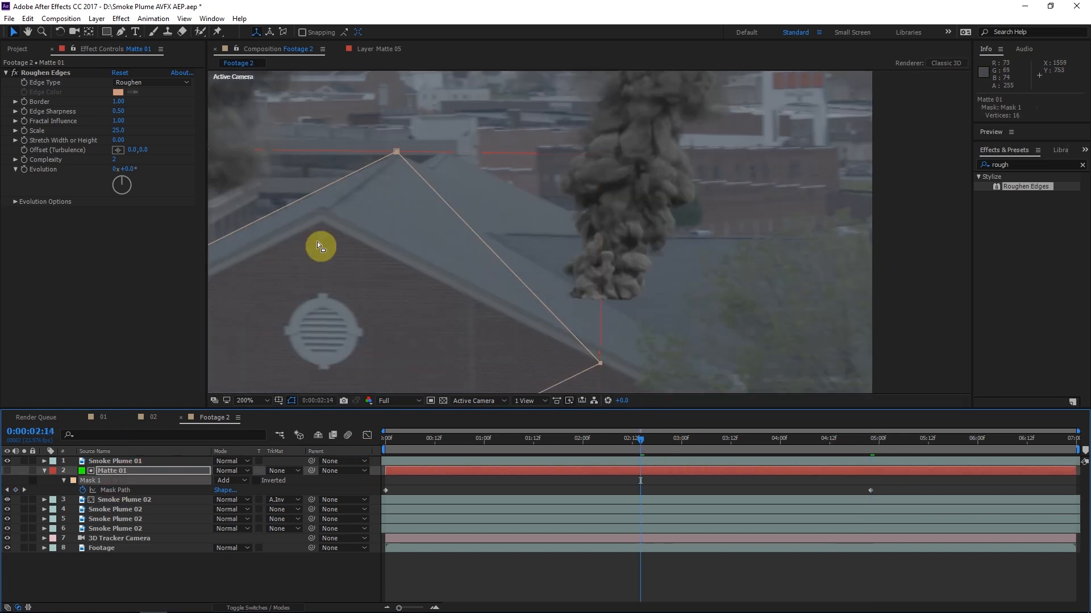
left_click_drag(228, 340, 755, 338)
scroll(625, 241, "up", 2)
left_click_drag(629, 323, 630, 327)
left_click_drag(418, 251, 255, 326)
scroll(540, 262, "down", 2)
left_click_drag(517, 289, 506, 301)
scroll(505, 300, "down", 1)
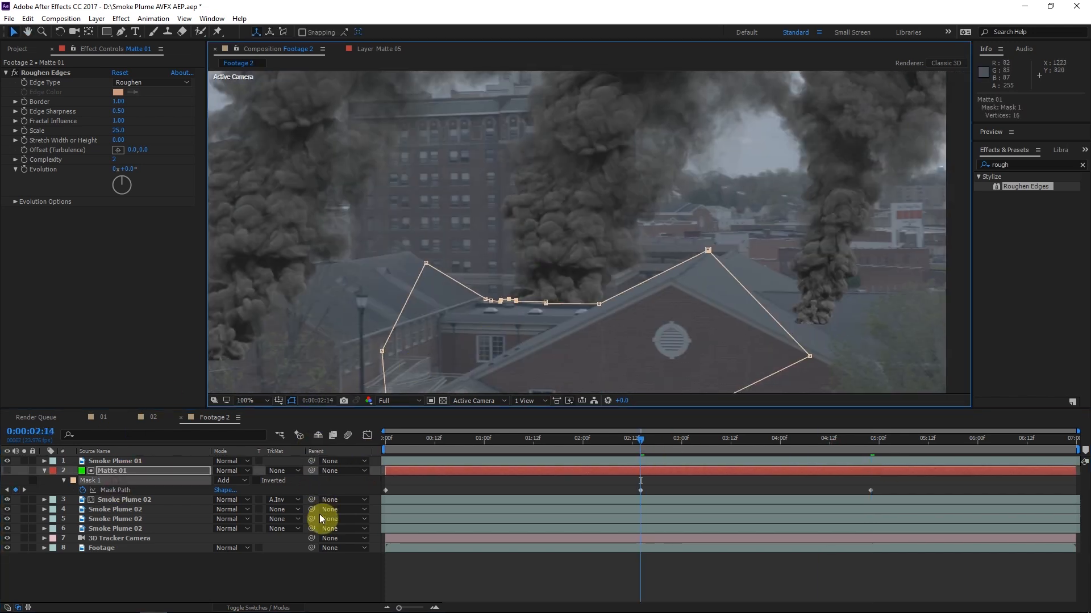
left_click(339, 487)
left_click(45, 471)
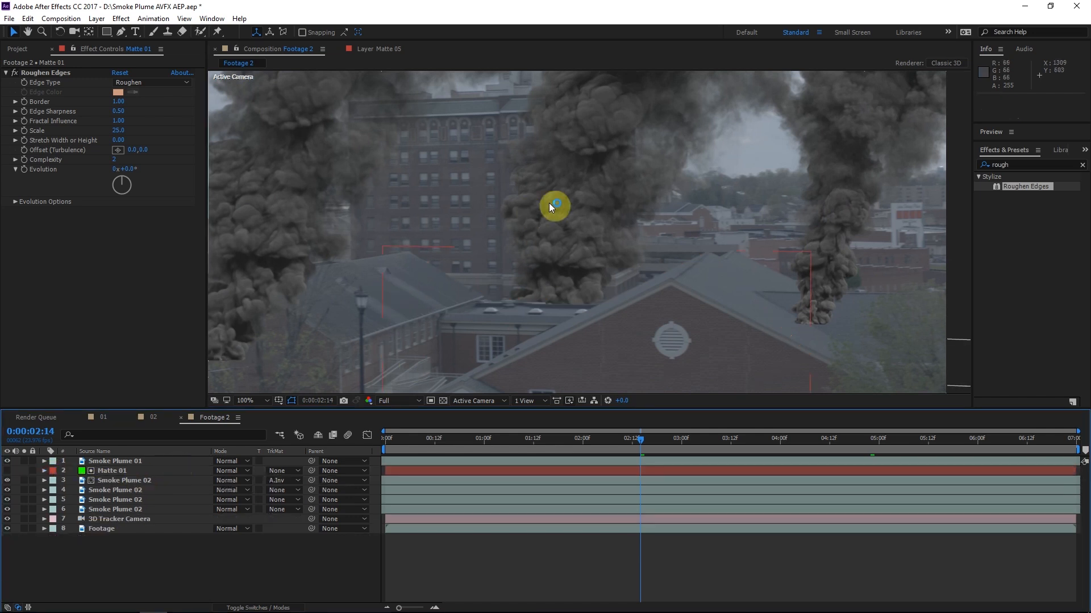
Draw a Pen mask on a green solid placed above the second Smoke Plume 02 layer, tracing the distant brick rooftop
scroll(528, 253, "down", 1)
left_click_drag(528, 252, 660, 250)
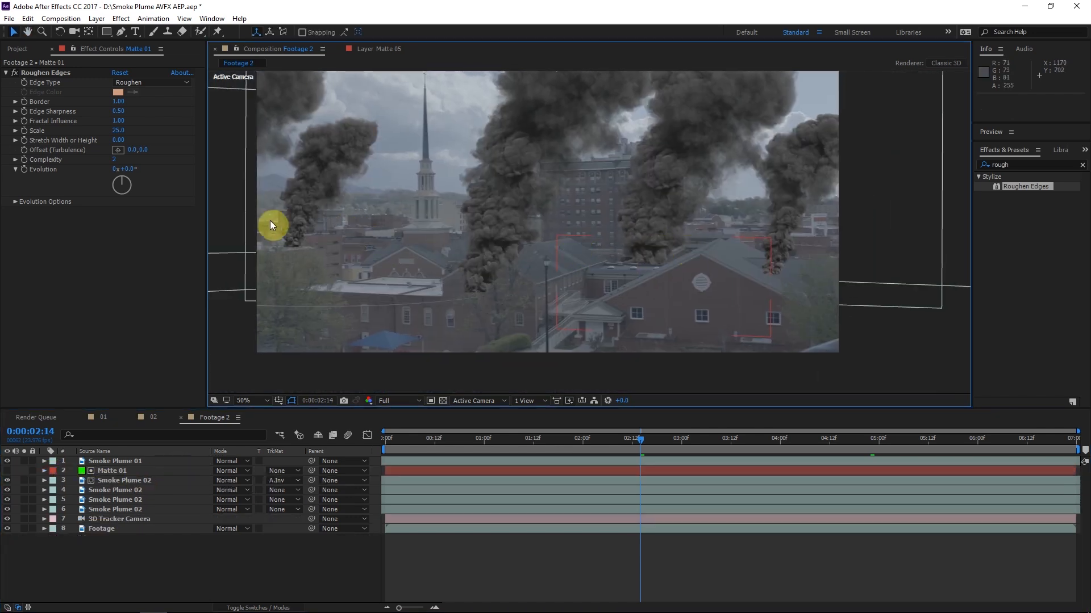
left_click(124, 471)
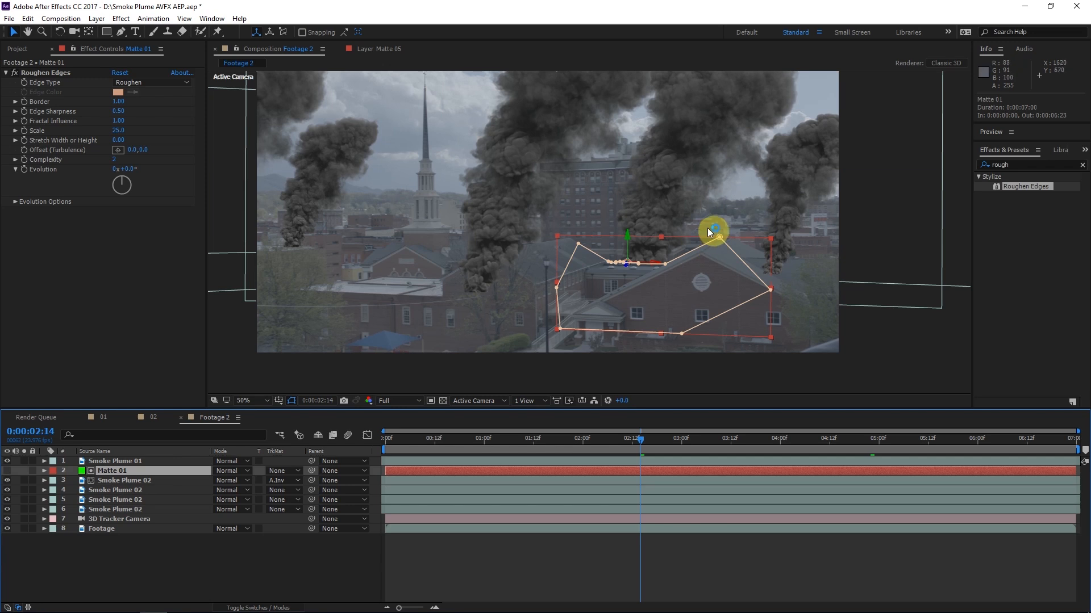
left_click(276, 608)
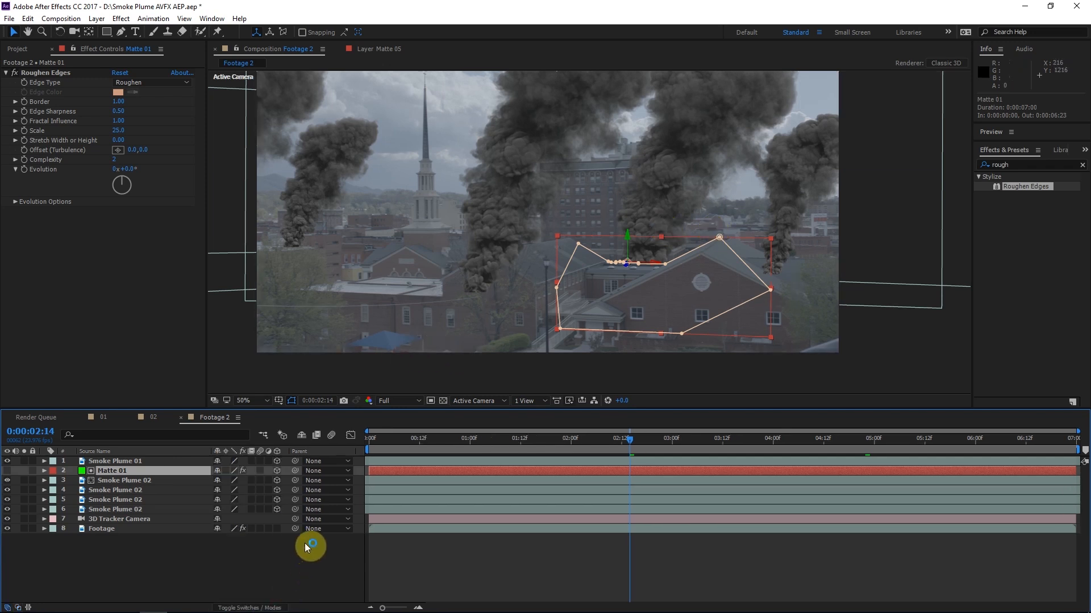
left_click(122, 501)
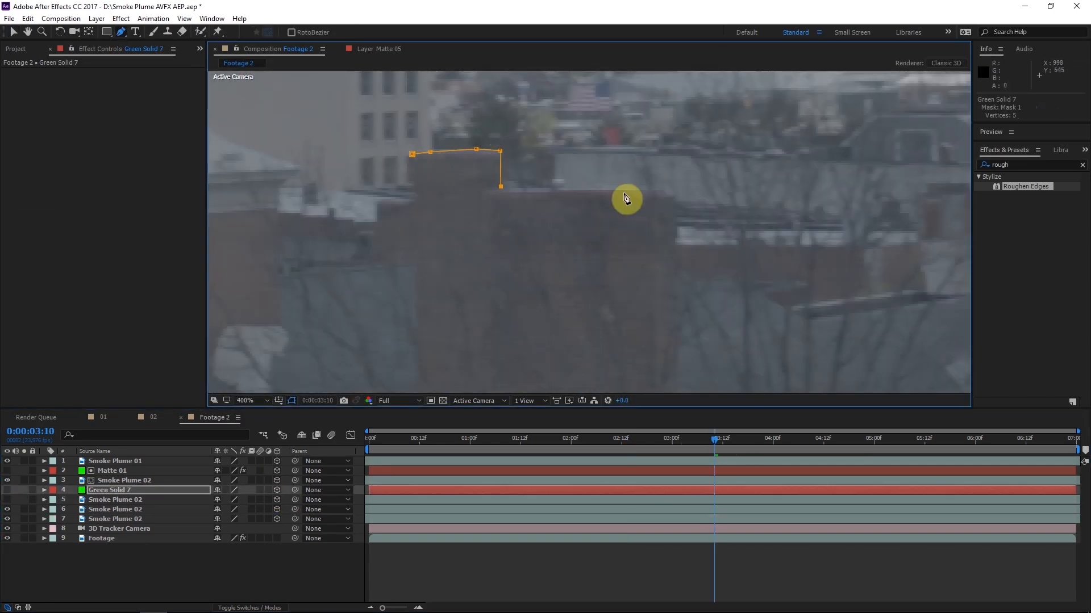
left_click(719, 333)
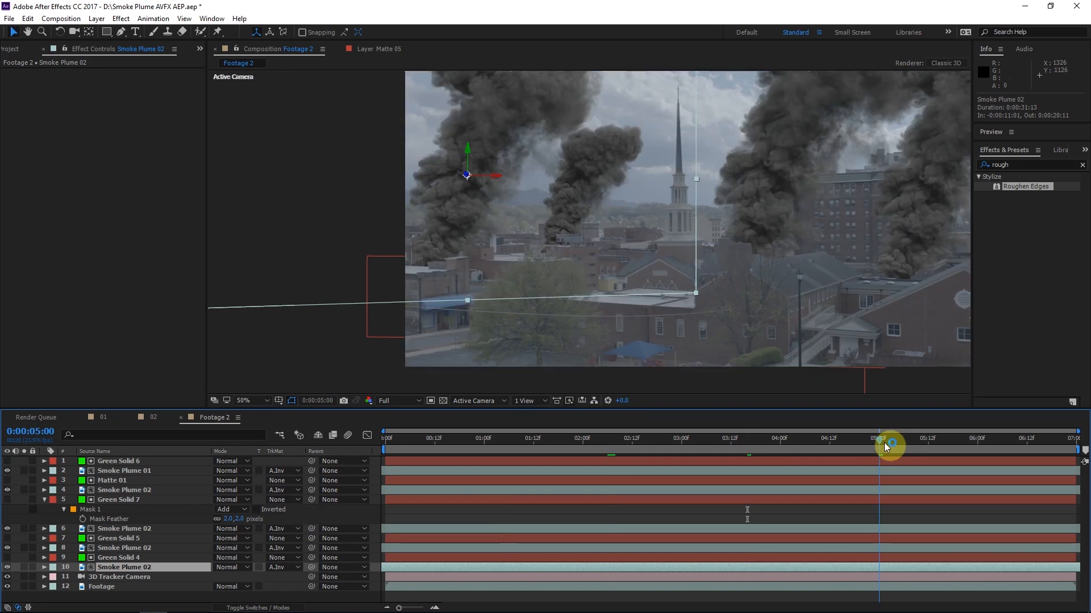
Scrub through the footage to review the matted smoke plumes and their green solids, and collapse Green Solid 7's mask properties
left_click_drag(883, 442, 999, 434)
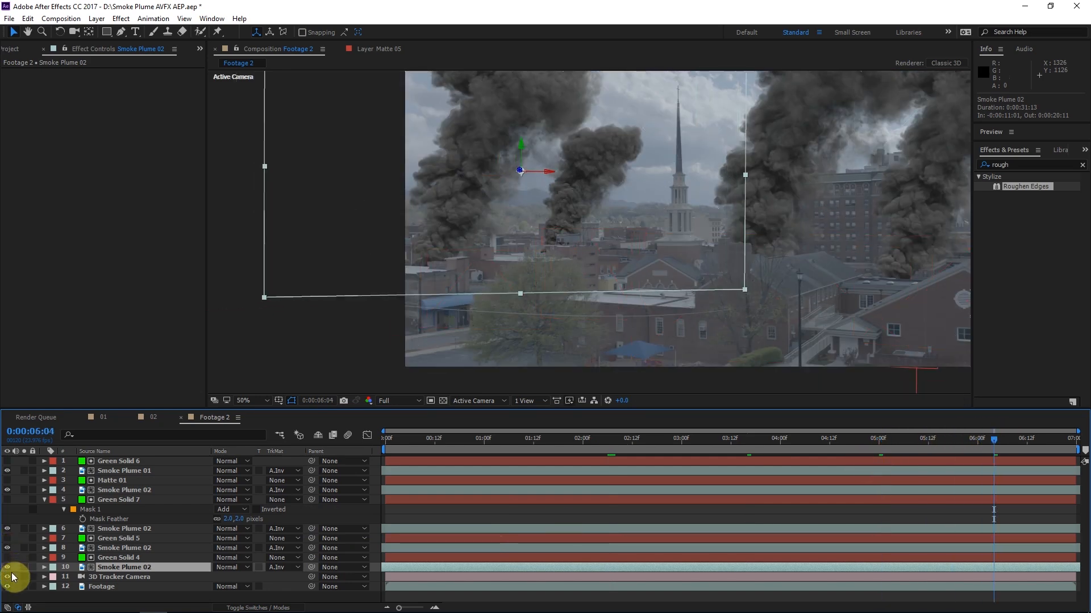
left_click(7, 557)
left_click(7, 538)
left_click(7, 539)
left_click_drag(680, 235, 551, 255)
left_click_drag(759, 447, 580, 452)
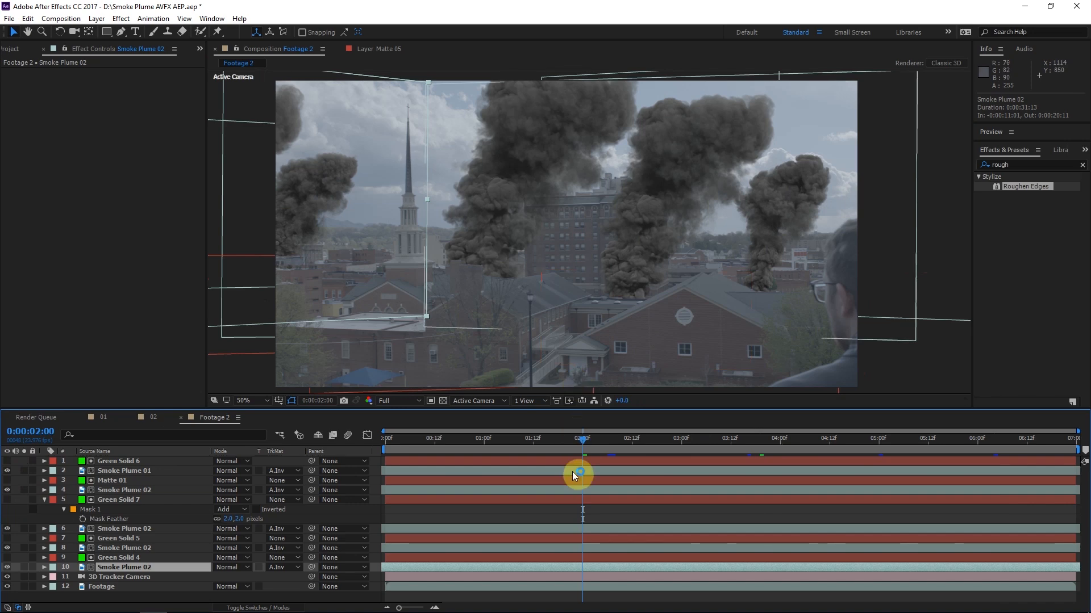
left_click(637, 449)
left_click_drag(643, 448, 649, 448)
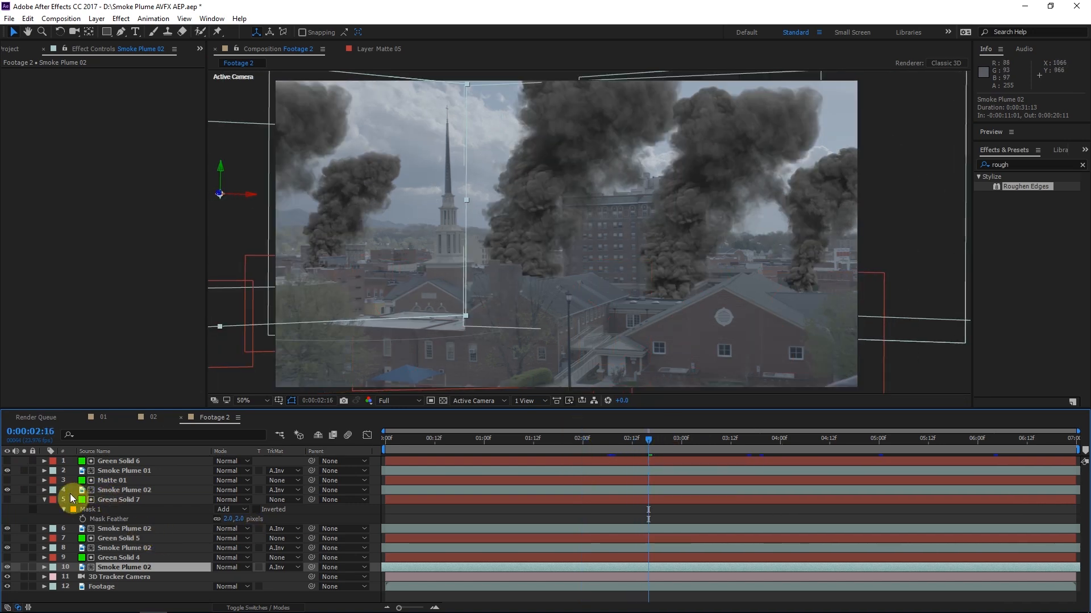
left_click(45, 500)
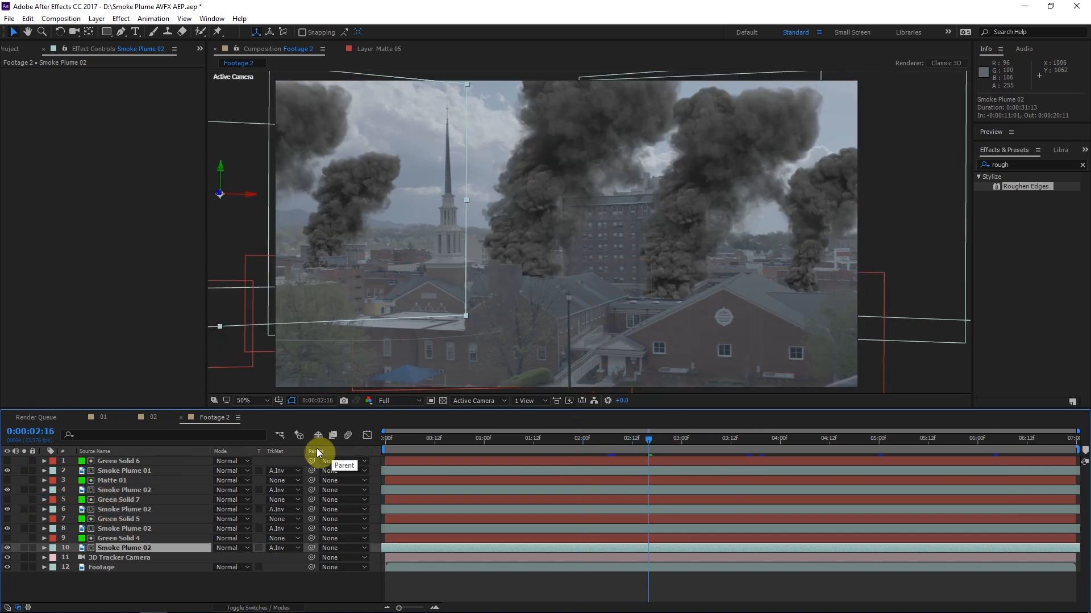
left_click(313, 468)
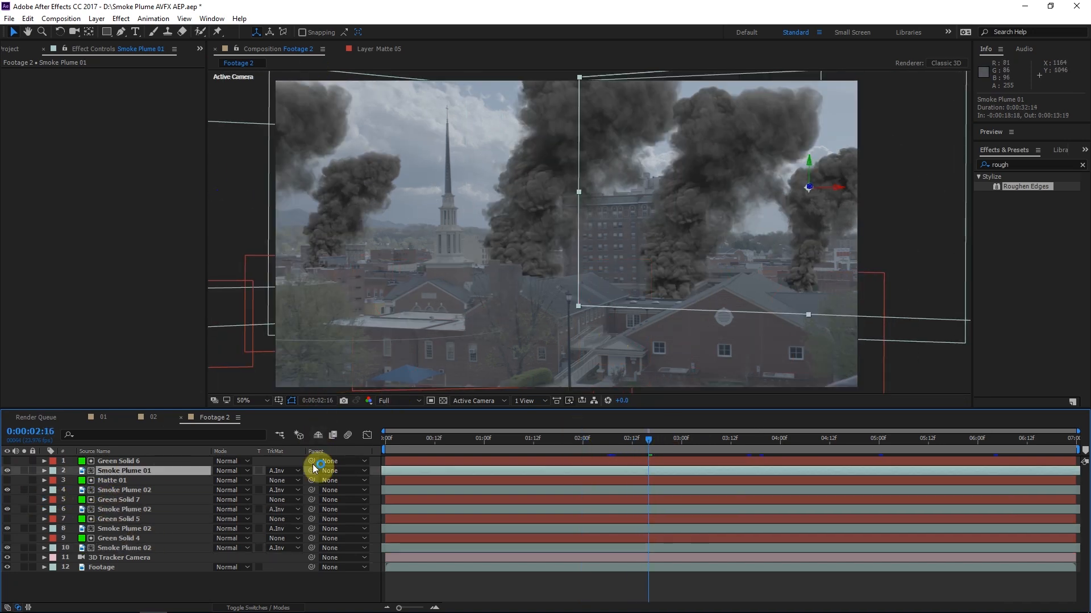
Apply the Curves effect to the Smoke Plume 02 layer directly below Green Solid 7
left_click(125, 490)
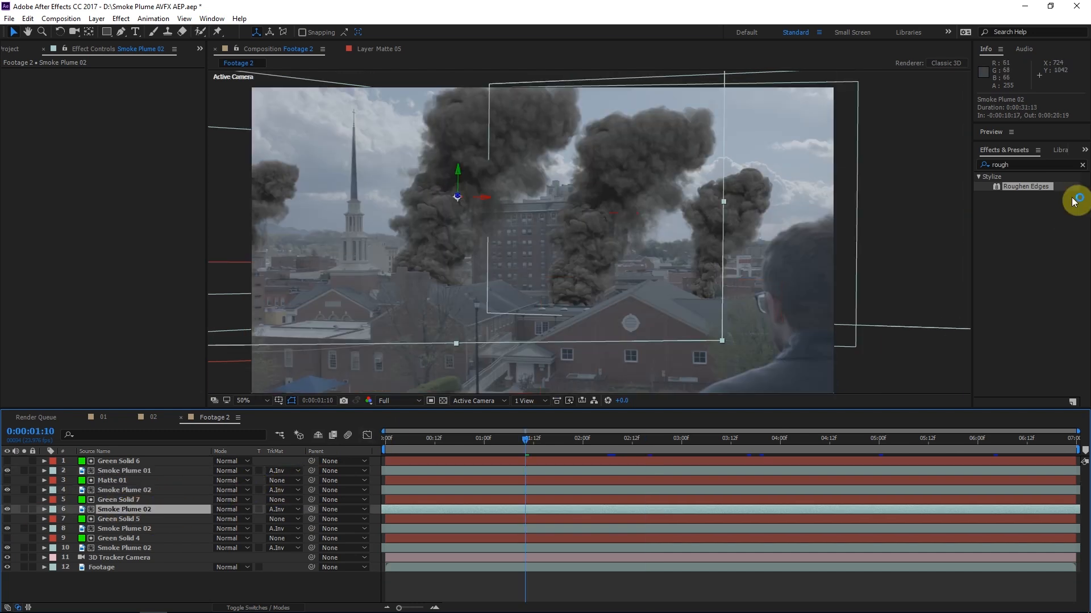
left_click(1046, 165)
type("curves")
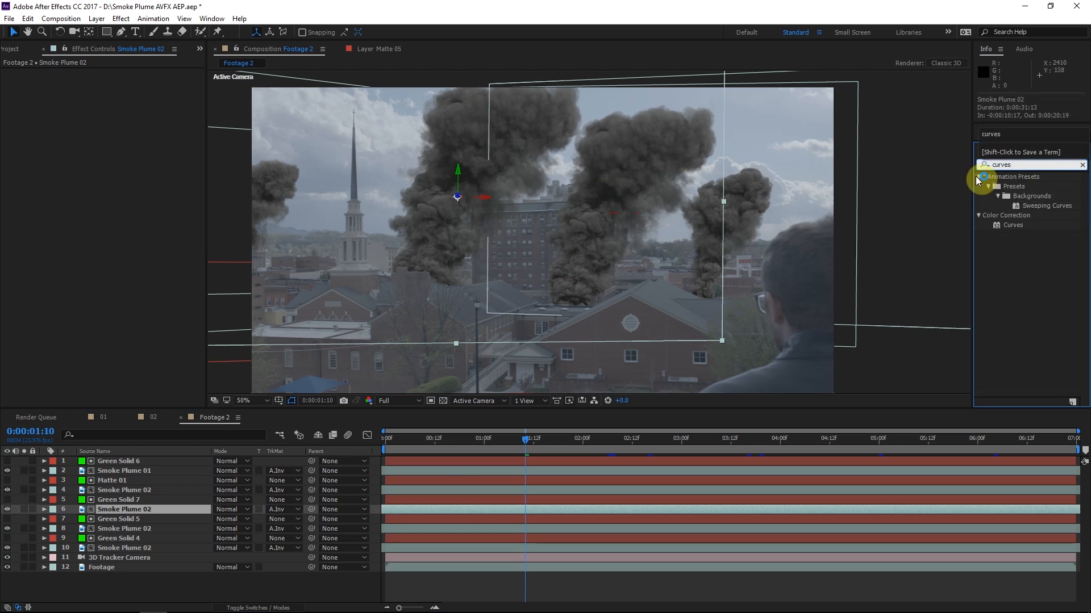
left_click_drag(1012, 225, 138, 510)
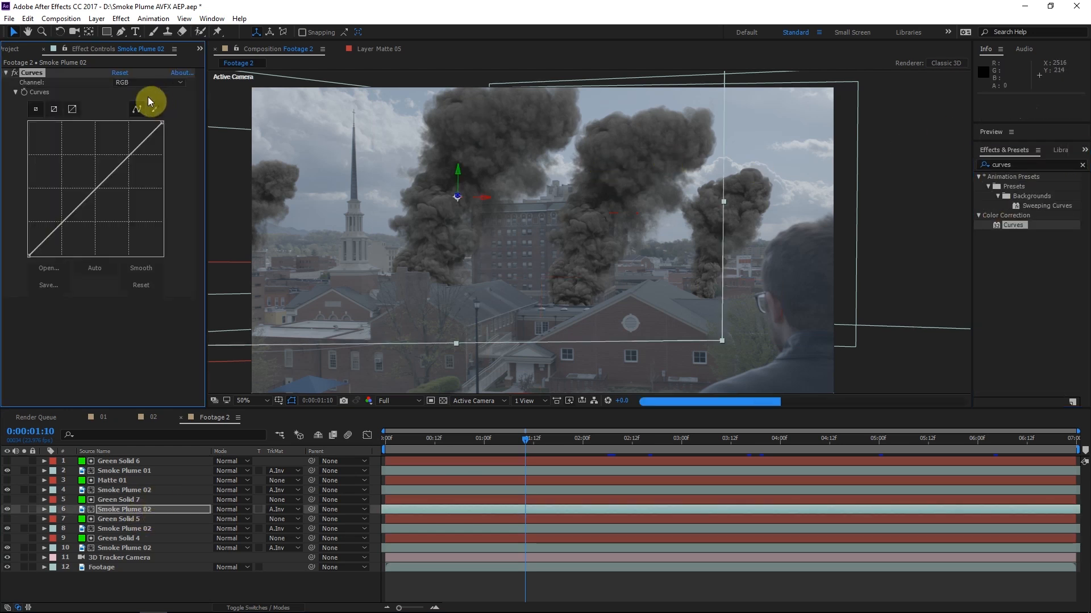
Reshape the smoke layer's RGB curve by lifting the black point, lowering the white point and pulling the midtones down slightly
left_click_drag(484, 265, 526, 244)
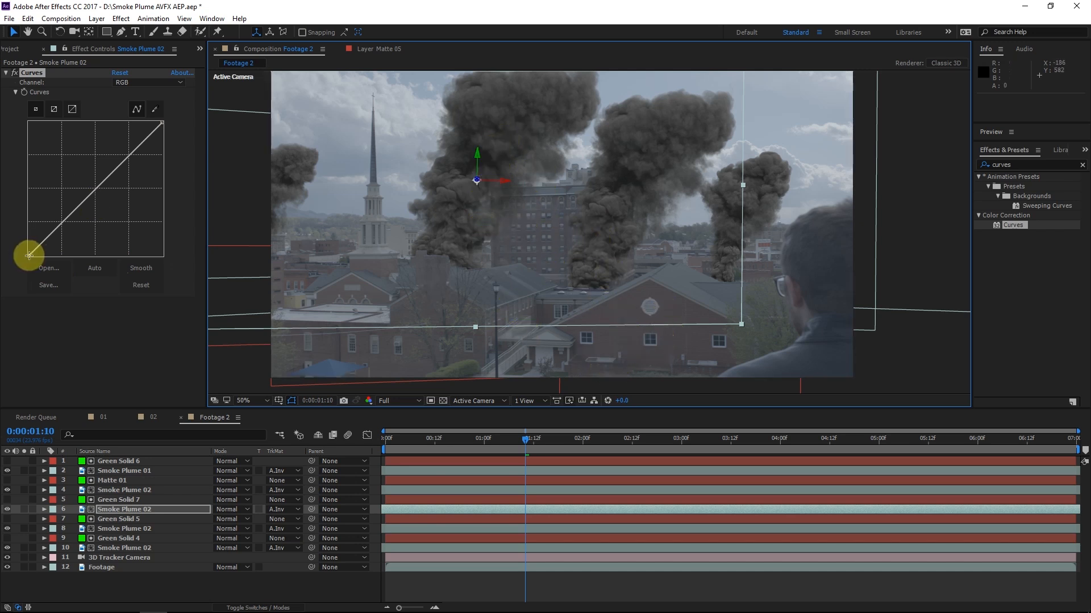
left_click_drag(28, 256, 20, 238)
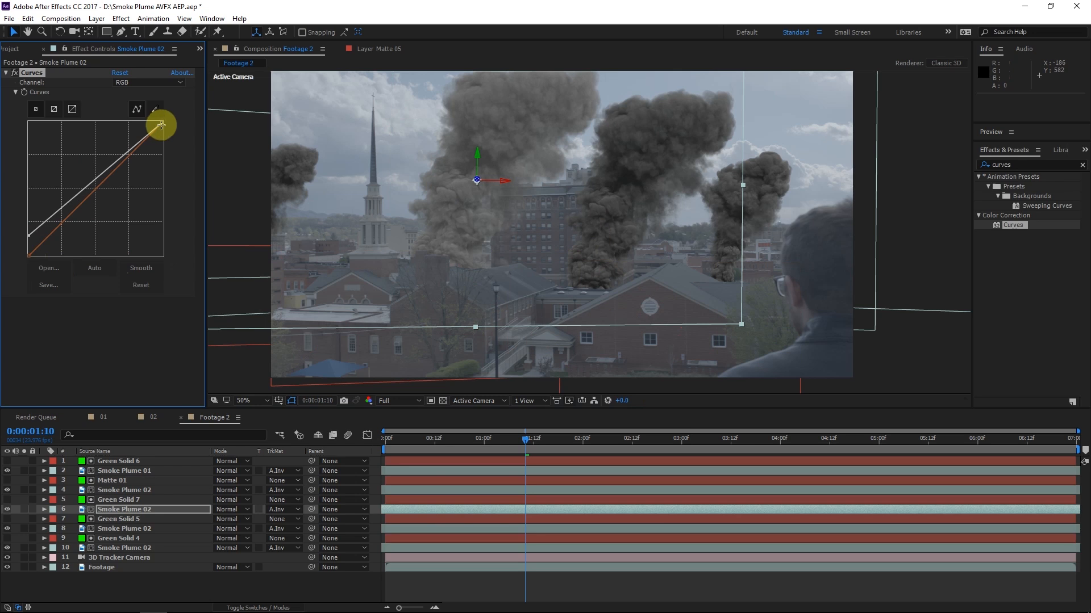
left_click_drag(162, 122, 171, 134)
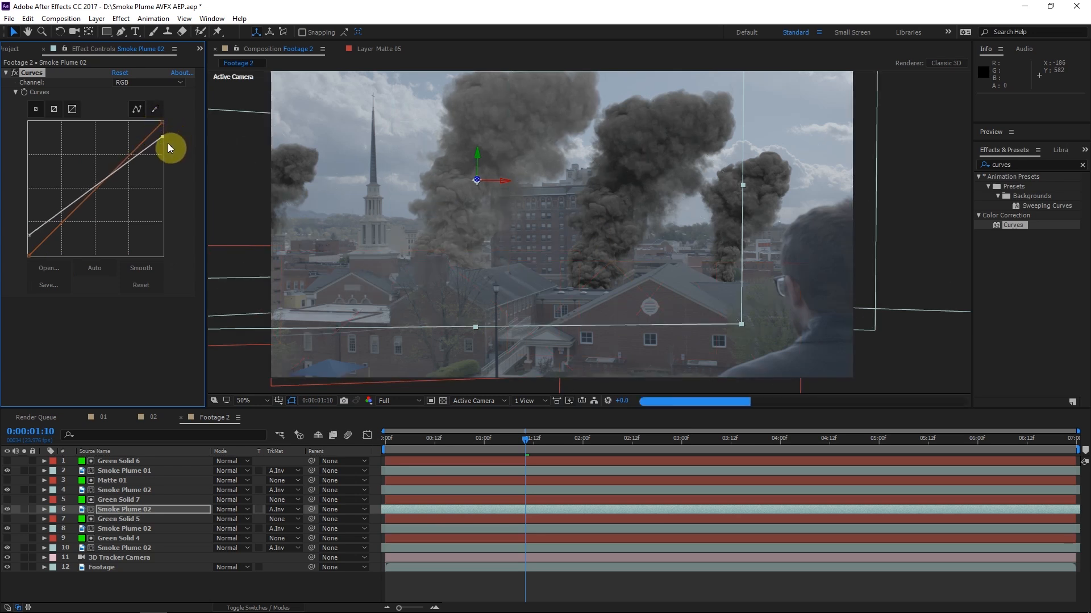
left_click_drag(98, 187, 101, 194)
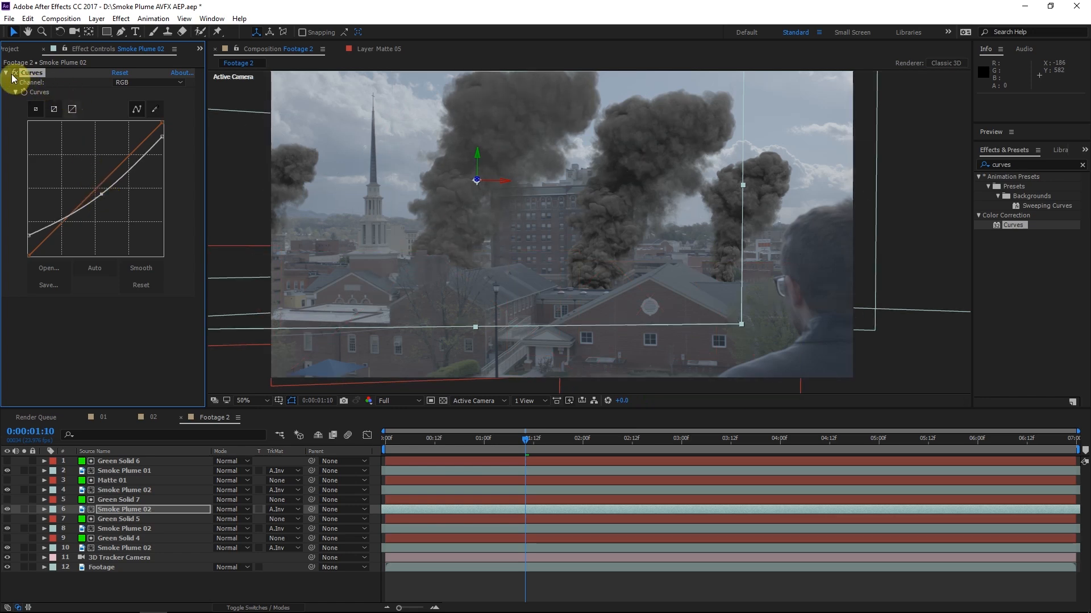
left_click(30, 236)
left_click_drag(25, 237, 25, 234)
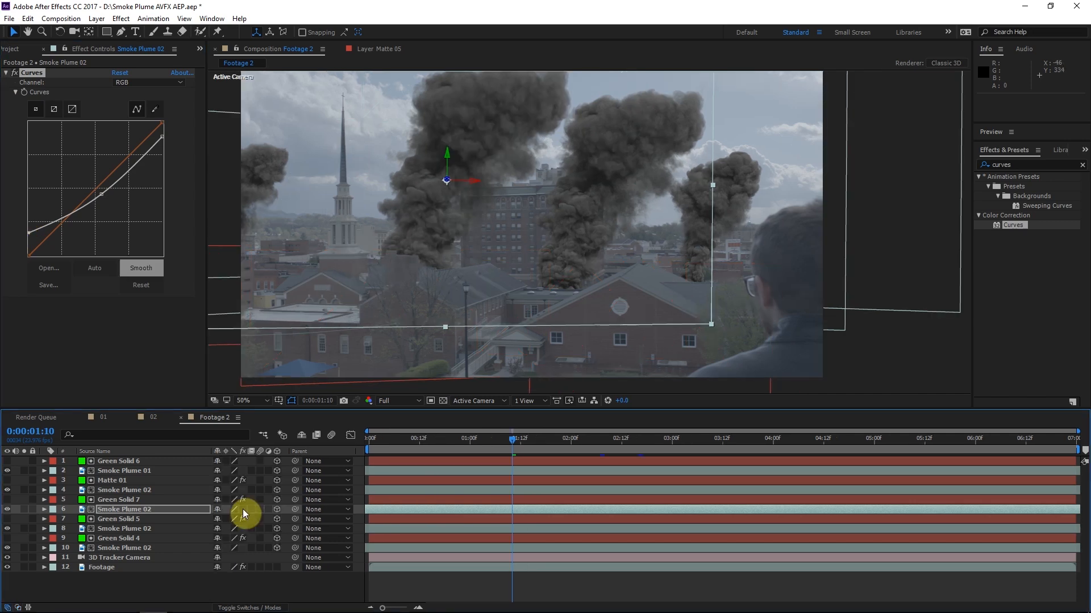
Paste the color-grading adjustment layer with Lumetri Color above all other layers in the Footage 2 composition
left_click(243, 509)
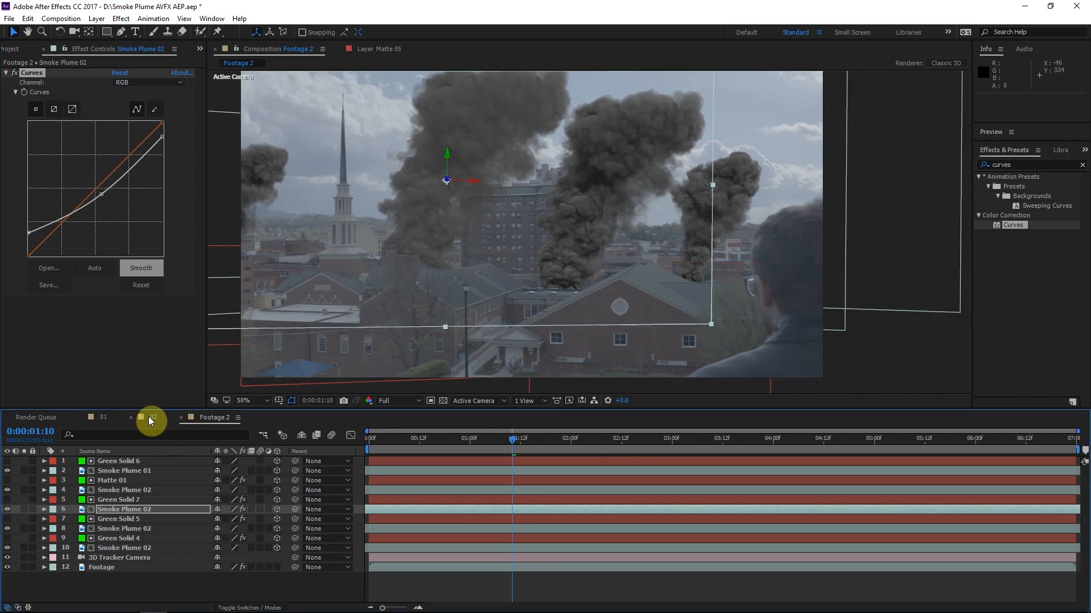
left_click(122, 461)
key("ctrl+v")
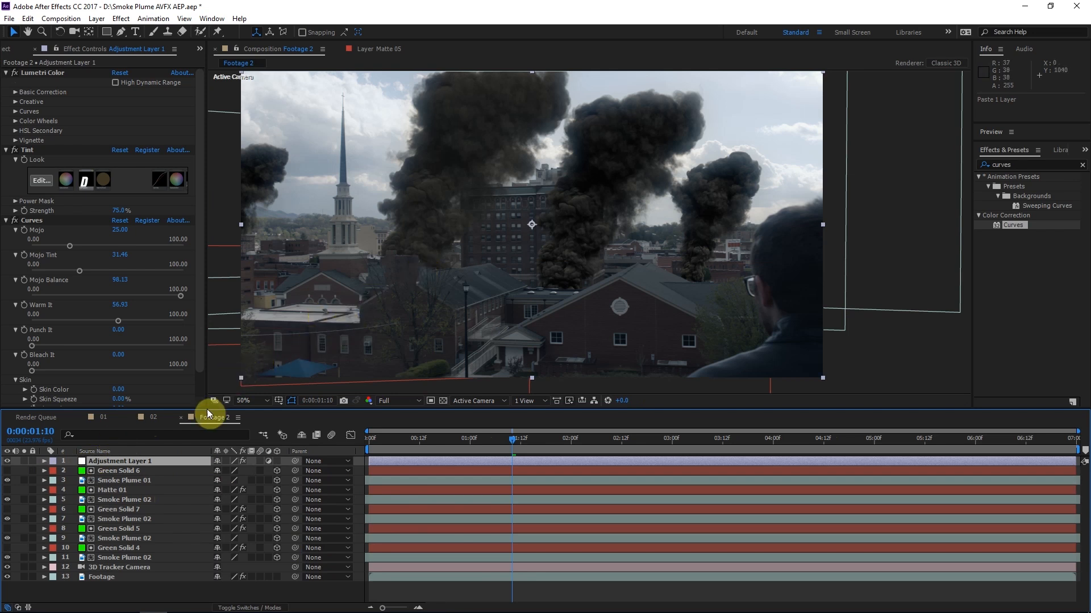
left_click_drag(454, 194, 432, 220)
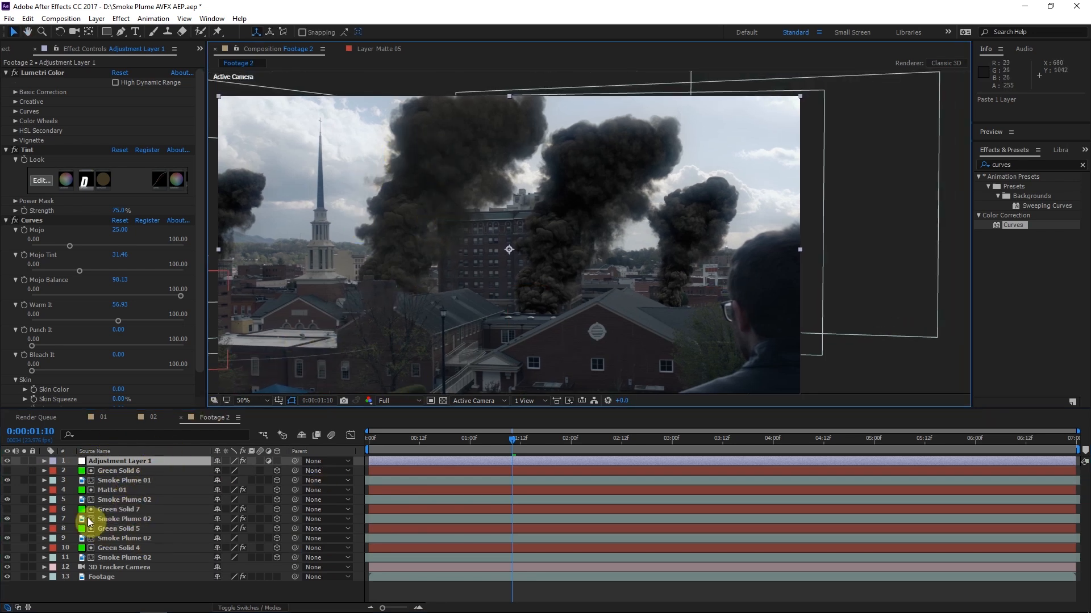
Copy the Curves effect from the adjusted Smoke Plume 02 layer and paste it onto the other four smoke plume layers
left_click(116, 519)
left_click(20, 75)
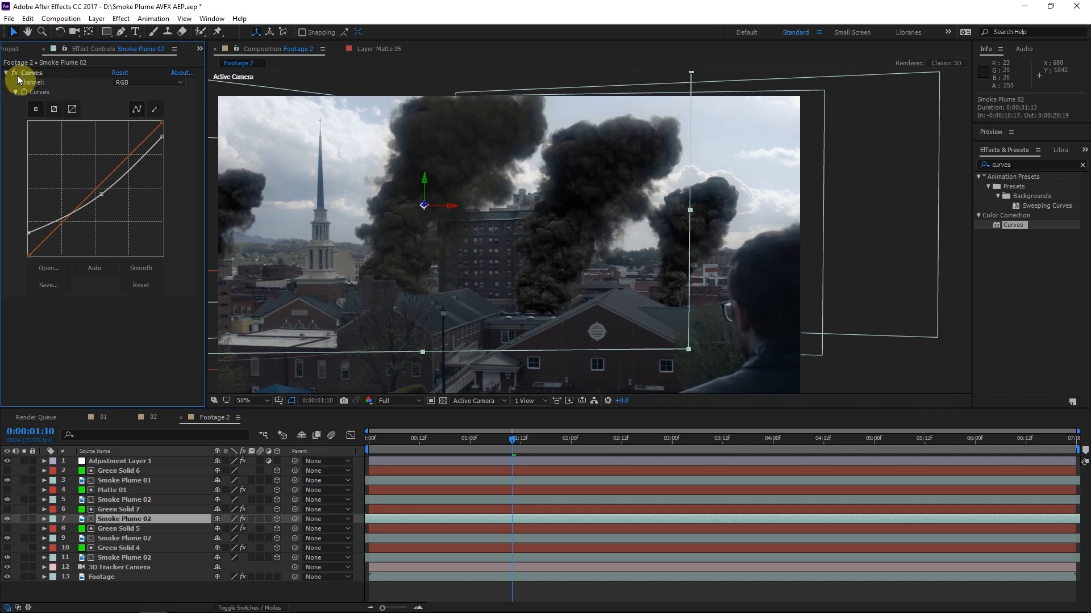
left_click(131, 519)
left_click(37, 75)
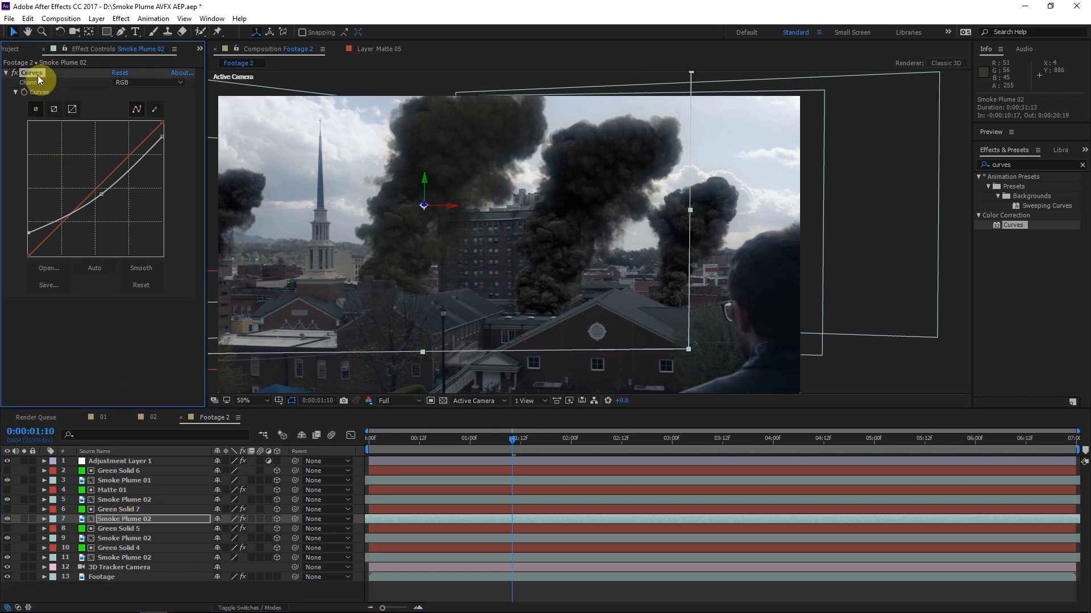
left_click(135, 500)
key("ctrl+v")
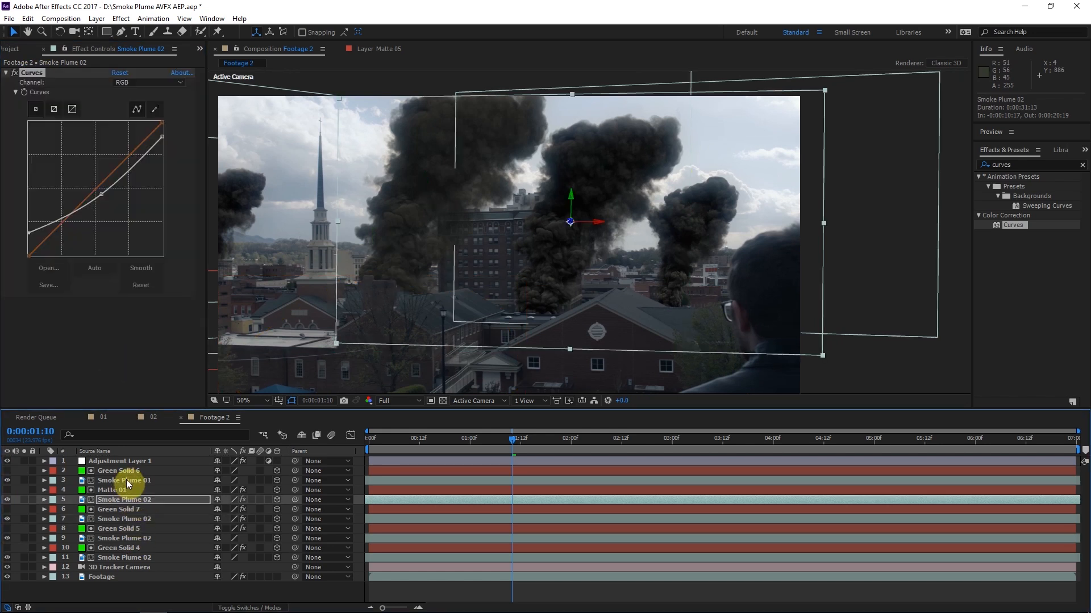
left_click(126, 479)
key("ctrl+v")
left_click(135, 557)
left_click(899, 439)
key("ctrl+v")
left_click(126, 538)
key("ctrl+v")
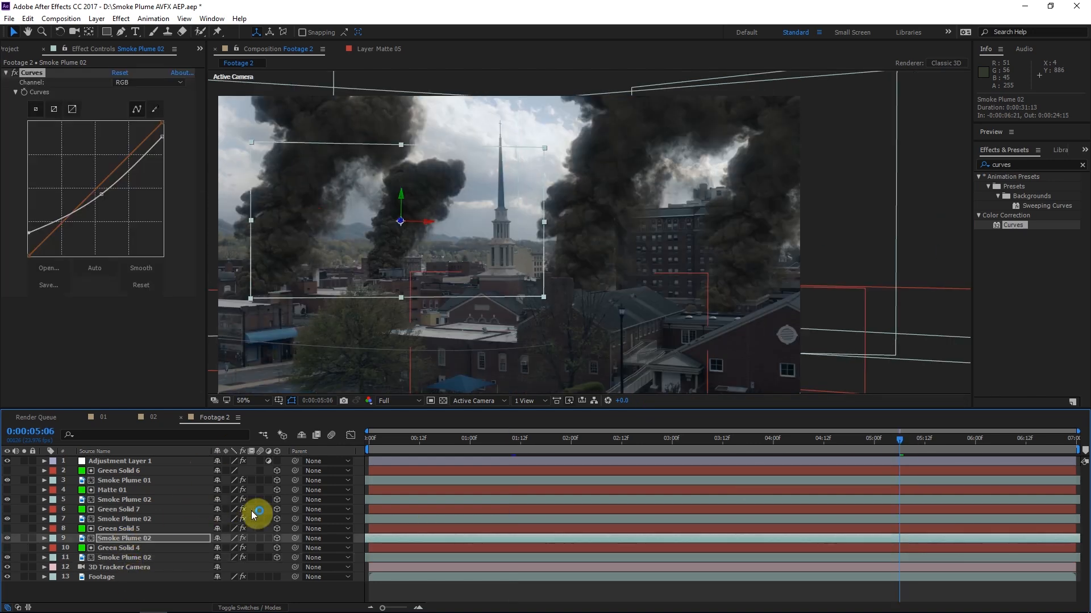
Raise the black point and midpoint of the RGB curve slightly on the lowest Smoke Plume 02 layer
left_click(136, 558)
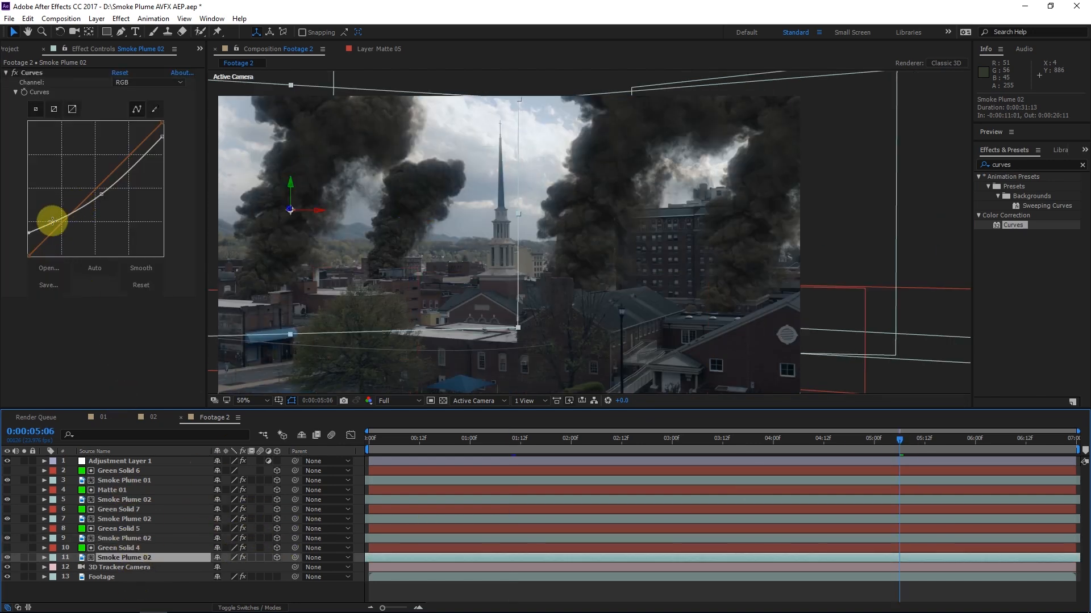
left_click_drag(50, 224, 28, 229)
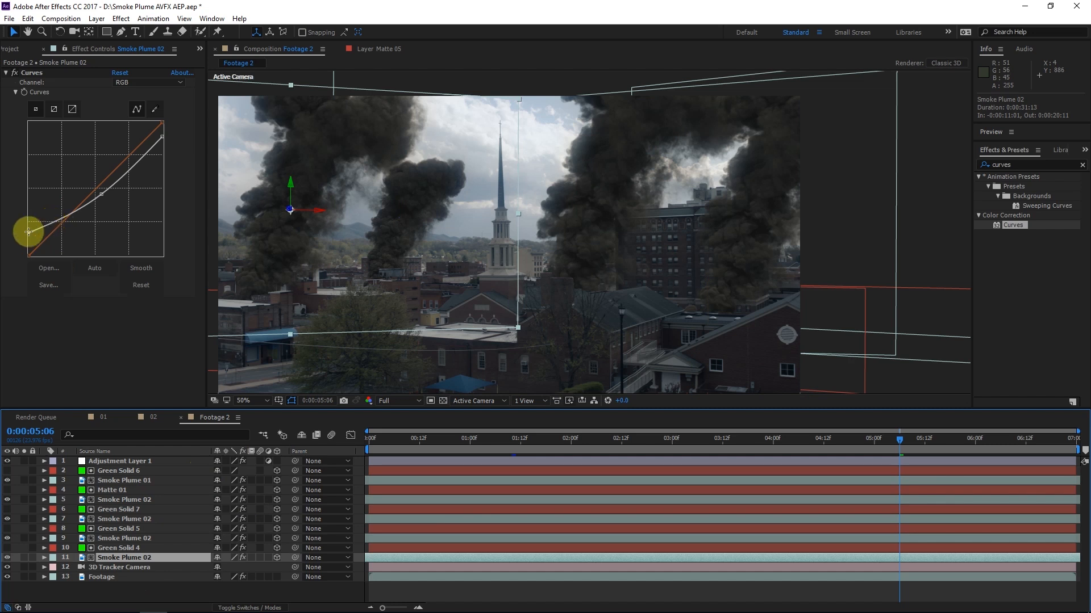
left_click(101, 192)
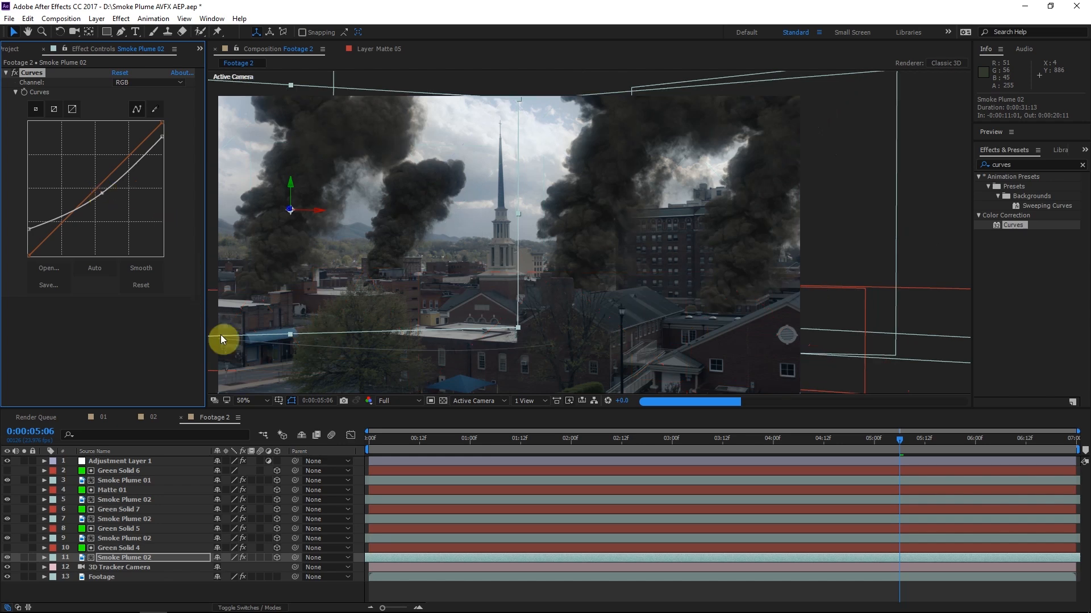
Keyframe a second Pen mask on Green Solid 6 tracing the man's head, with 12-pixel feather and -5-pixel expansion, then collapse the layer
left_click(8, 462)
left_click_drag(471, 457, 512, 458)
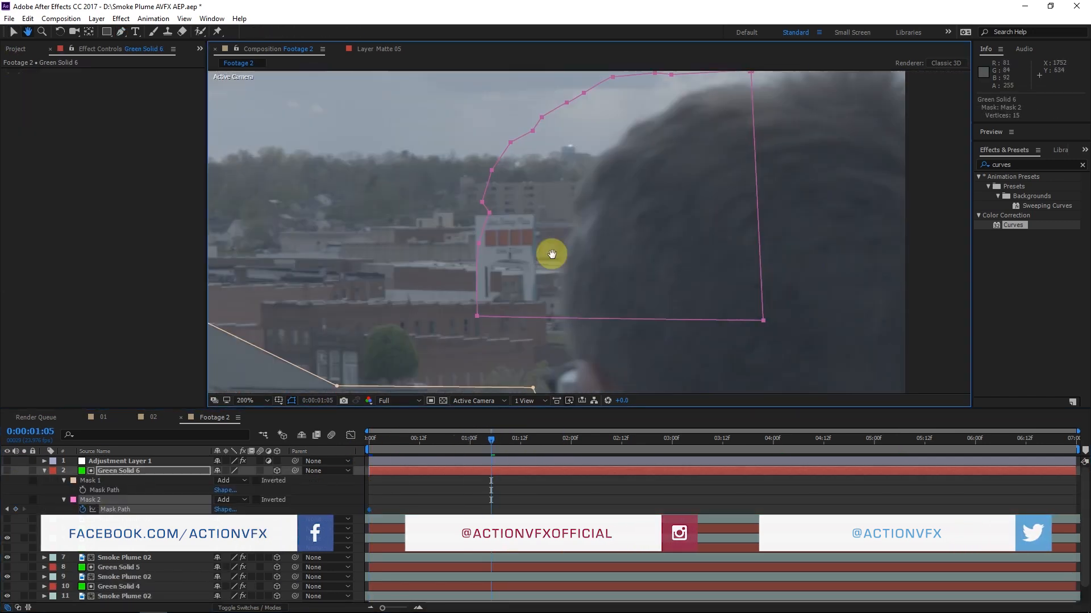
left_click(145, 514)
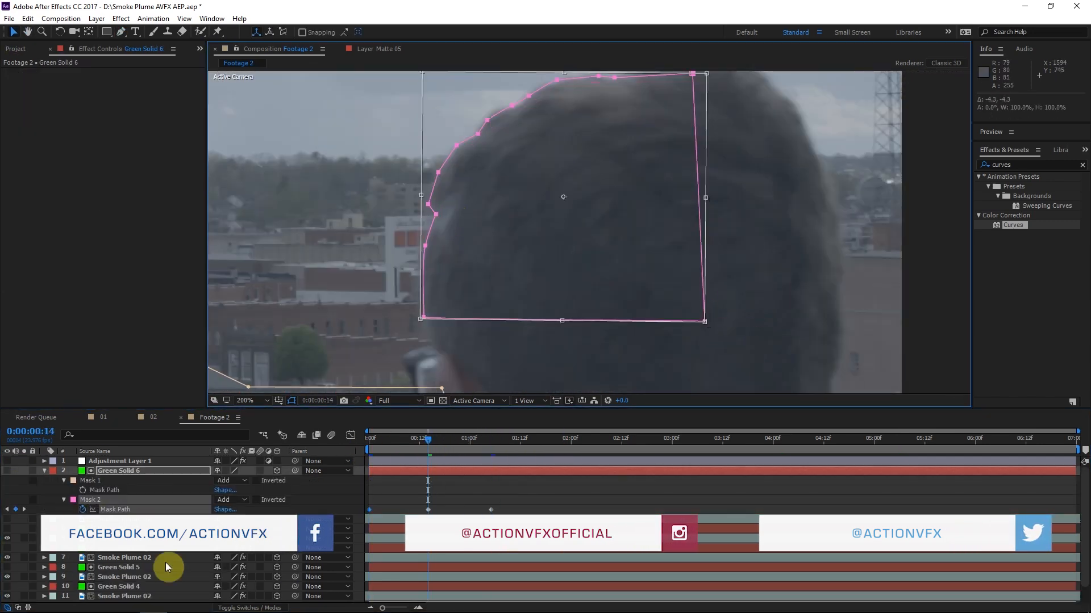
left_click(398, 444)
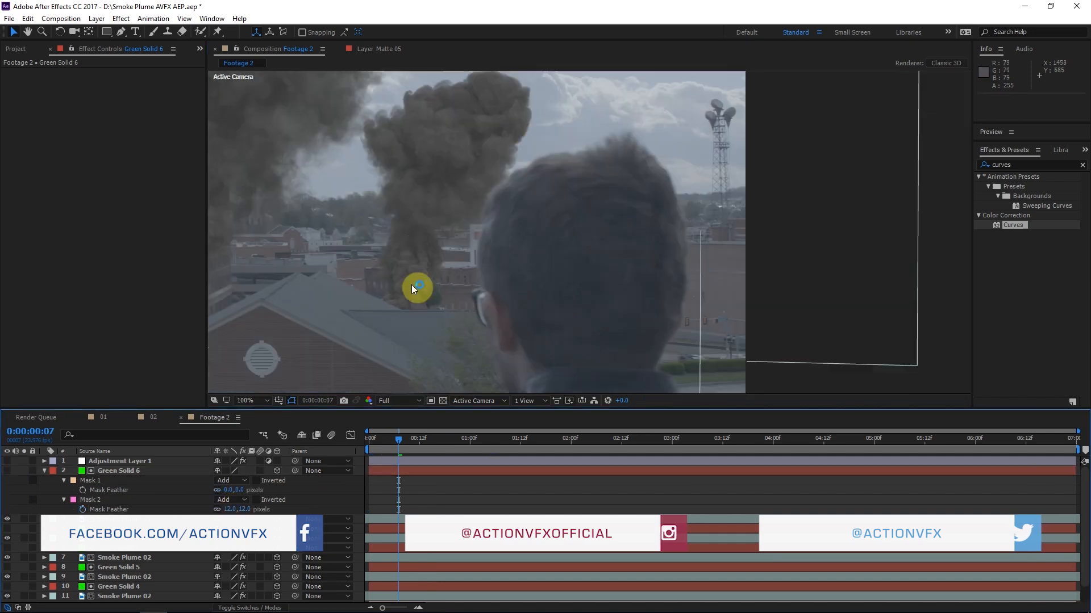
left_click_drag(398, 440, 608, 442)
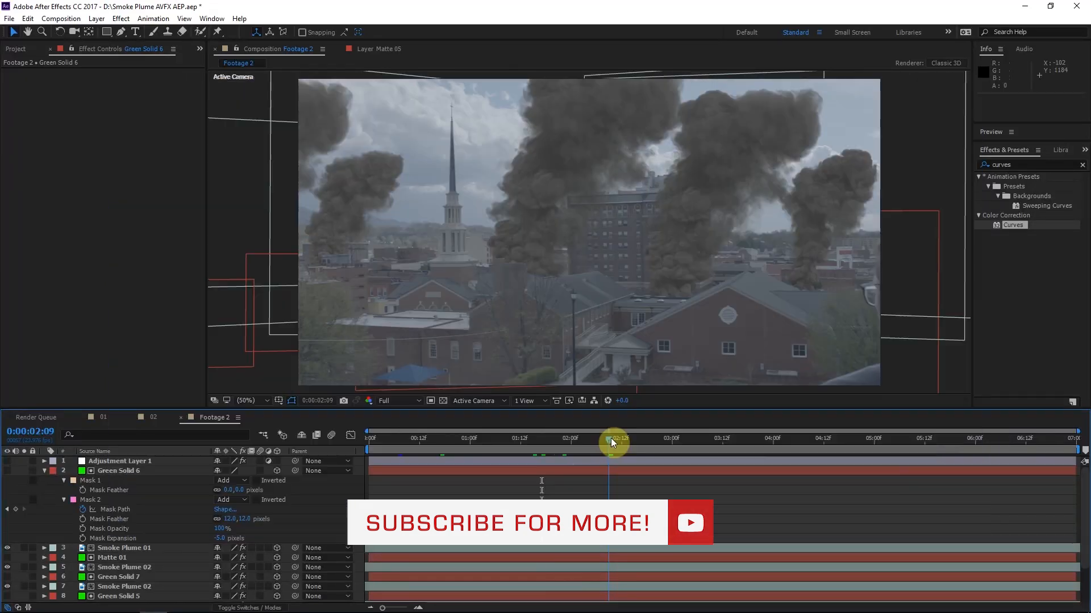
left_click_drag(611, 438, 686, 439)
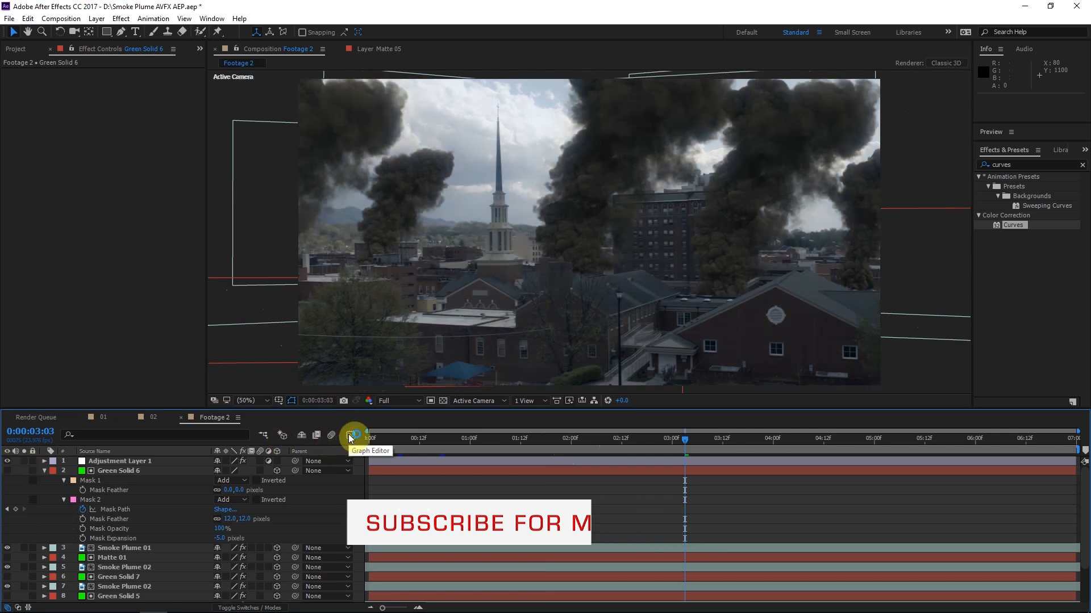
left_click(89, 500)
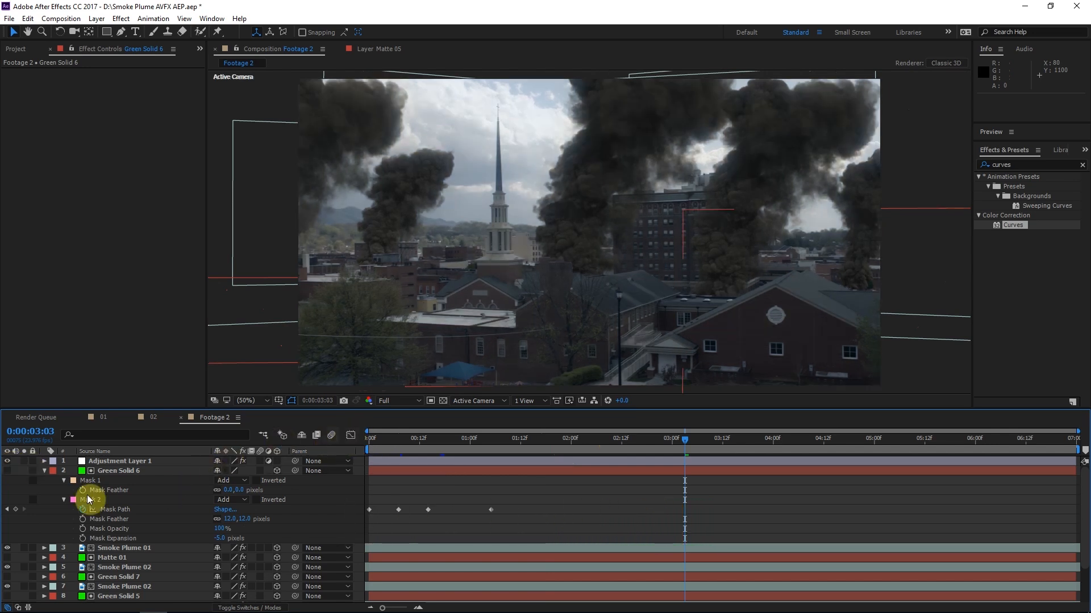
left_click(45, 472)
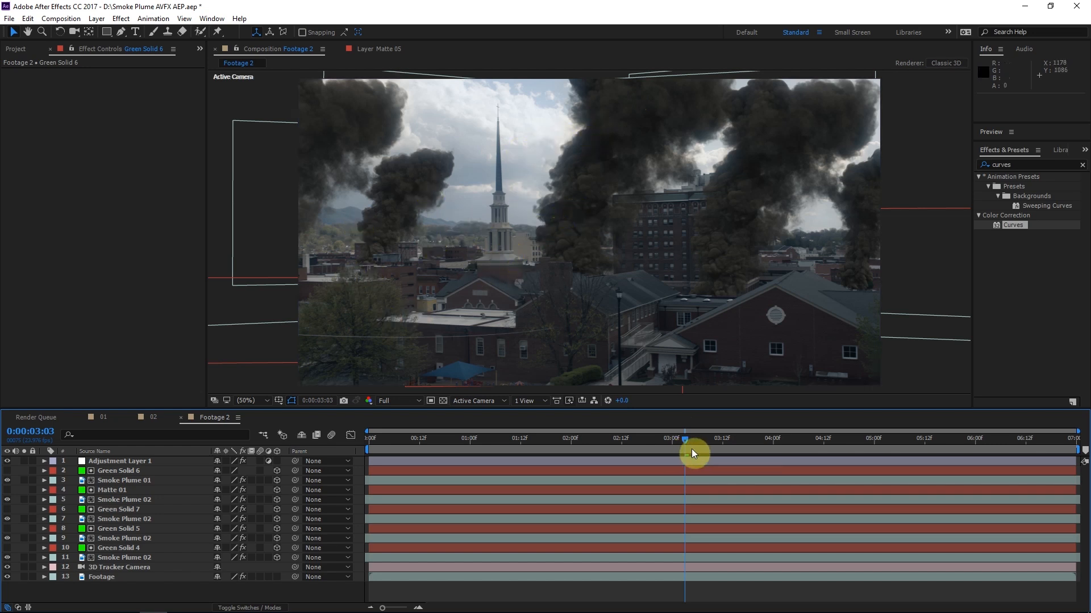
left_click(126, 549)
left_click(110, 575)
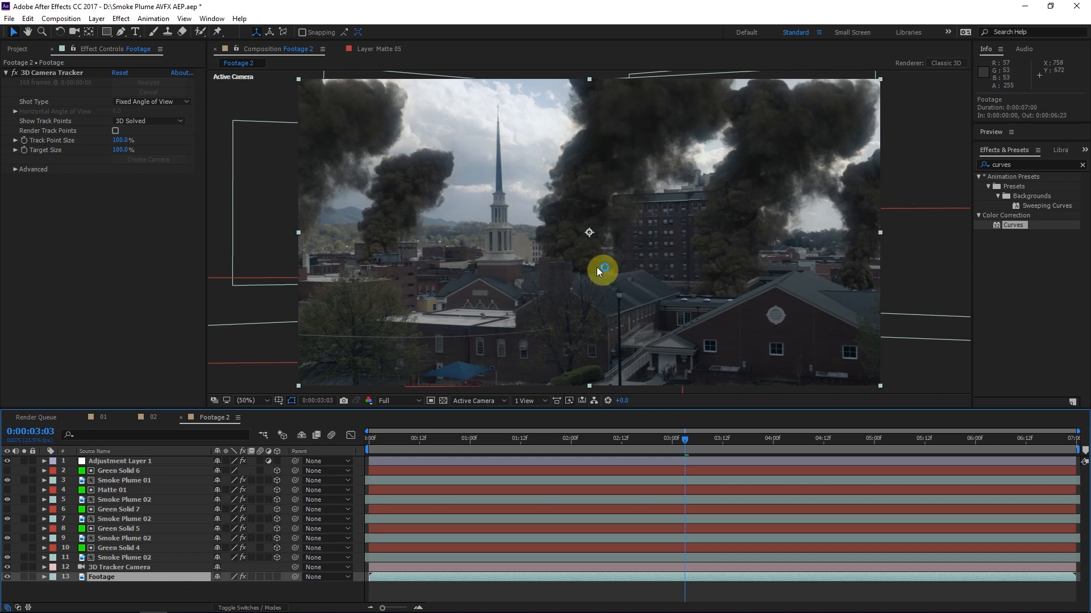
left_click(122, 499)
left_click(137, 518)
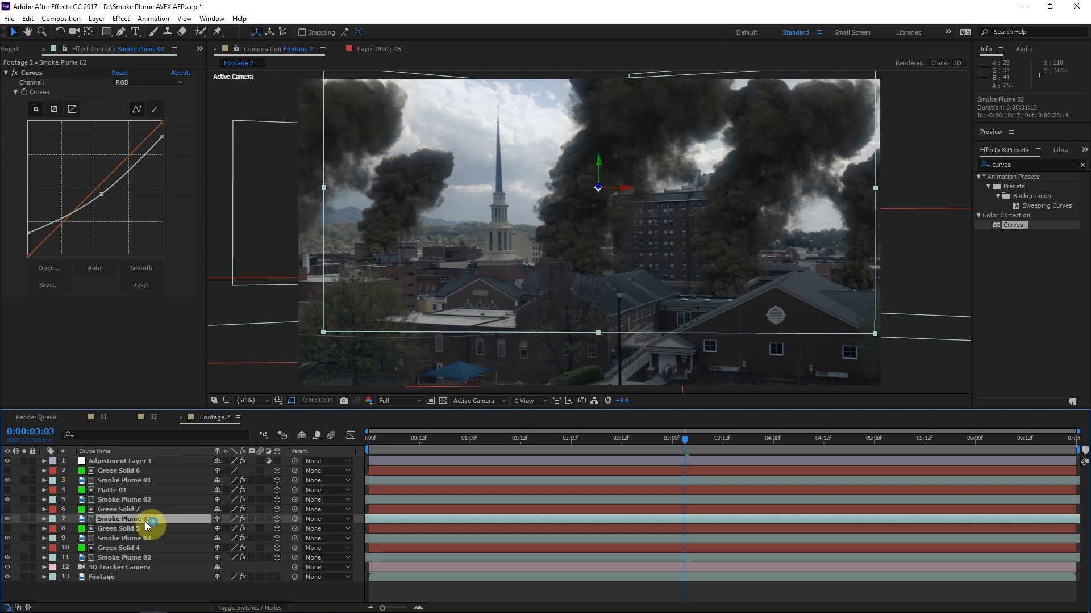
Create a royal blue solid above Green Solid 7
left_click(131, 509)
key("ctrl+shift+y")
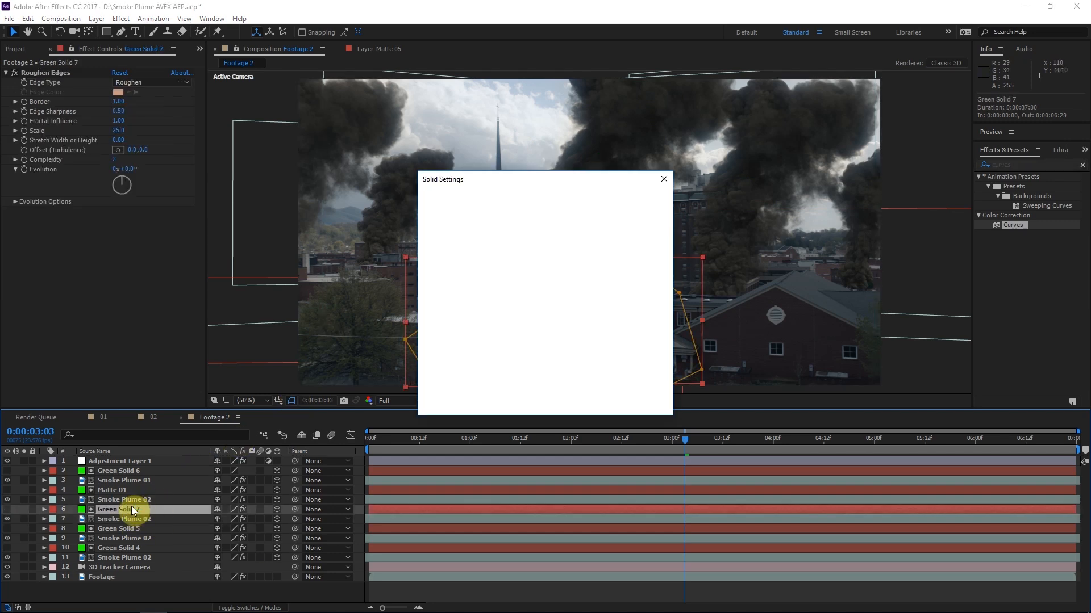
left_click(538, 372)
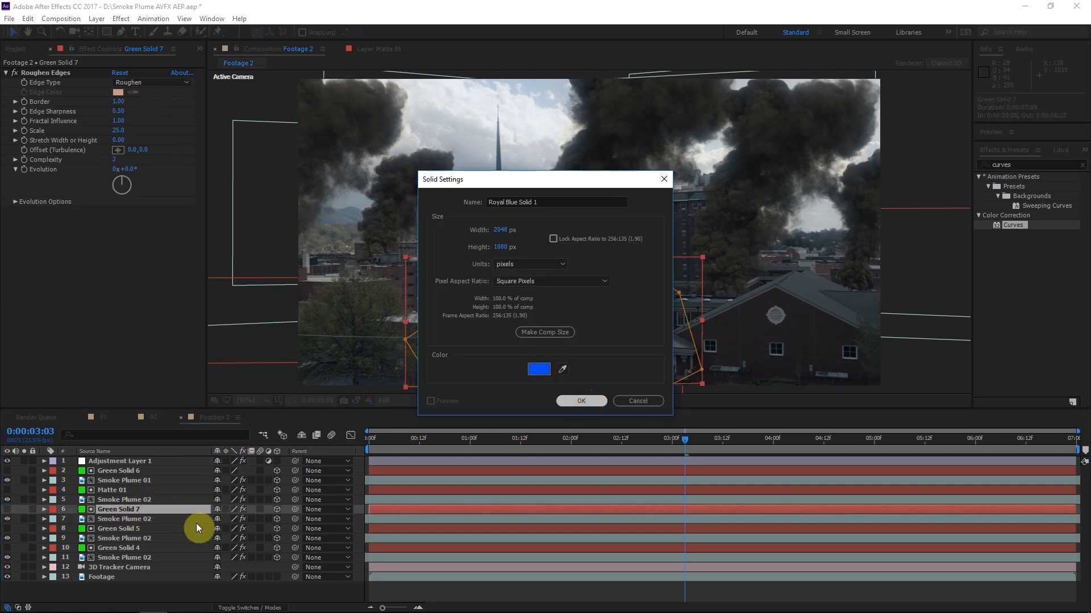
key("Return")
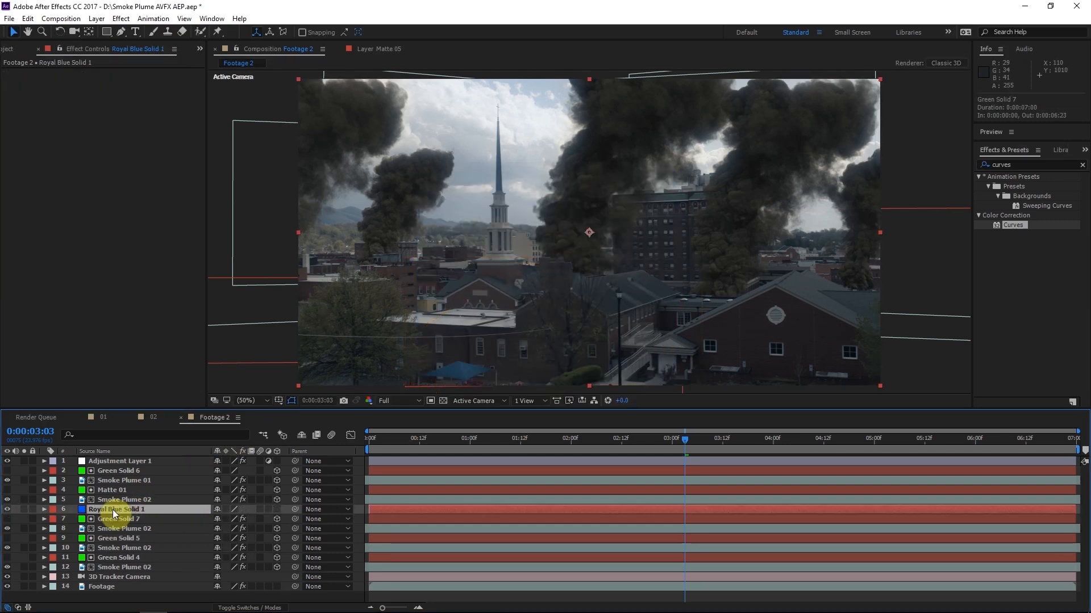
Rotate the blue solid in 3D to about 313.3° on Y and move it up over the smoke and church
left_click(59, 31)
left_click_drag(438, 195, 386, 188)
key("comma")
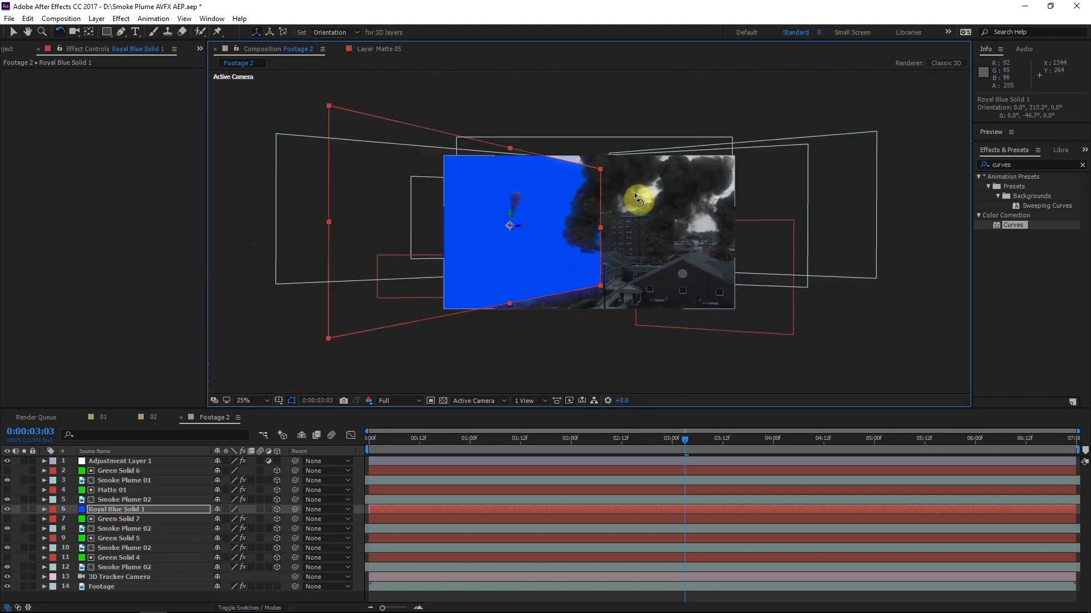
key("v")
left_click_drag(509, 215, 536, 214)
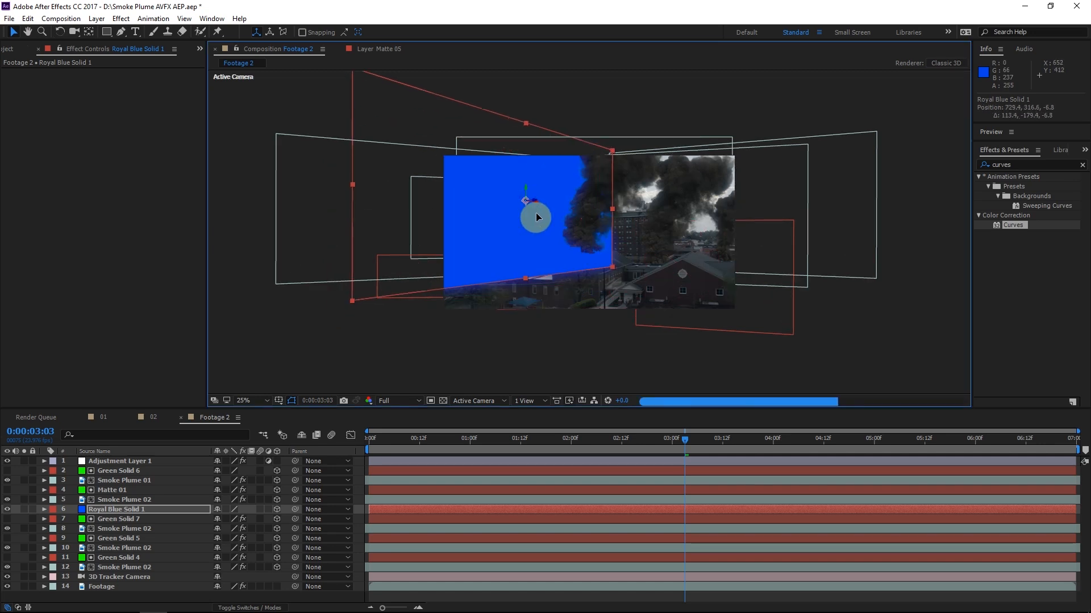
Scale the blue solid to about 115% and, with the adjustment layer hidden, tilt it to about 353.7° on Z
key("period")
left_click_drag(637, 301, 656, 317)
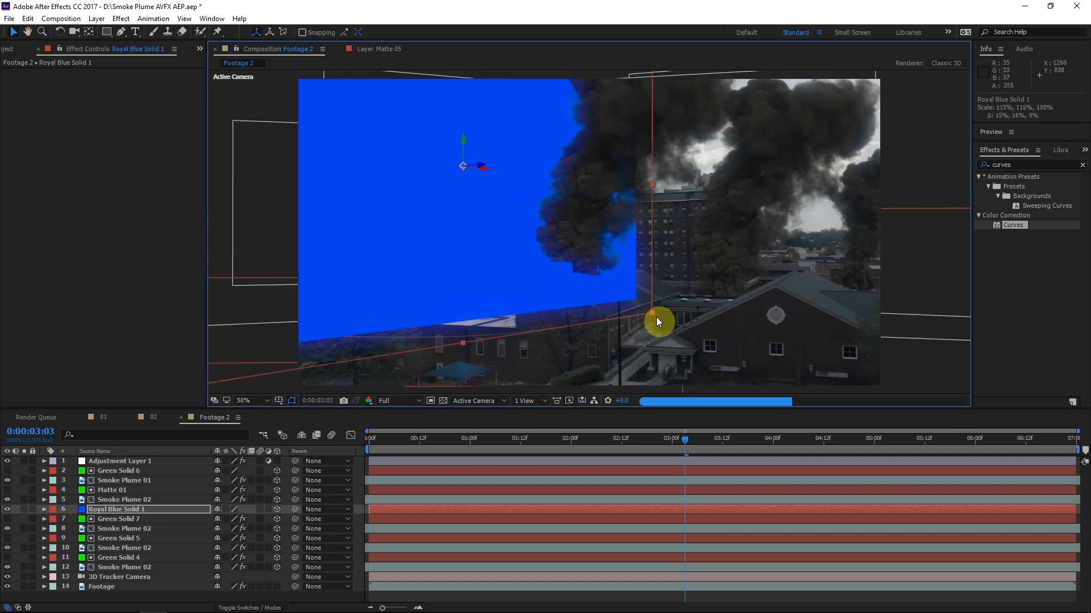
left_click(8, 462)
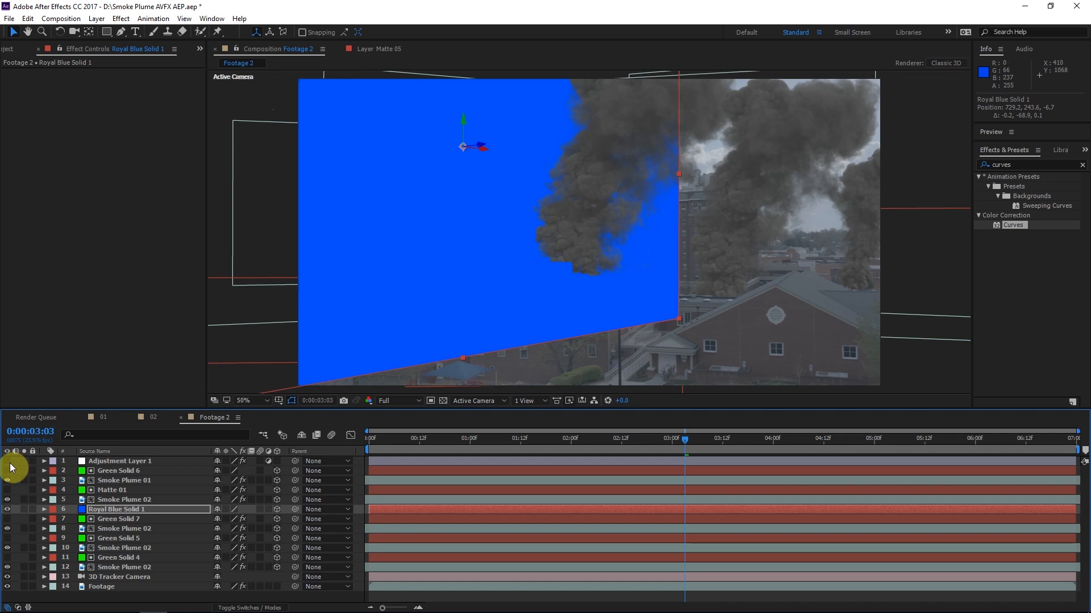
key("w")
left_click_drag(679, 311, 708, 279)
Apply Fractal Noise to the blue solid and turn off Uniform Scaling in its transform settings
left_click(1037, 166)
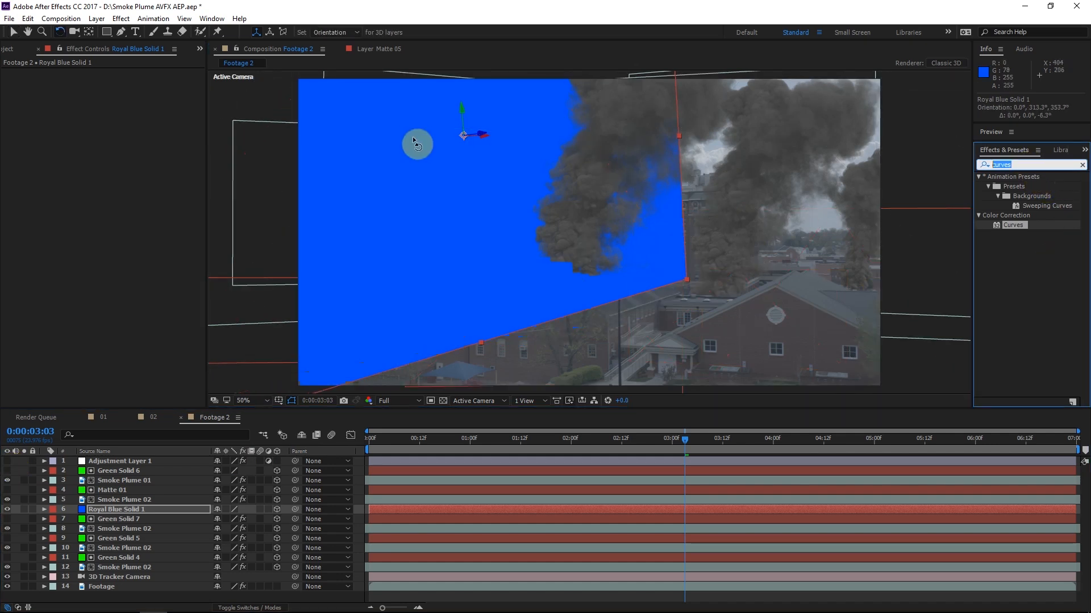
type("fract")
left_click_drag(1031, 245, 16, 145)
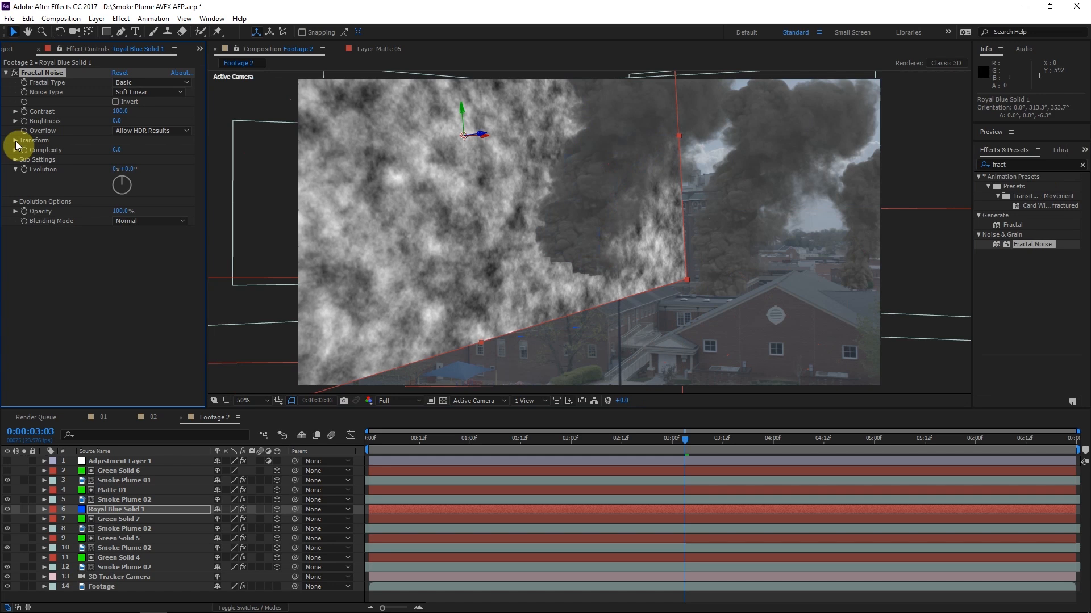
left_click(16, 141)
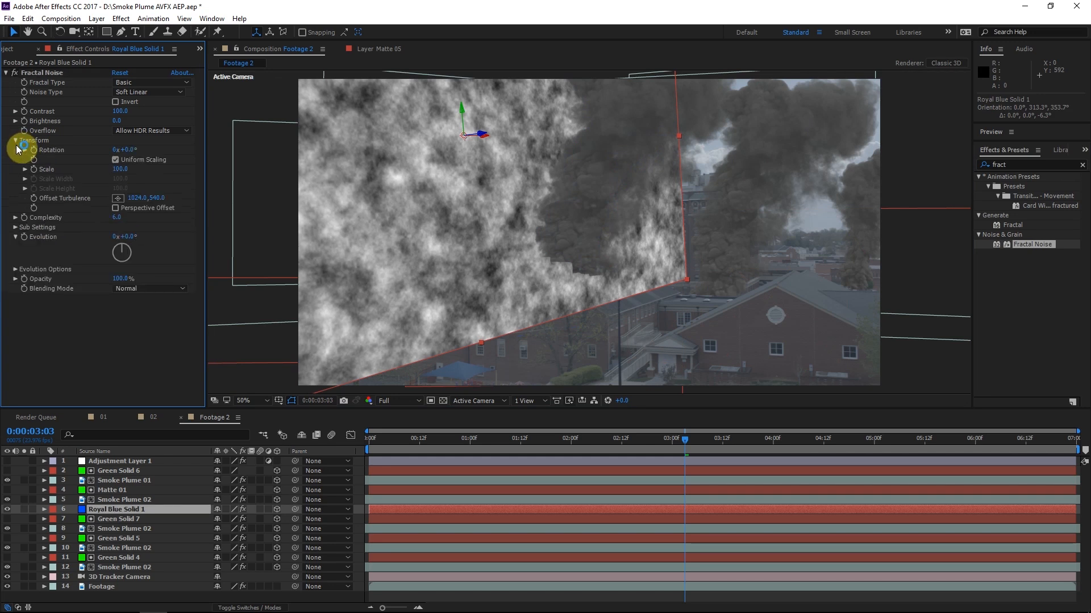
left_click(132, 158)
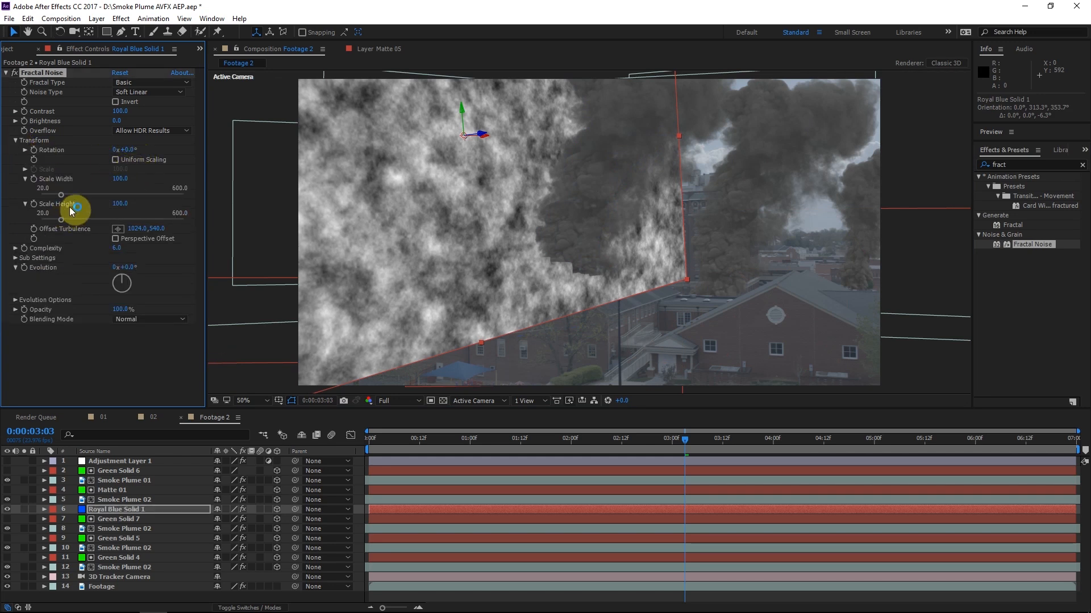
Stretch the solid's fractal noise to about 2363.6 scale width and 87 scale height, with complexity at 5.5
left_click_drag(62, 196, 199, 191)
left_click_drag(120, 179, 173, 175)
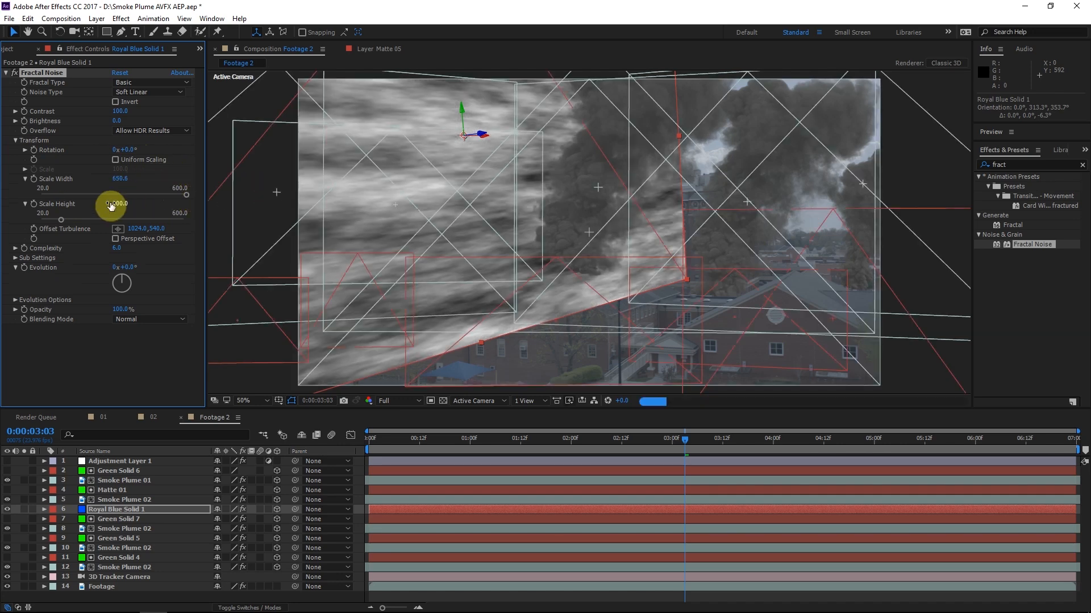
left_click_drag(120, 205, 250, 234)
left_click_drag(529, 260, 543, 326)
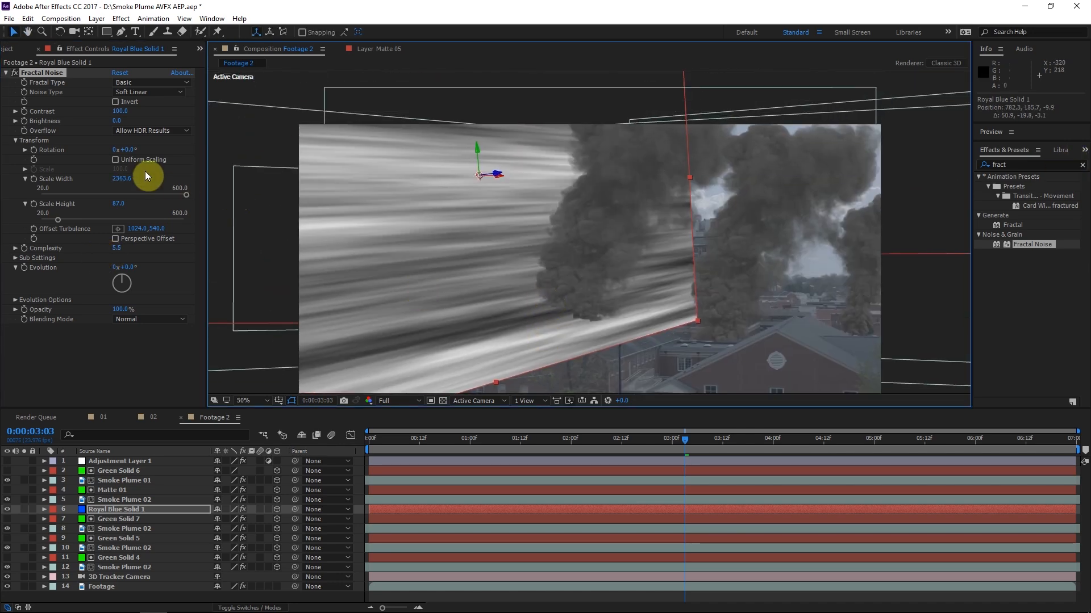
Set the noise brightness to -25 and shift its Offset Turbulence to about 1024, 937
left_click(117, 122)
type("-2")
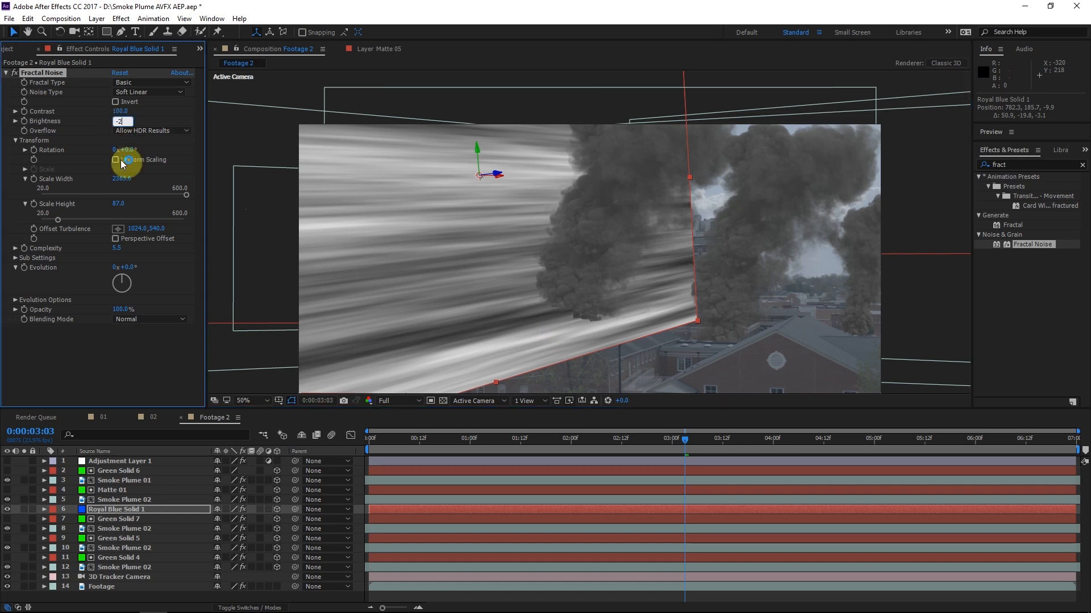
key("Return")
left_click_drag(155, 228, 381, 245)
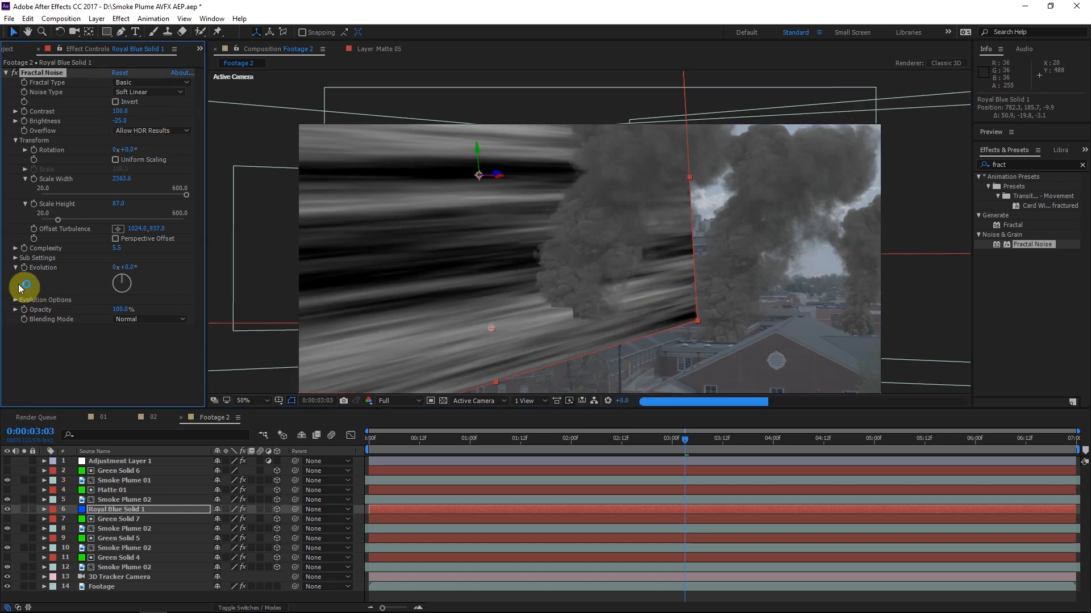
Animate the noise's Evolution with the expression time*60
left_click(52, 282)
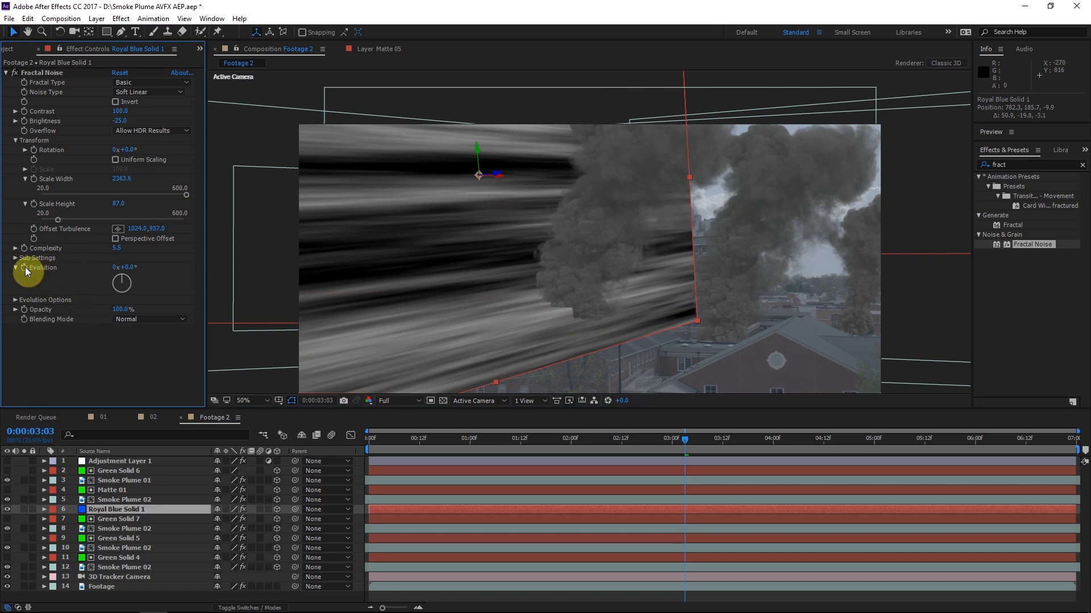
left_click(25, 267, "alt")
type("time*60")
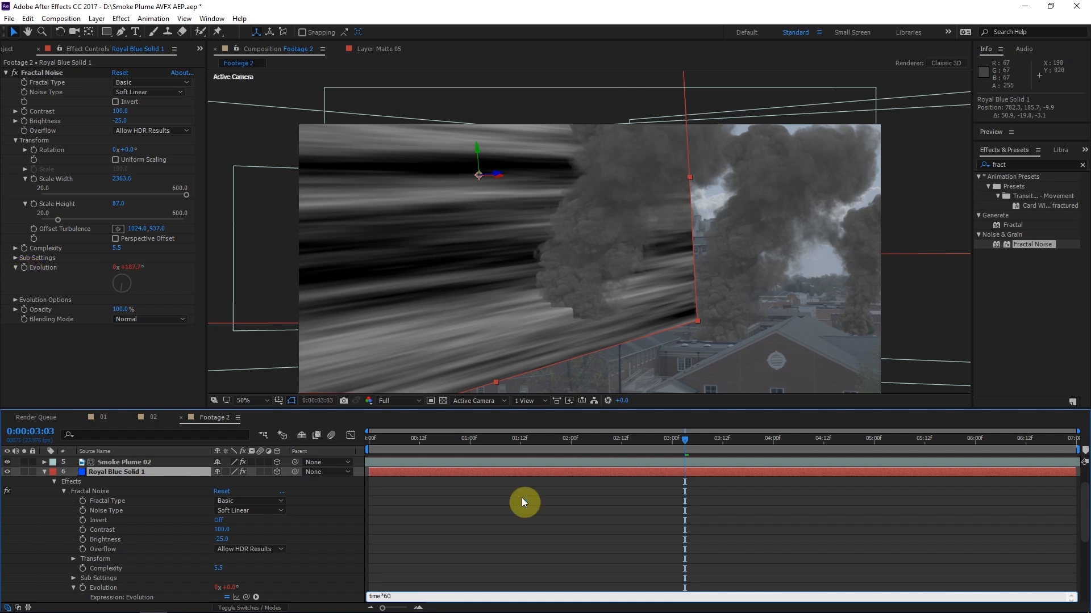
left_click(522, 497)
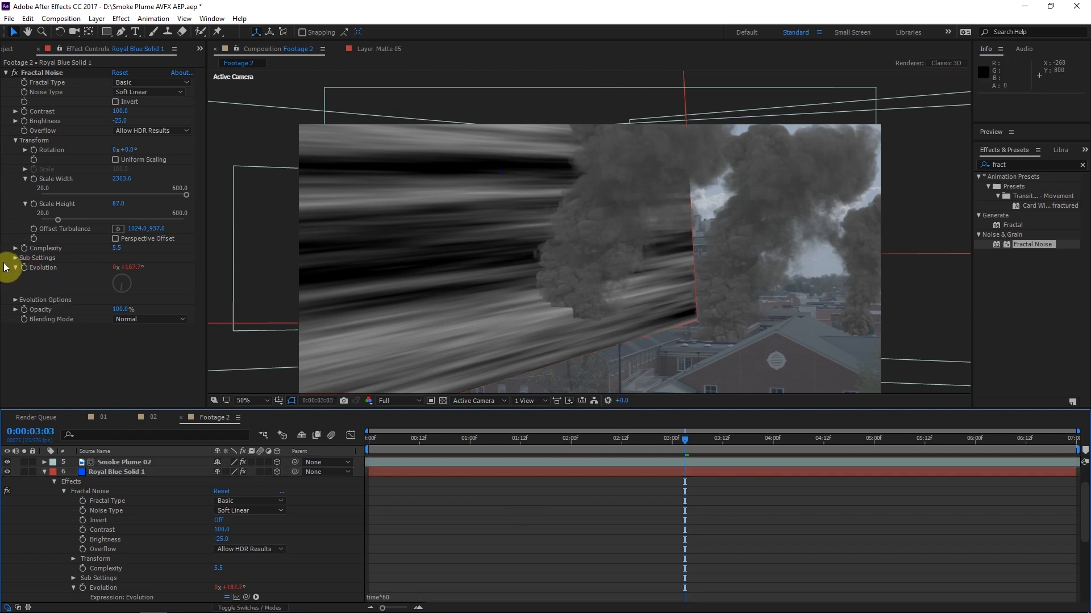
left_click(67, 226)
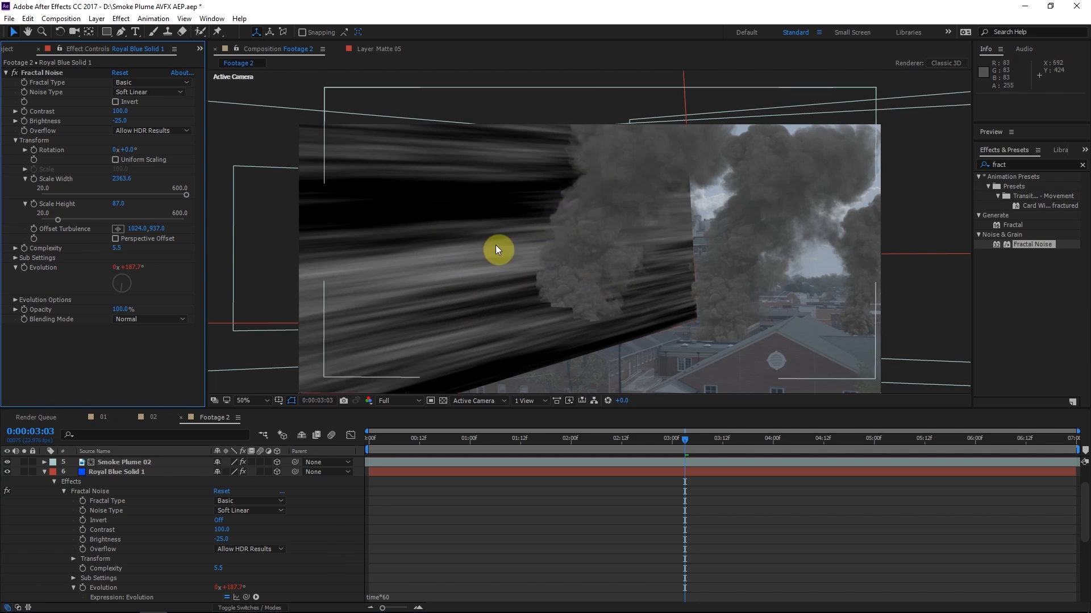
Keyframe Offset Turbulence at the first frame and move it to about 1105.7, 583 at 0:00:06:23
left_click(370, 438)
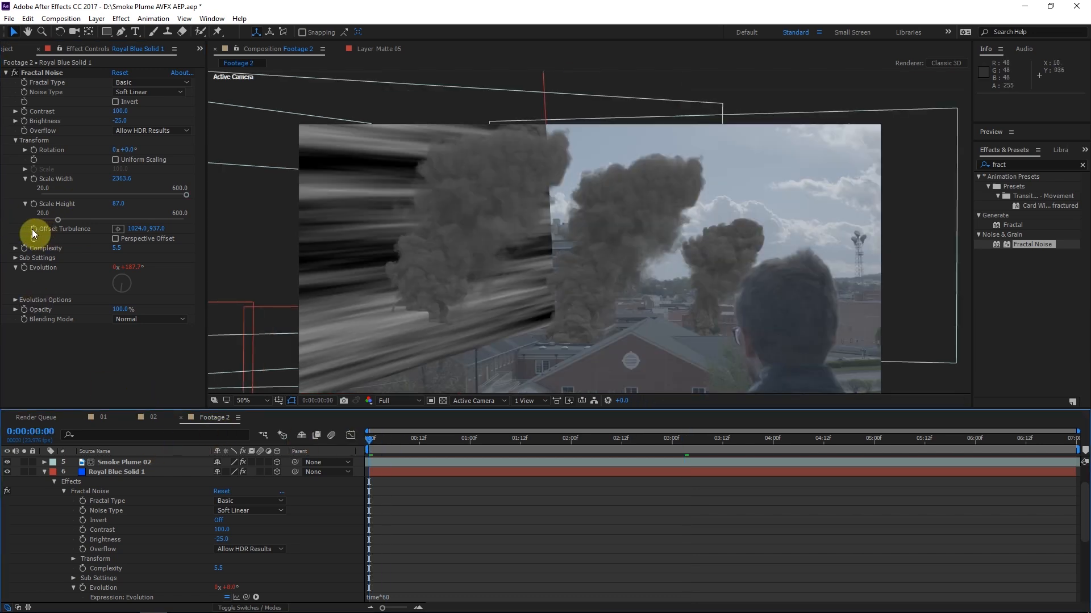
left_click(34, 228)
left_click_drag(962, 438, 1072, 439)
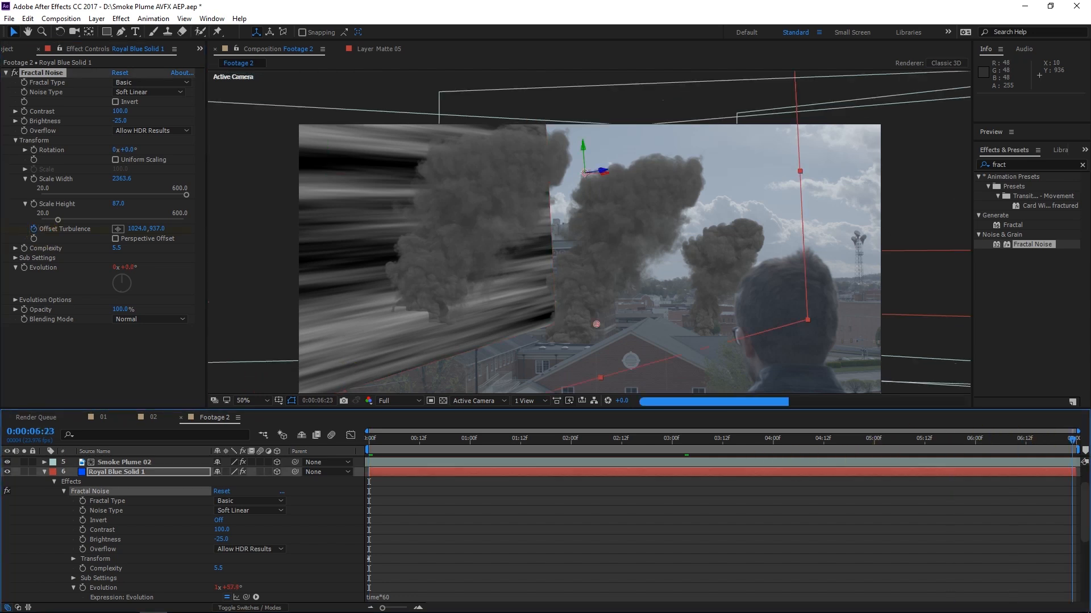
scroll(625, 281, "down", 2)
left_click_drag(625, 279, 632, 210)
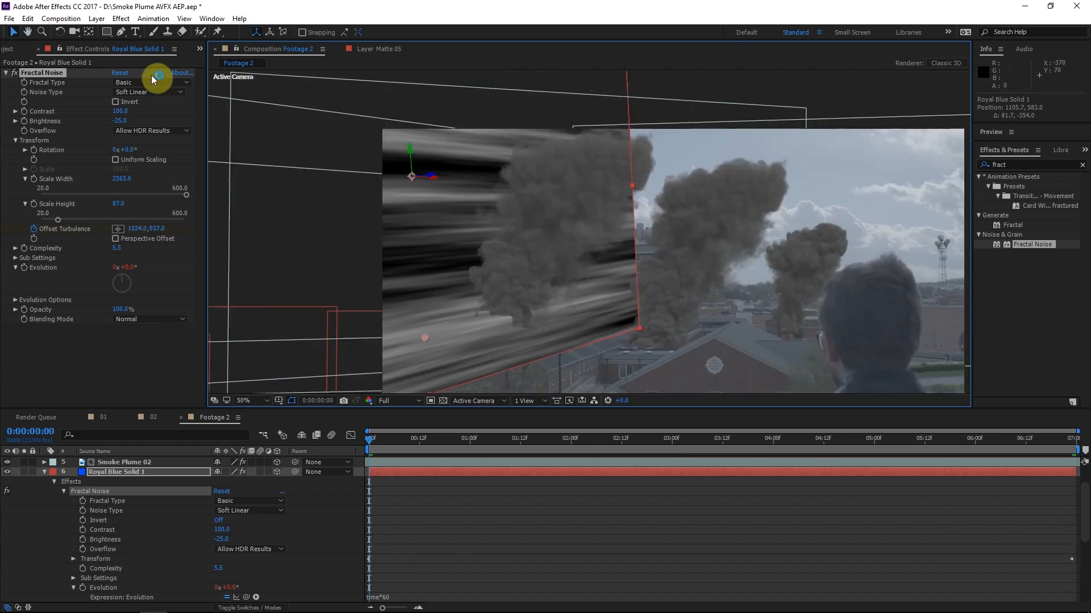
At 0:00:03:14, draw a seven-point Pen mask on the blue solid, following the central smoke plume's edge and the rooftops below
left_click(120, 32)
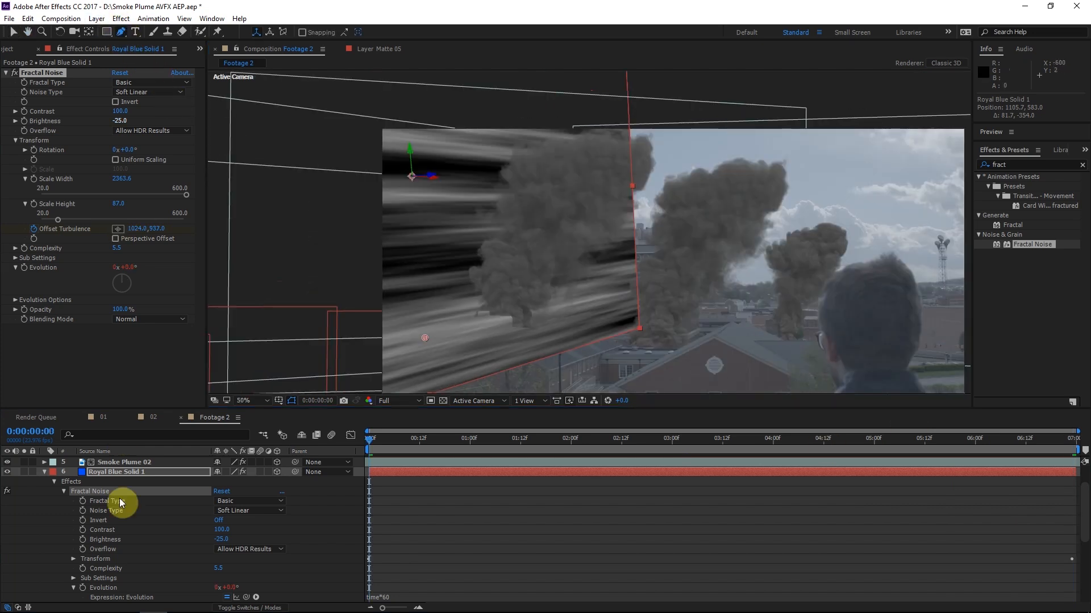
key("u")
left_click(733, 444)
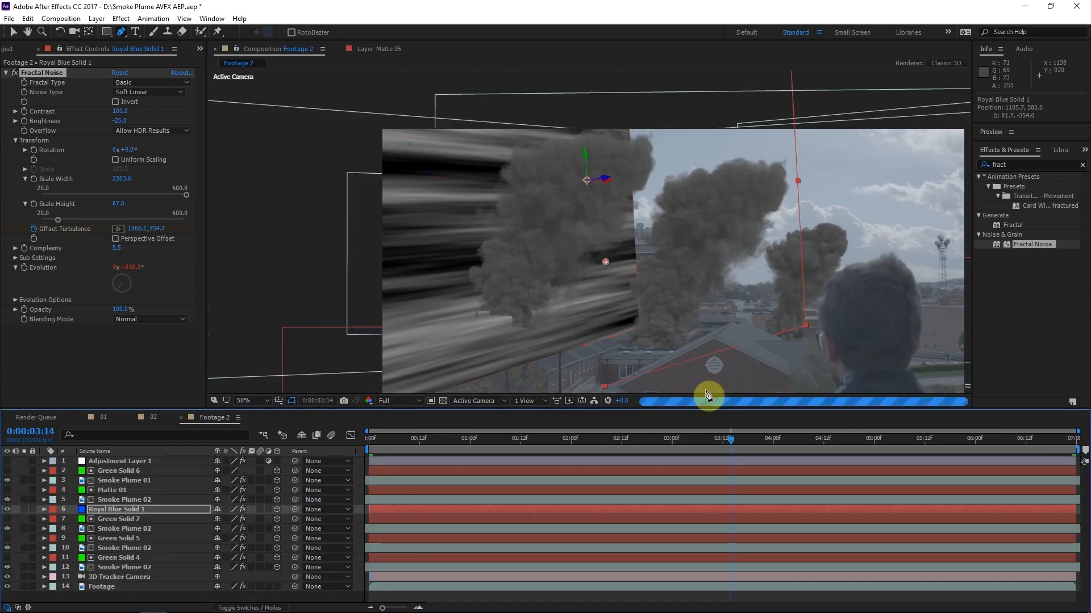
left_click(727, 131)
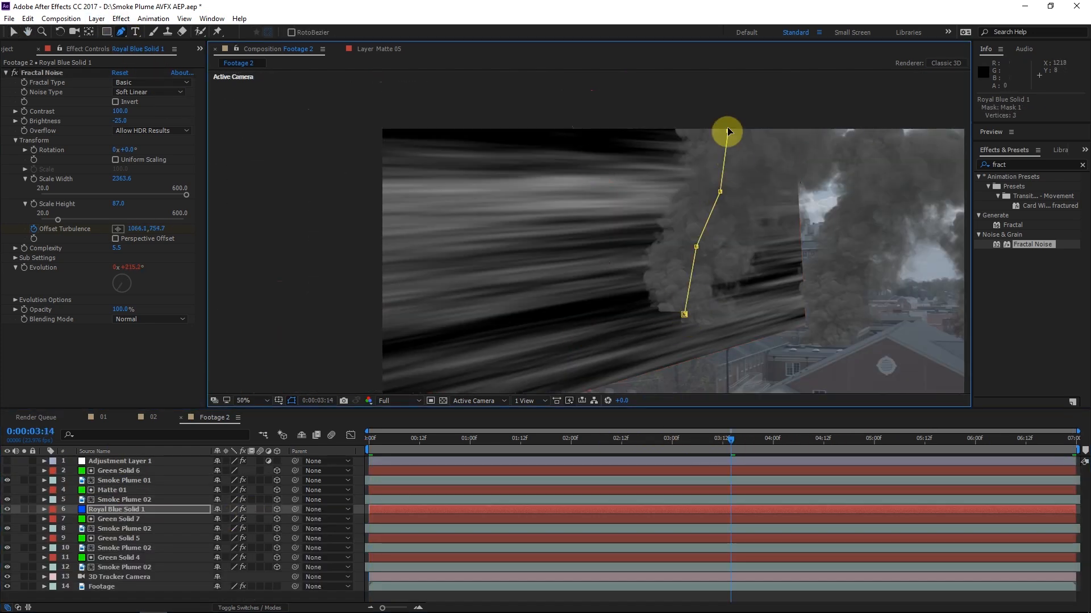
left_click(711, 102)
scroll(358, 138, "down", 2)
left_click(421, 168)
left_click(446, 334)
left_click(638, 273)
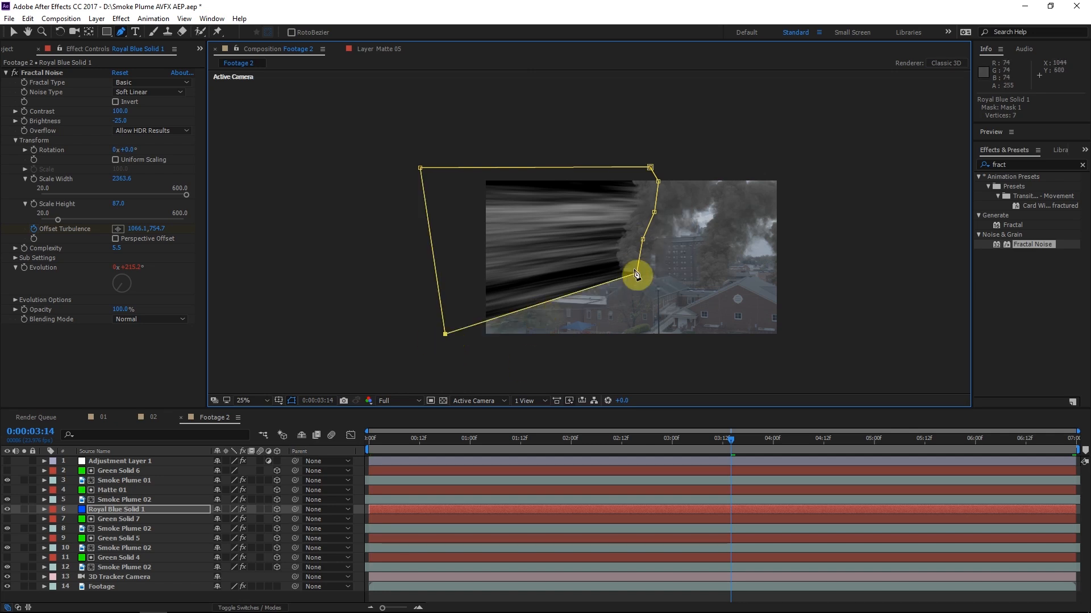
Feather the blue solid's mask by 89 pixels and set the Fractal Noise blending mode to None
scroll(637, 280, "up", 2)
key("f")
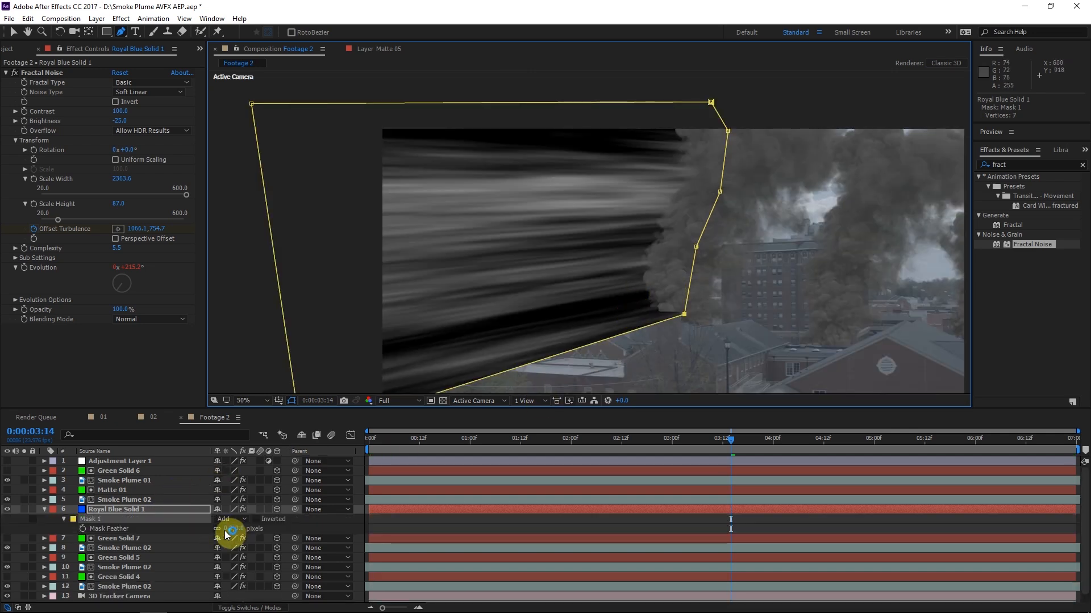
mouse_move(236, 528)
left_mouse_down()
mouse_move(281, 526)
mouse_move(250, 529)
left_mouse_up()
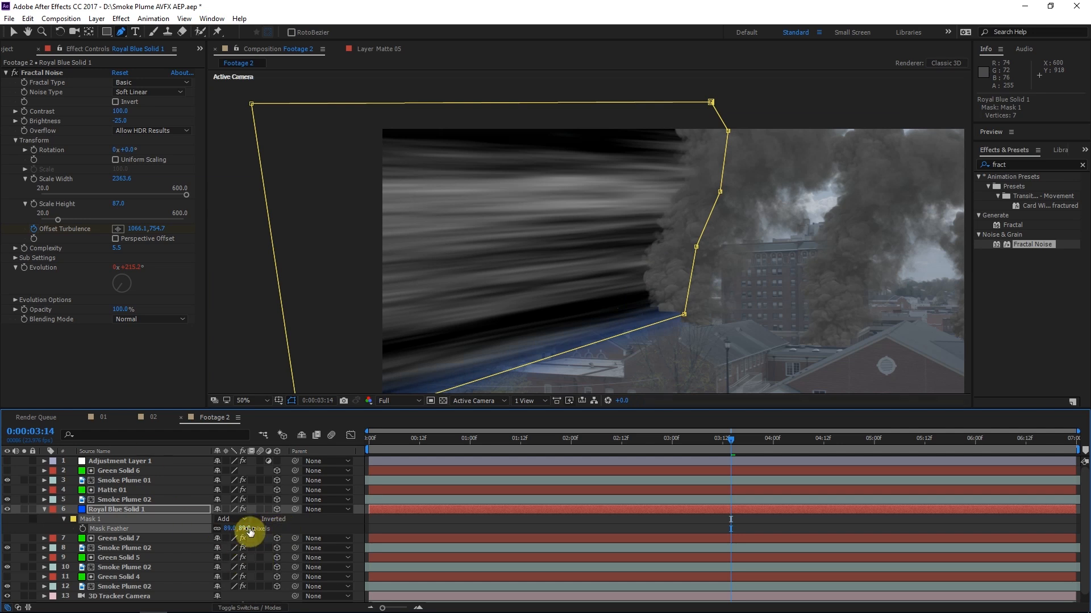
left_click(132, 320)
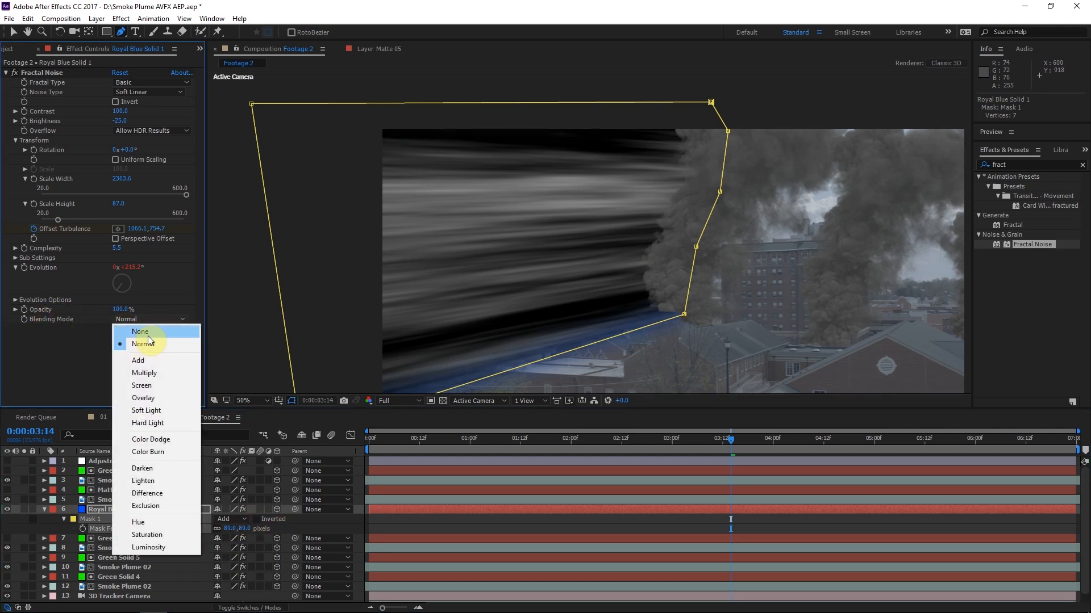
left_click(145, 334)
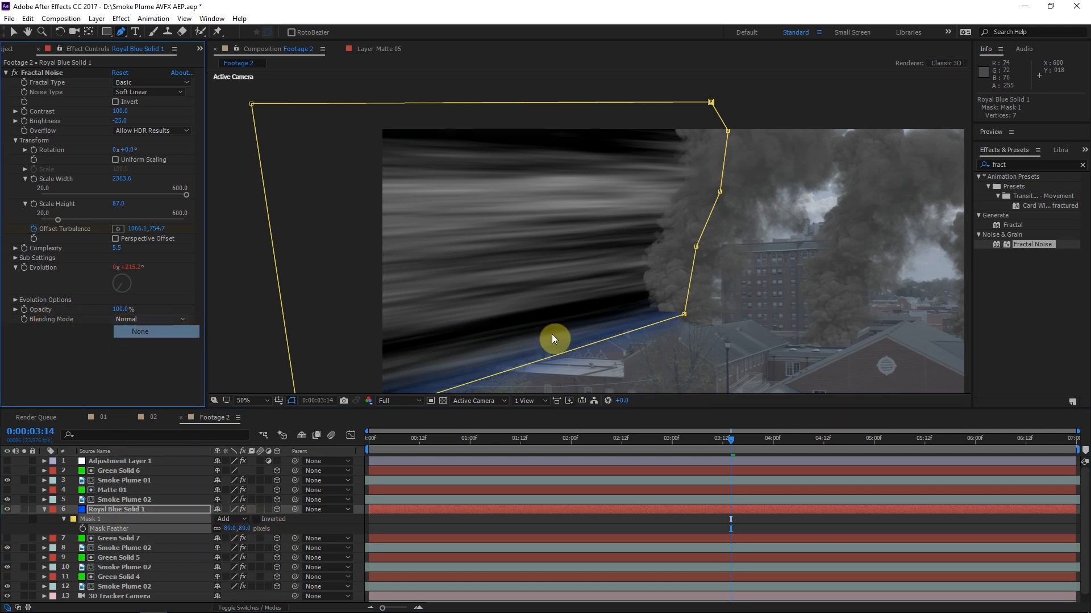
Set the blue solid layer's blending mode to Overlay and toggle its visibility to check the effect
left_click(324, 524)
key("u")
left_click(237, 608)
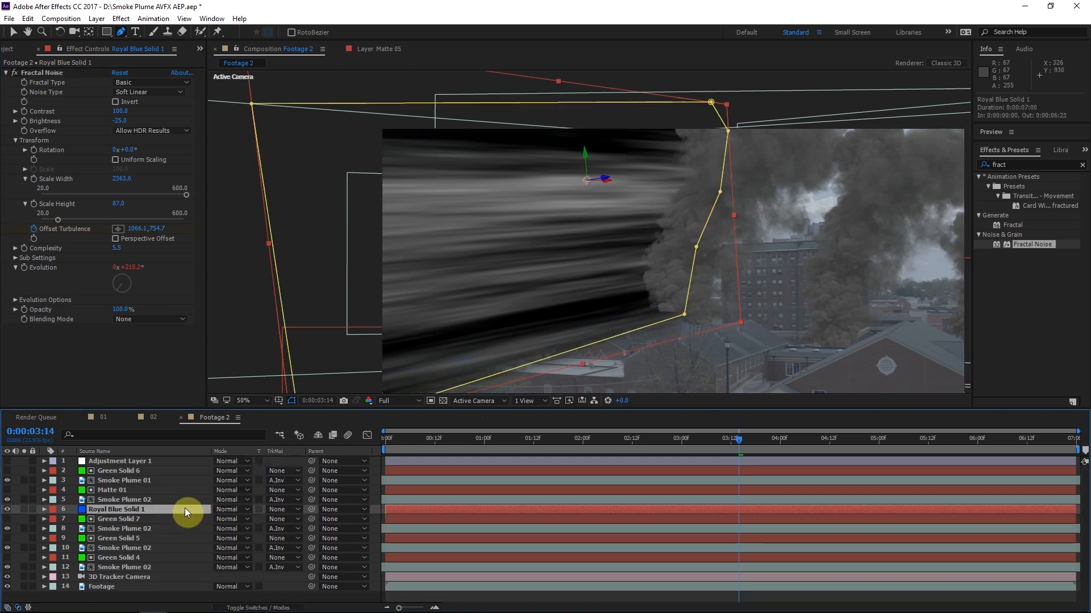
left_click(223, 513)
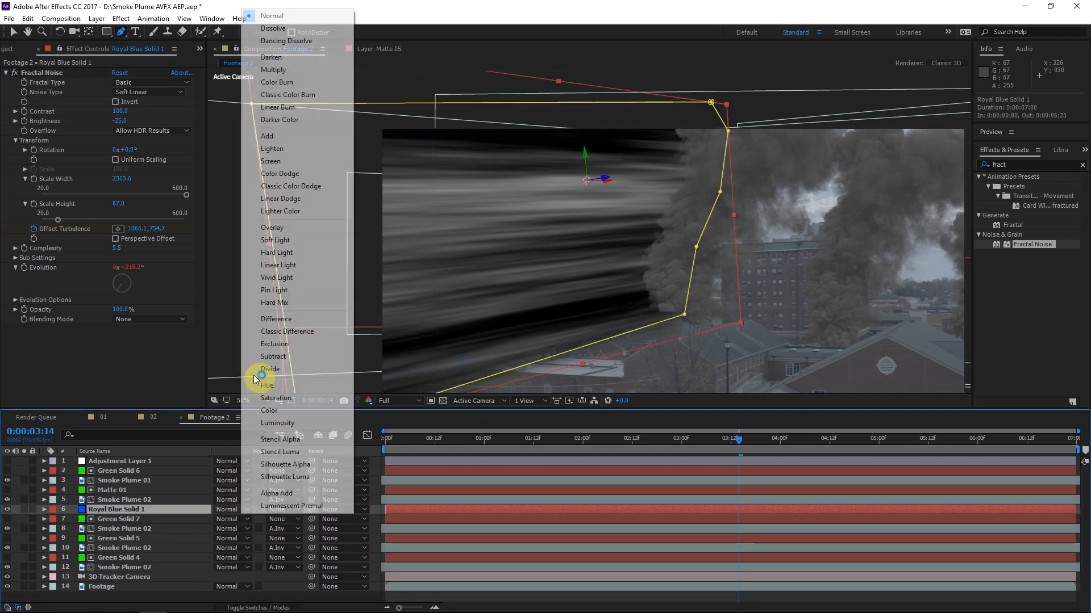
left_click(281, 228)
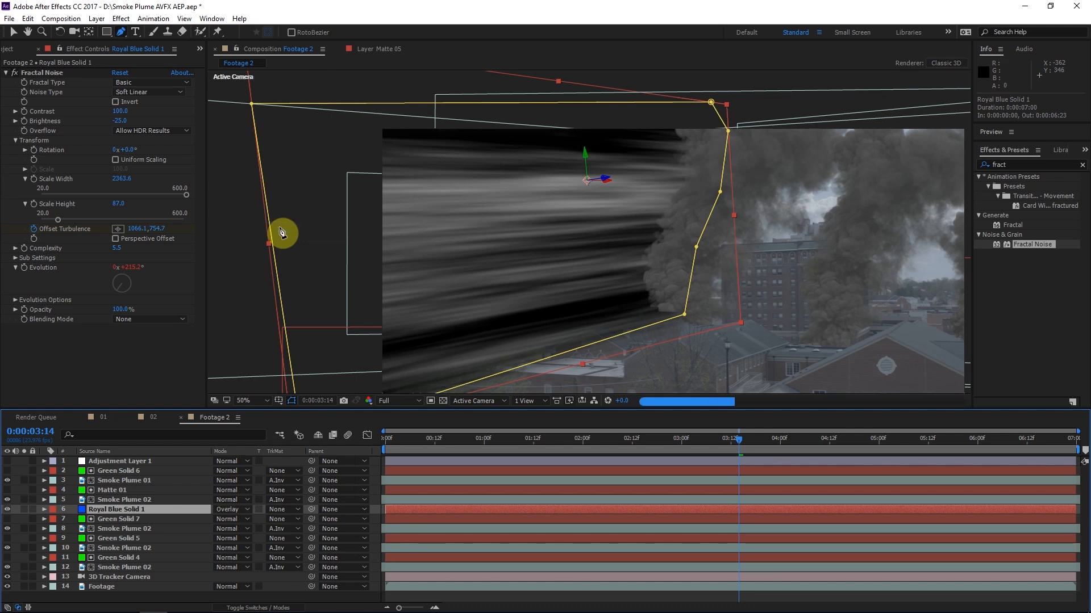
left_click(8, 510)
left_click(8, 510)
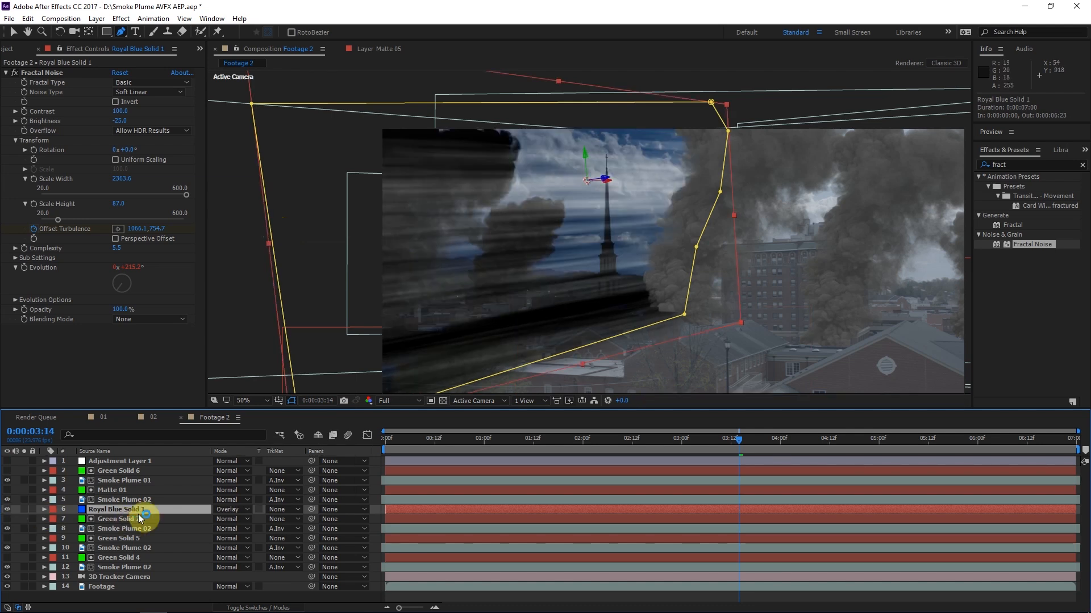
Set the blue solid layer's opacity to 15%
key("t")
left_click(222, 519)
type("15")
left_click(246, 522)
Compare the shot with the noise solid hidden and shown, and examine the light streaks beside the smoke
left_click(7, 511)
left_click(7, 510)
left_click(7, 510)
left_click(7, 511)
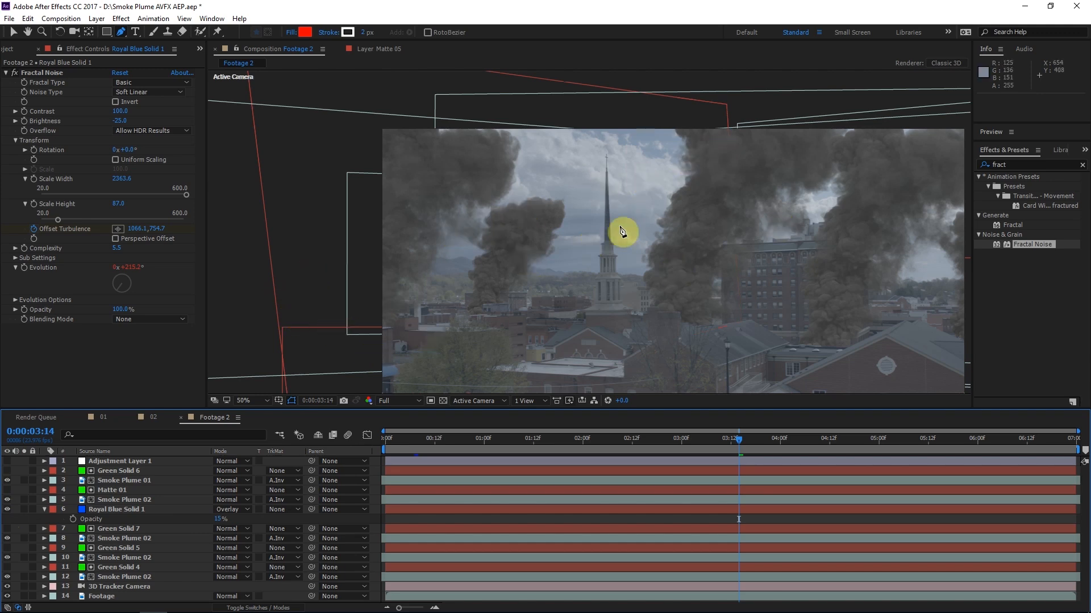
left_click(7, 510)
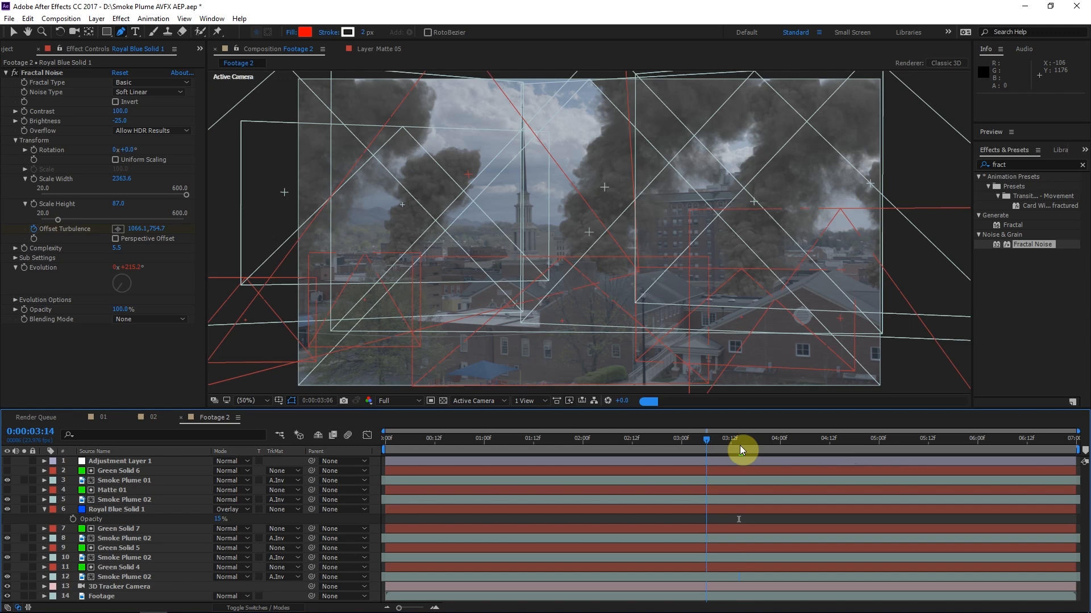
left_click(740, 441)
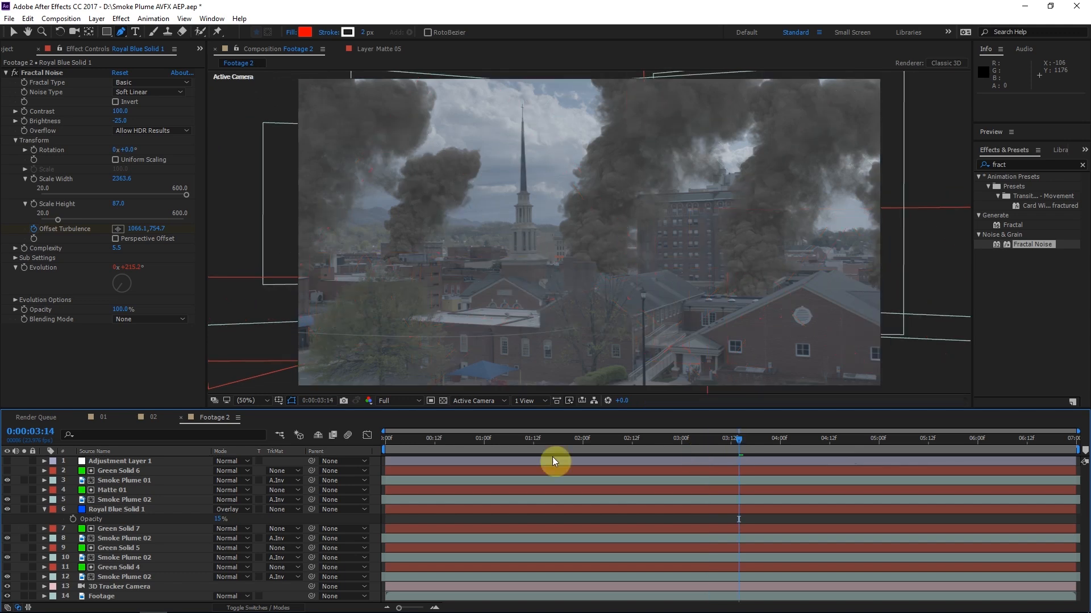
left_click(142, 510)
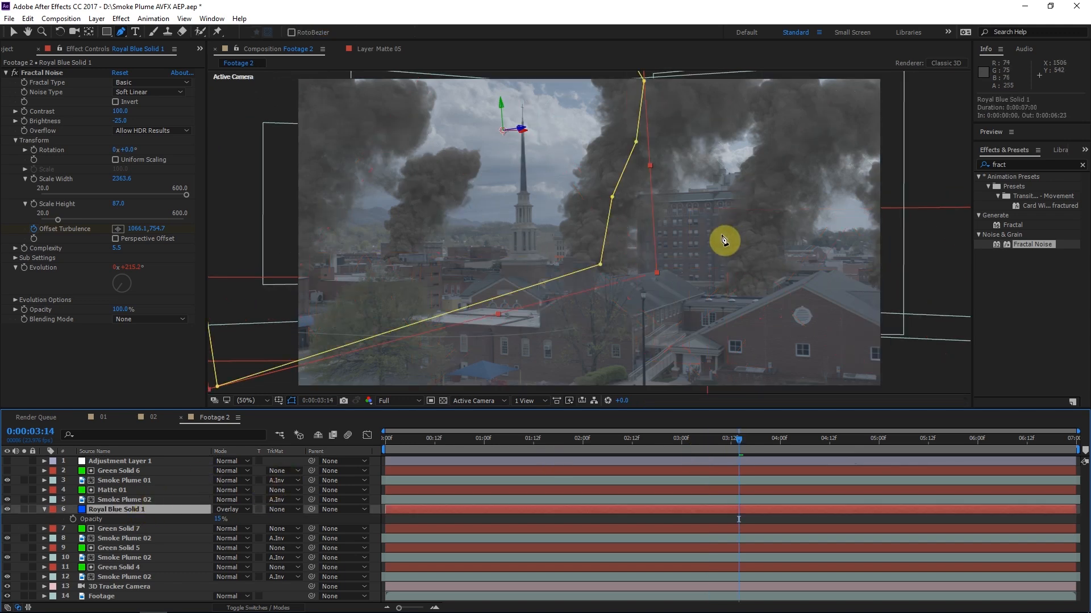
left_click_drag(542, 266, 543, 269)
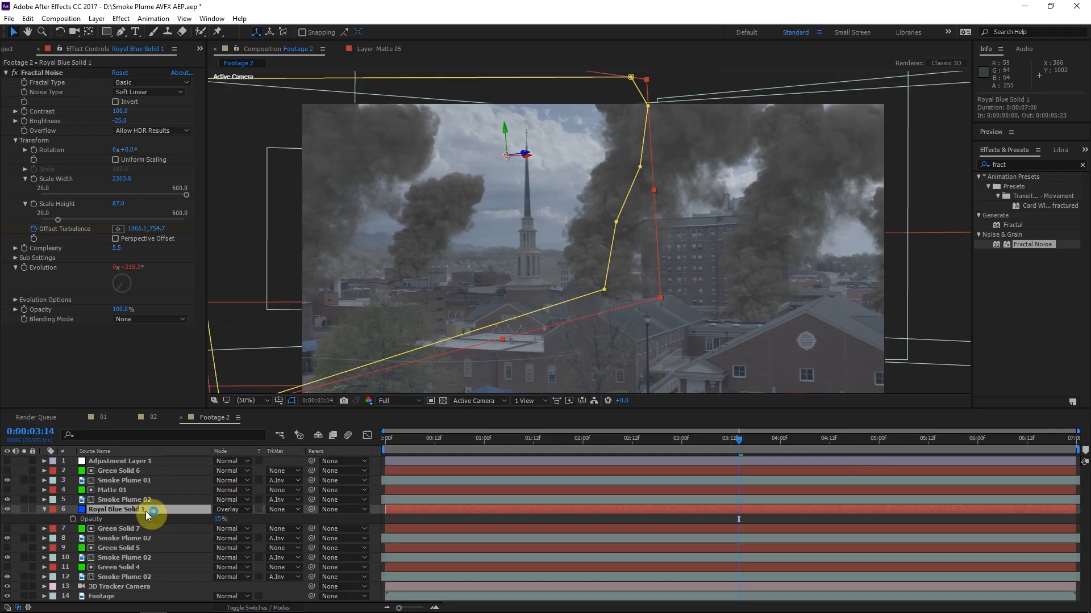
Duplicate the noise solid, move the copy across to about 1477.4, 268.6, -27.5 over the tall brick building, and solo it
left_click(147, 509)
key("ctrl+d")
left_click_drag(483, 236, 666, 268)
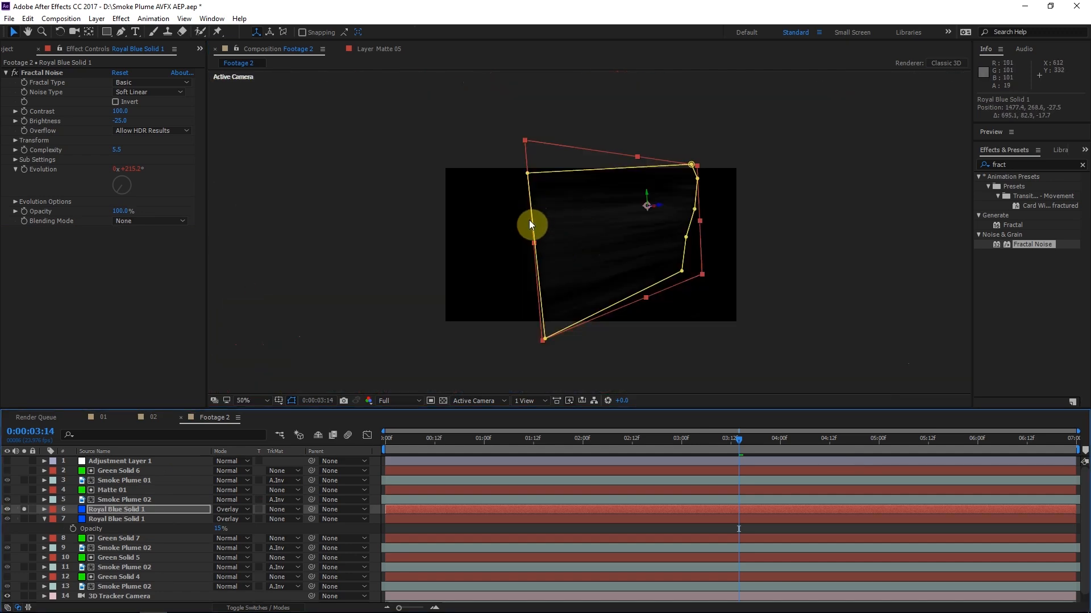
key(".")
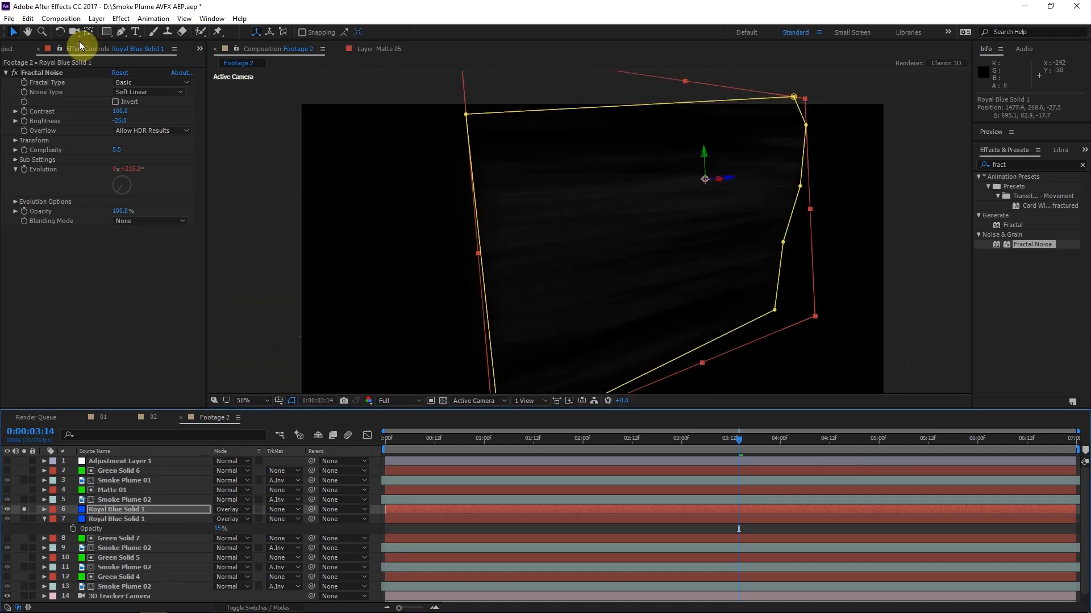
Draw a tall rectangular mask over the duplicate solid's church side and set it to Subtract
left_click(106, 32)
left_click_drag(524, 262, 605, 390)
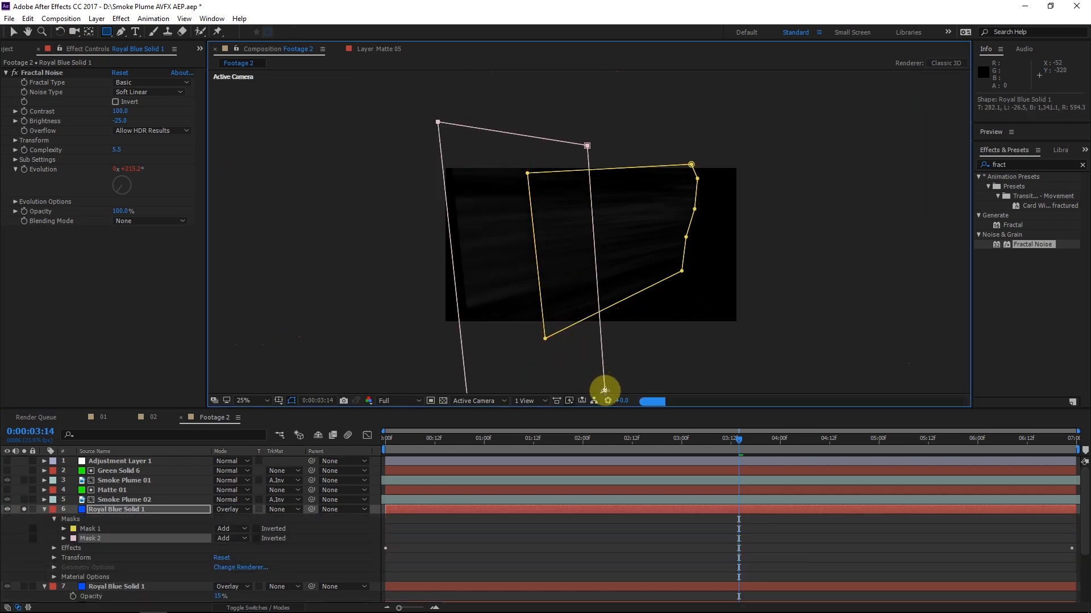
left_click(232, 539)
left_click(263, 484)
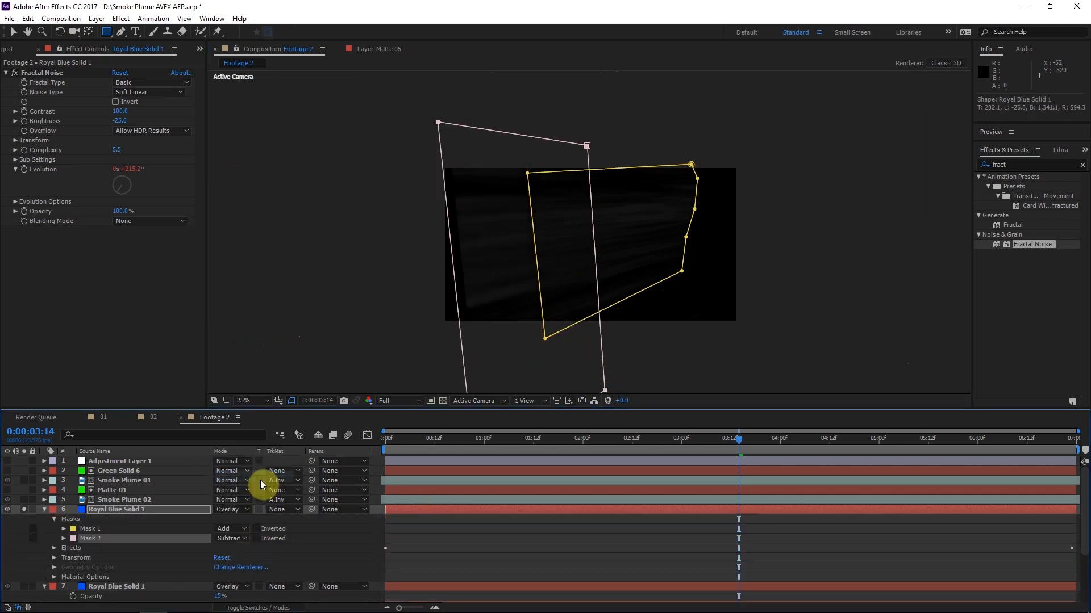
Feather the duplicate solid's subtracting mask and show all layers again
key("f")
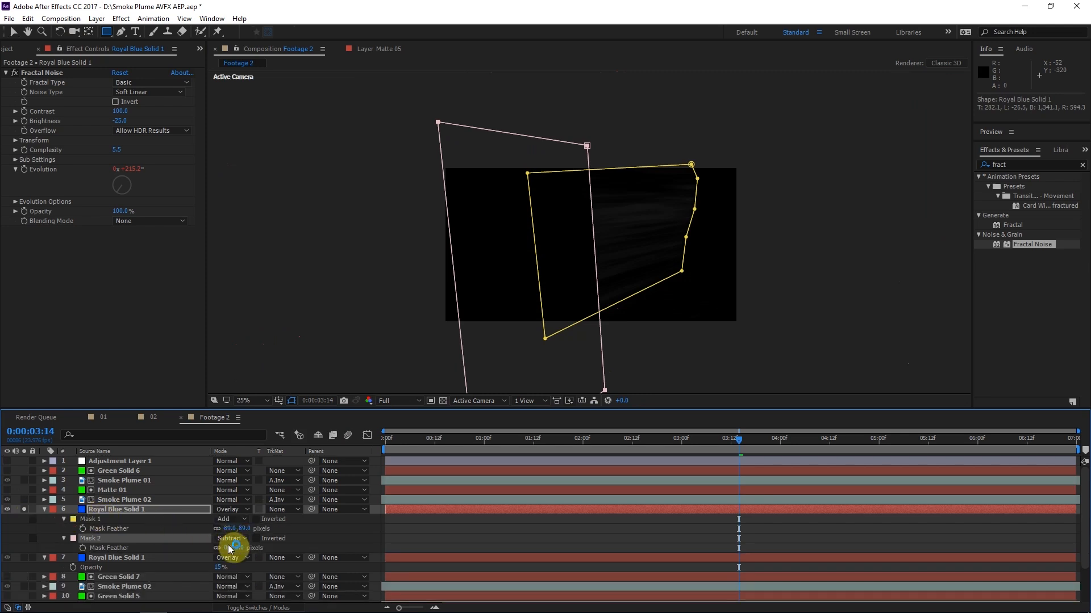
left_click_drag(229, 549, 370, 540)
left_click(95, 539)
left_click(86, 558)
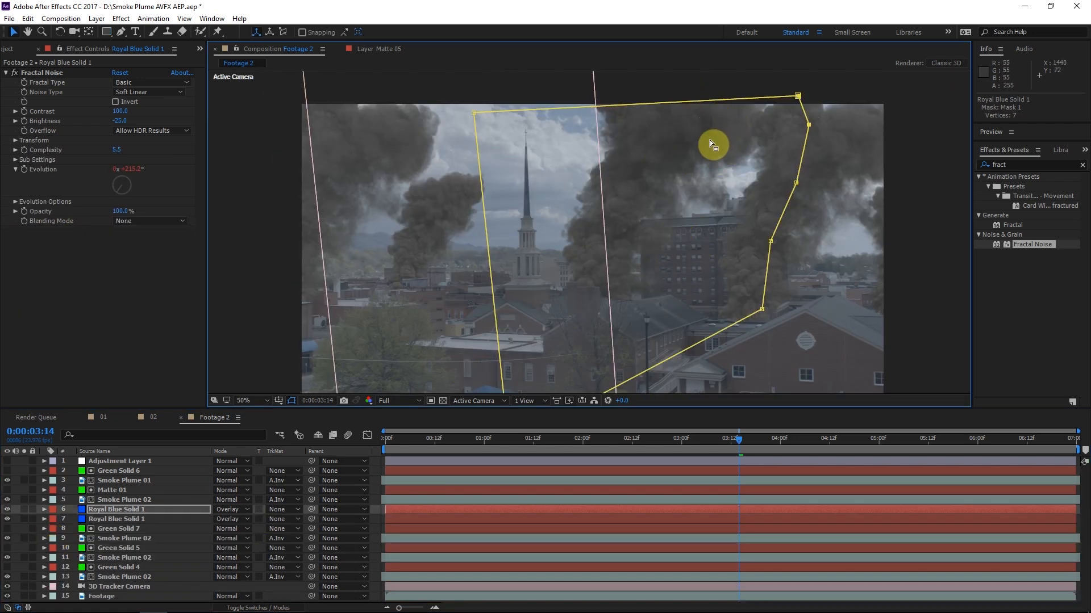
Move both royal blue noise solids below the lowest Smoke Plume 02 layer, directly above the 3D Tracker Camera
scroll(704, 148, "up", 2)
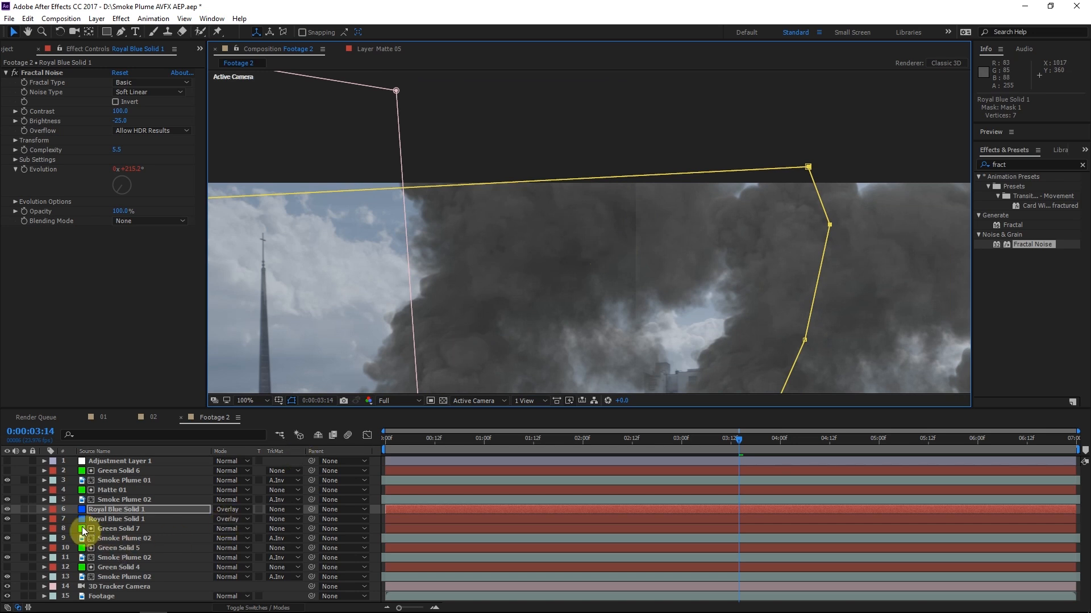
left_click(115, 519)
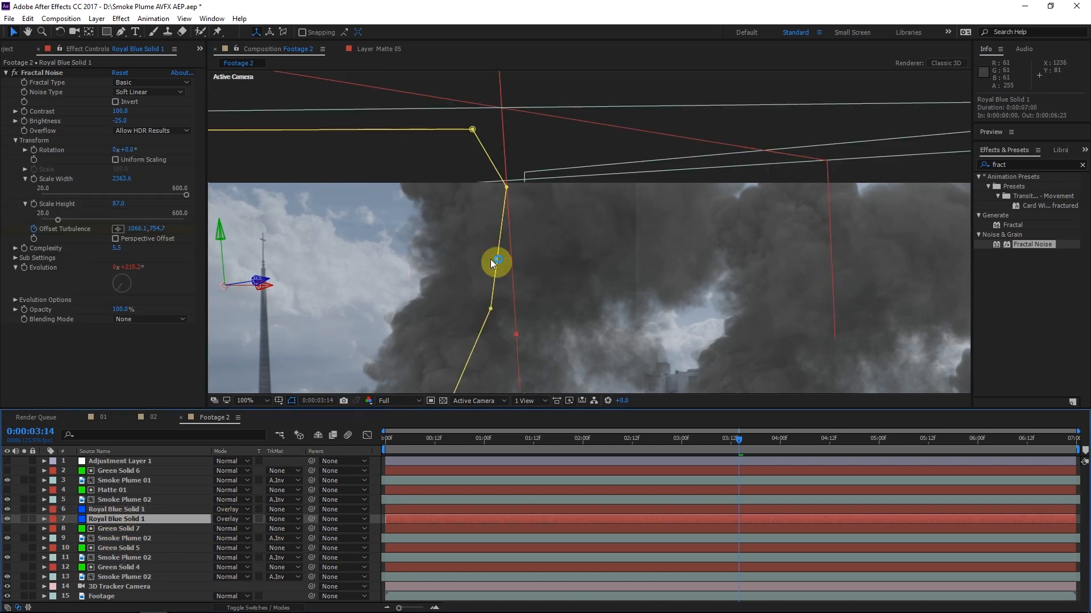
left_click(124, 511, "ctrl")
left_click_drag(125, 518, 138, 585)
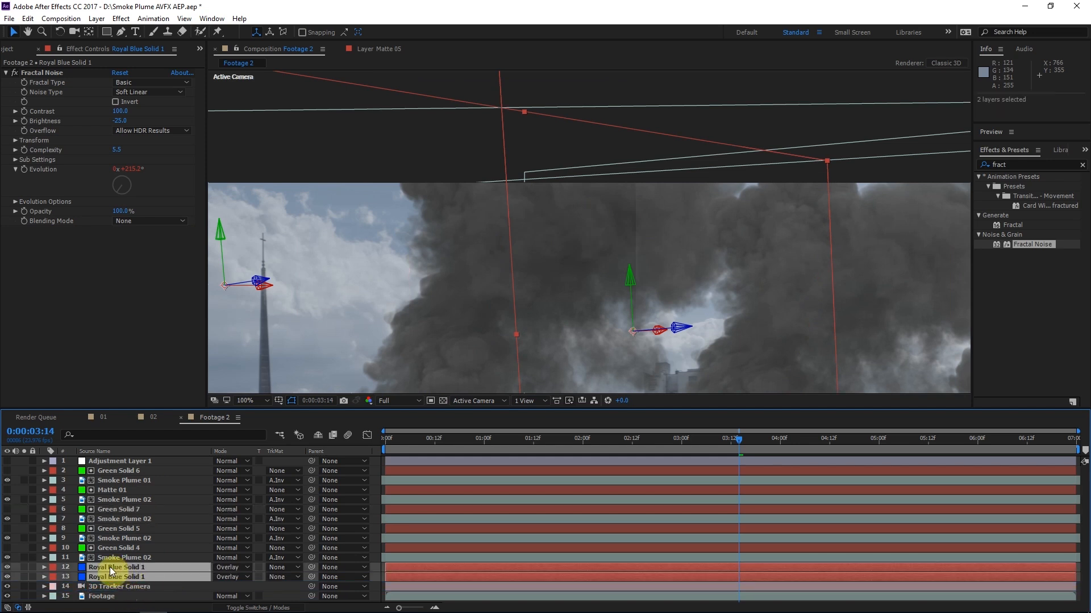
Add an adjustment layer directly above the two royal blue noise solids, beneath the smoke plume layers
key("ctrl+alt+y")
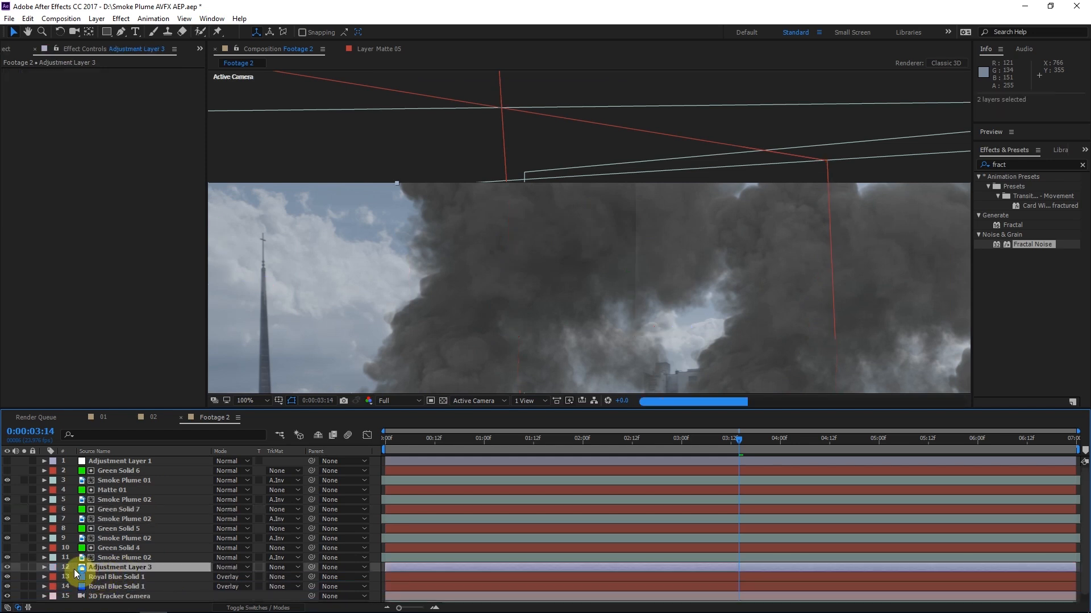
key("comma")
key("comma")
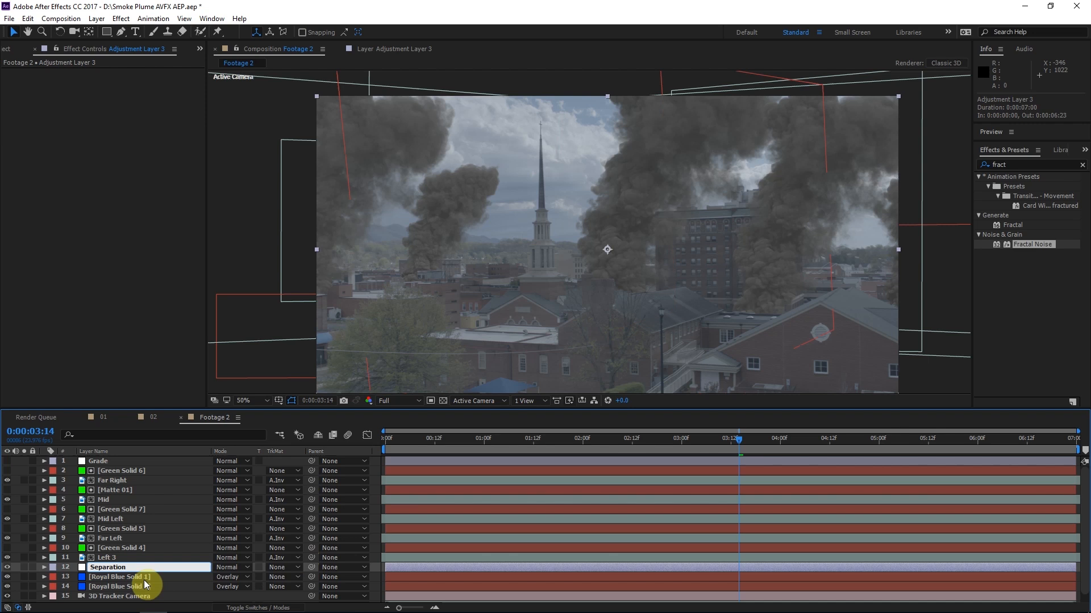
left_click(103, 575)
left_click(102, 570)
left_click_drag(657, 312, 617, 313)
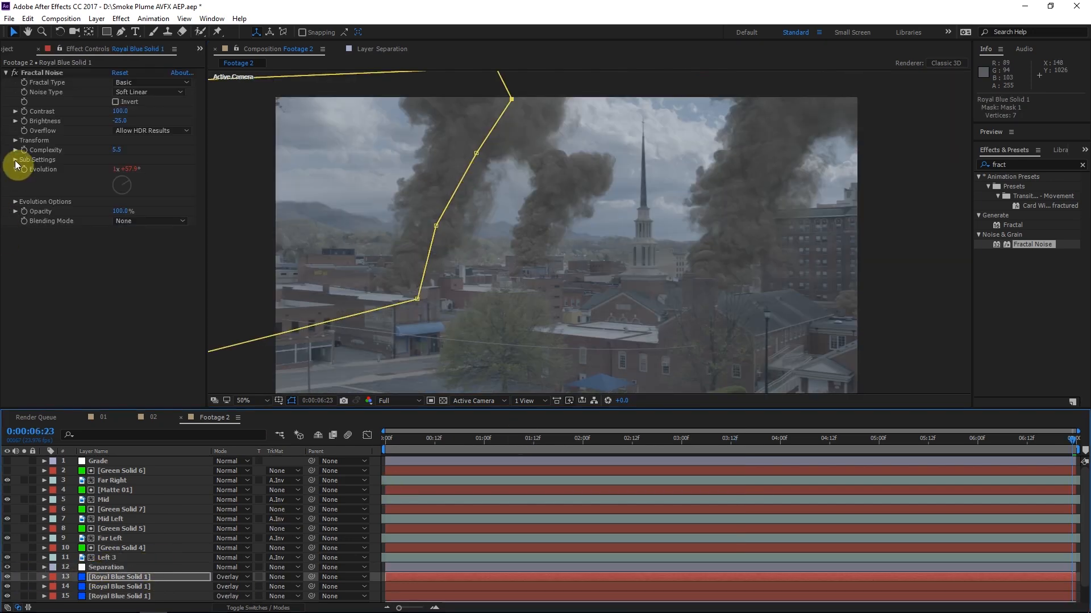
Set the Fractal Noise Random Seed of the uppermost royal blue solid to 220
left_click(15, 200)
left_click_drag(115, 231, 130, 234)
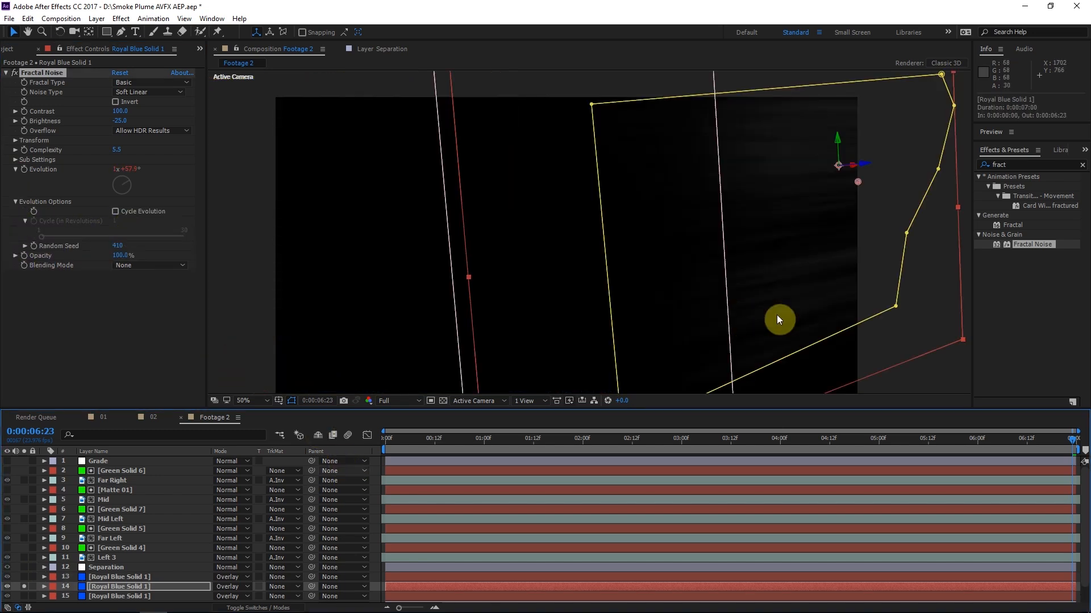
Examine the noise gradient up close and switch the project color depth to 32 bits per channel
key("space")
left_click_drag(776, 315, 675, 252)
scroll(665, 258, "up", 1)
left_click(6, 50)
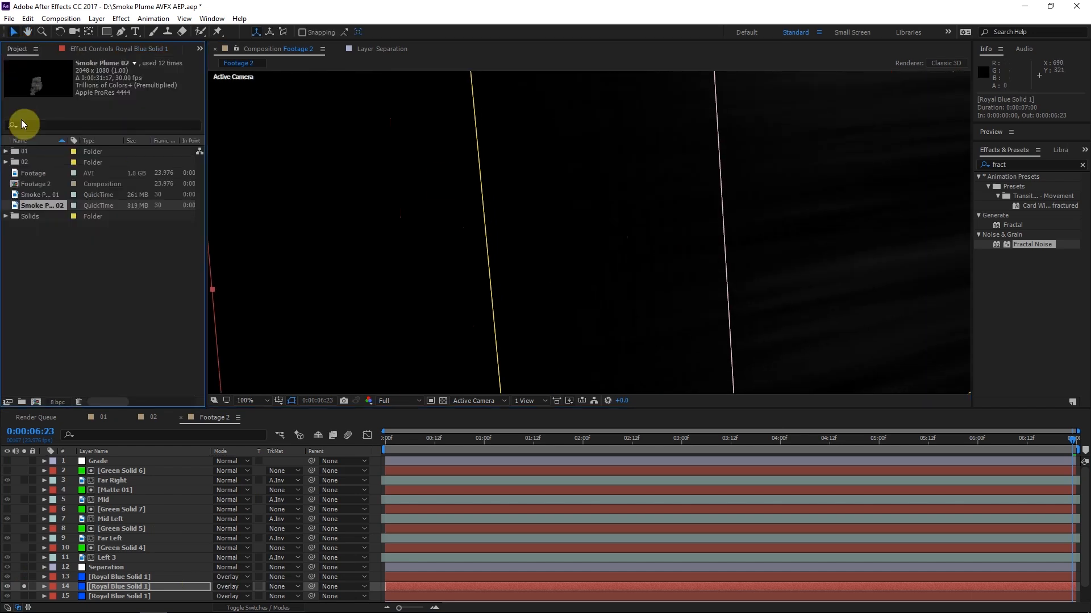
left_click(62, 405, "alt")
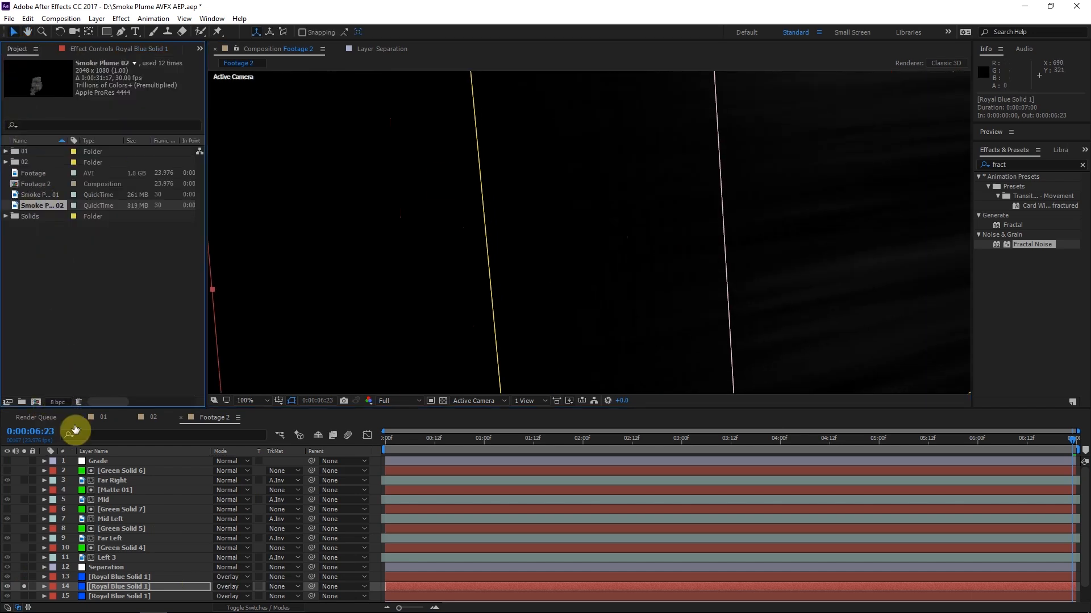
left_click(55, 405, "alt")
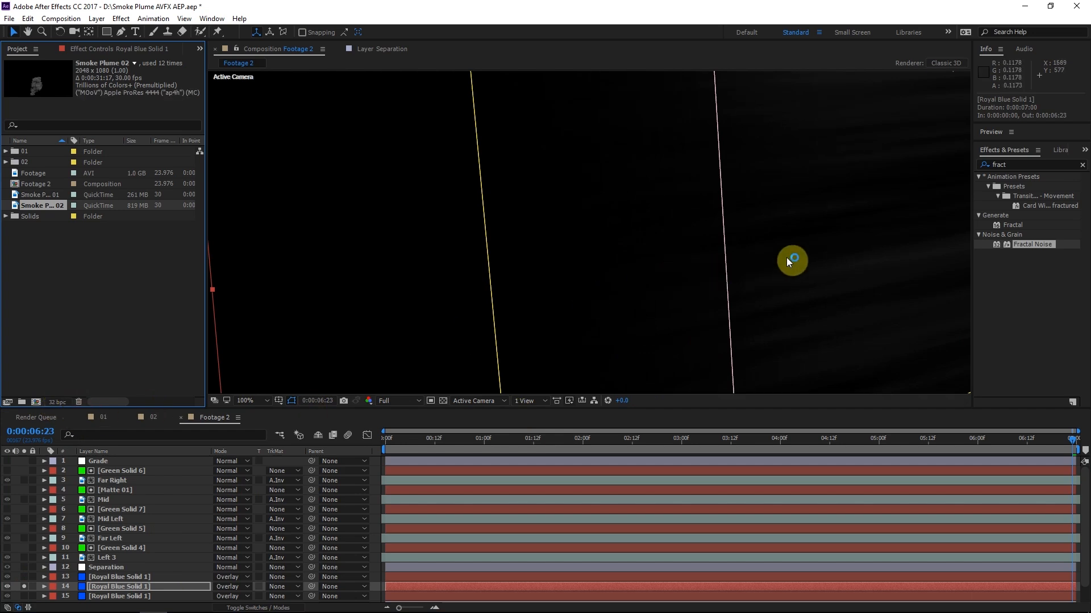
scroll(486, 304, "down", 1)
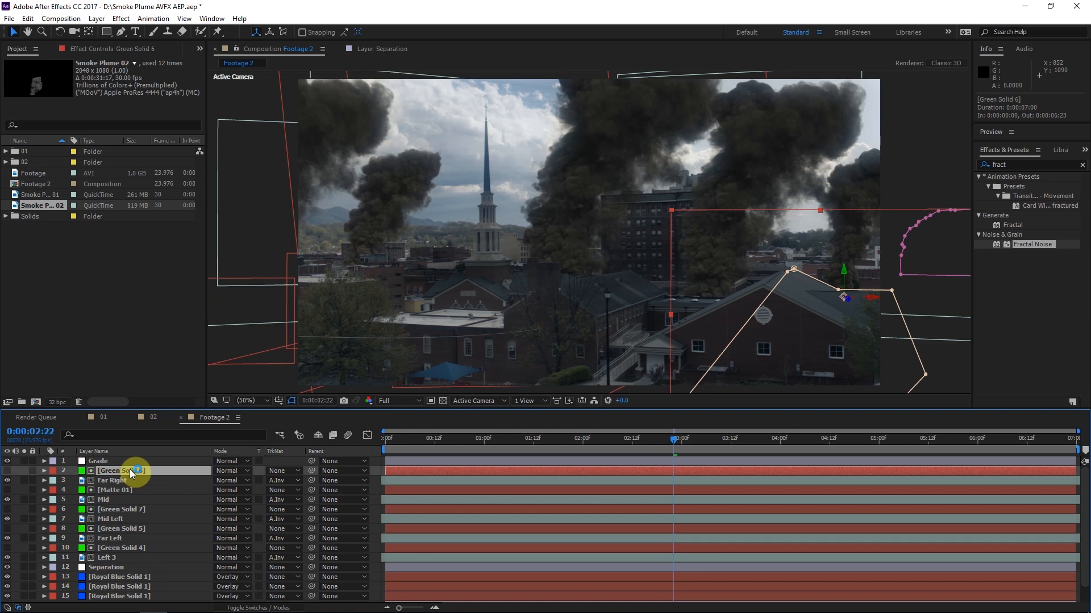
Create a black 2048 x 1080 px solid above Green Solid 6 as a 3D layer
key("ctrl+shift+y")
left_click(541, 368)
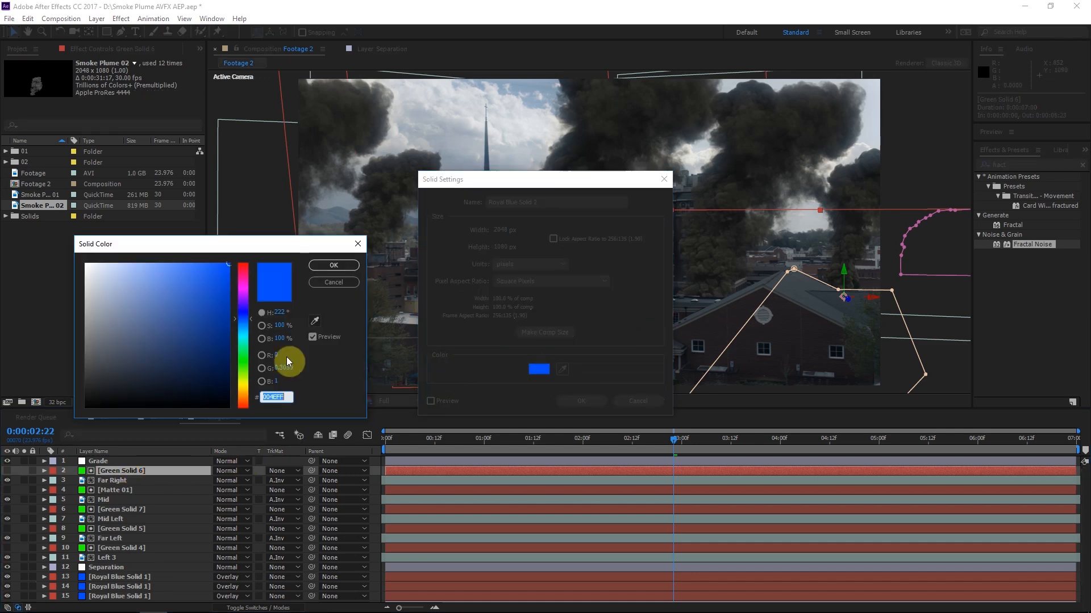
left_click(333, 266)
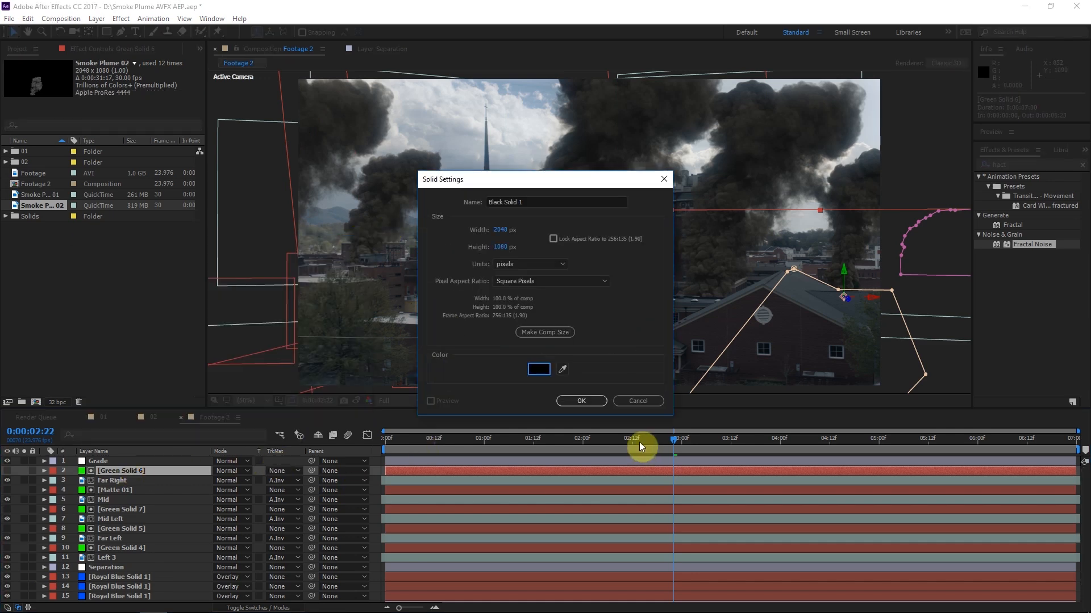
left_click(598, 405)
key("F4")
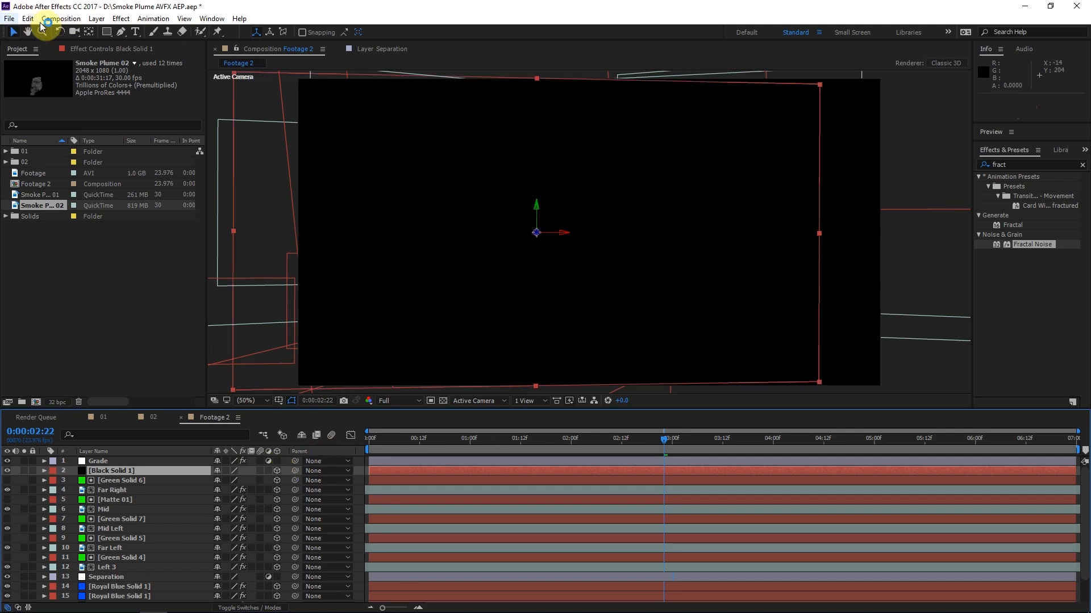
Rotate the black solid flat like the ground plane and move it to about 1507.3, 827.1, -37.9 between the brick buildings
left_click(59, 31)
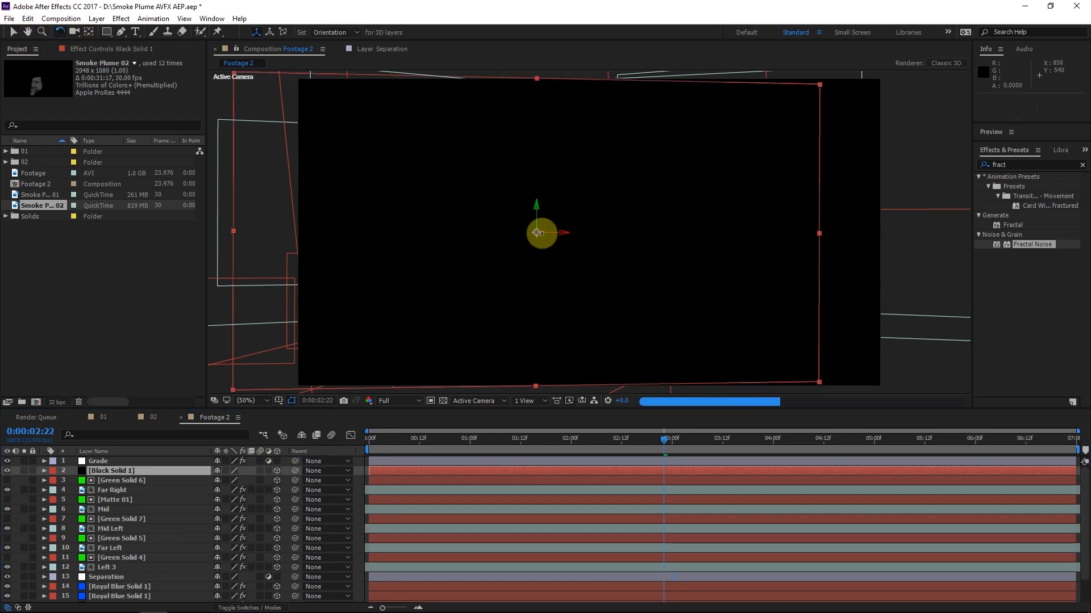
left_click_drag(539, 204, 9, 39)
left_click(9, 37)
left_click_drag(479, 275, 591, 307)
left_click_drag(671, 300, 724, 382)
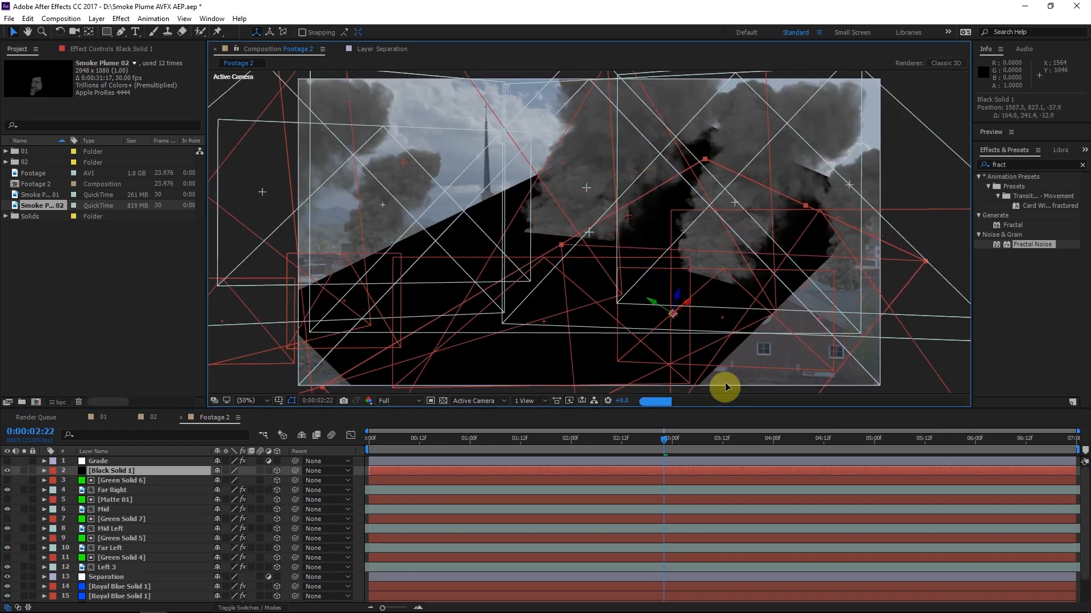
Hide the black solid, draw an irregular Pen mask around the ground and roofs between the brick buildings, and show the solid again
left_click(121, 32)
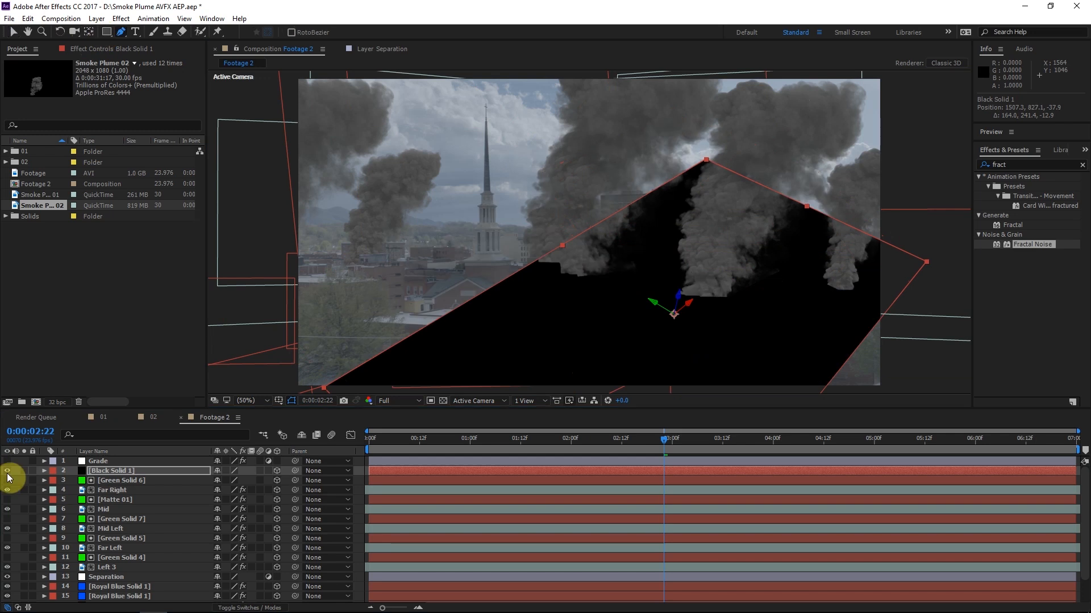
left_click(8, 471)
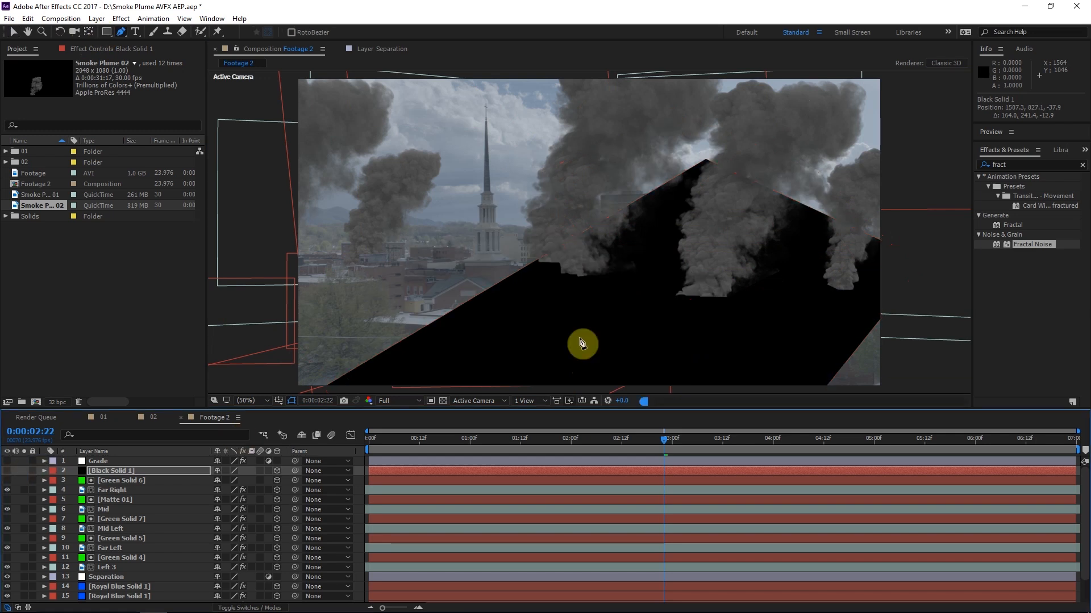
left_click(725, 300)
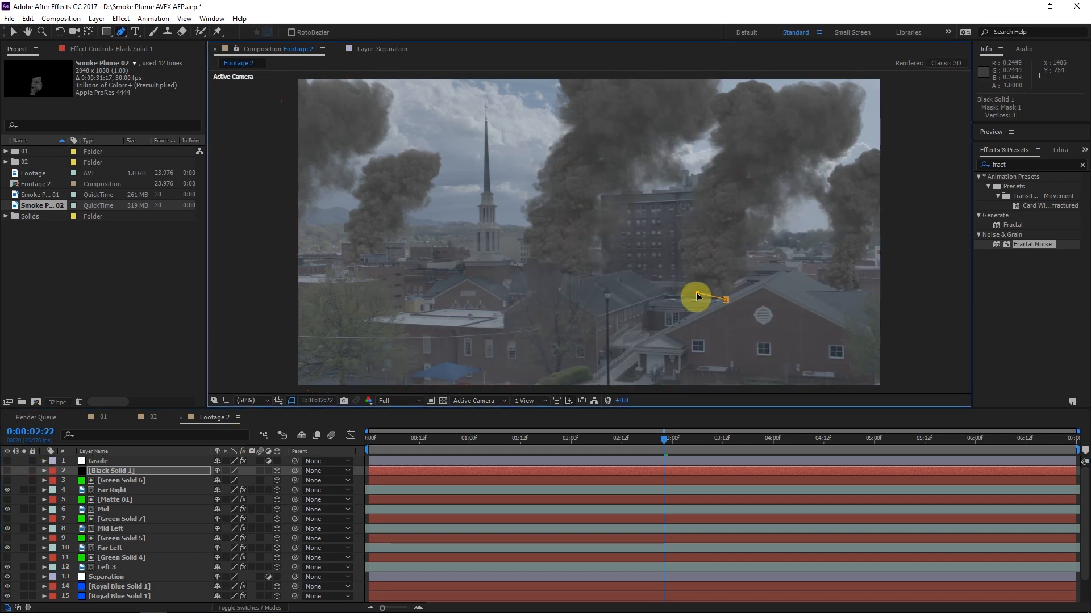
left_click(697, 293)
left_click(670, 294)
left_click(649, 302)
left_click(601, 337)
left_click(519, 371)
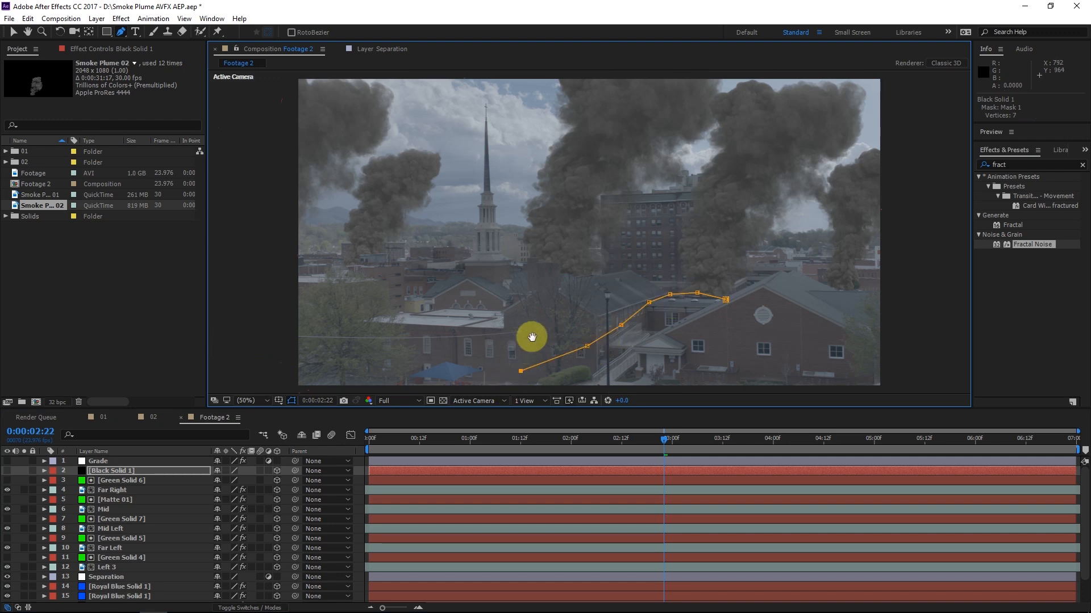
left_click_drag(523, 345, 547, 303)
left_click(635, 259)
left_click(594, 261)
left_click(625, 276)
left_click(624, 334)
left_click(664, 326)
left_click(693, 297)
left_click(725, 275)
left_click(749, 258)
left_click(7, 471)
Set the black solid's mask feather to 50 pixels
key("f")
left_click(128, 481)
left_click(105, 472)
left_click(228, 490)
type("50")
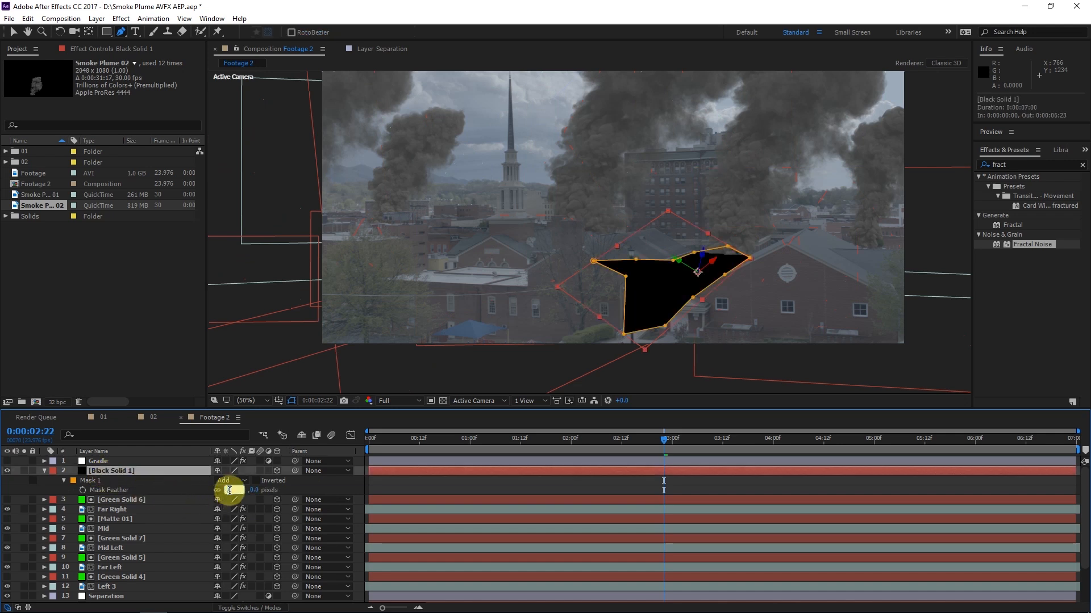
left_click(287, 490)
Set the black solid's opacity to 15%
left_click(111, 472)
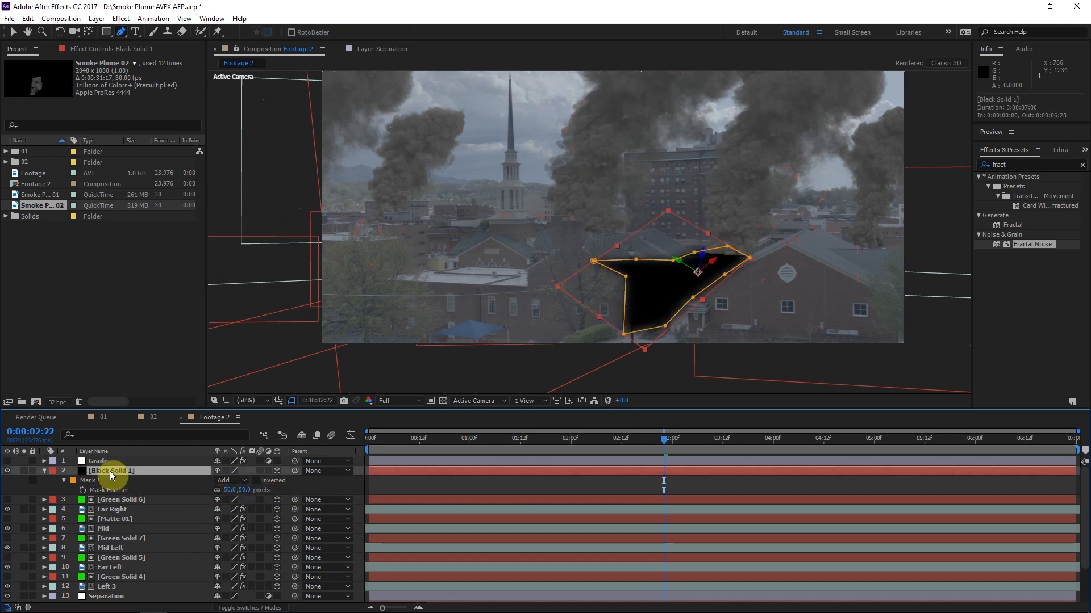
key("t")
type("15")
left_click(341, 423)
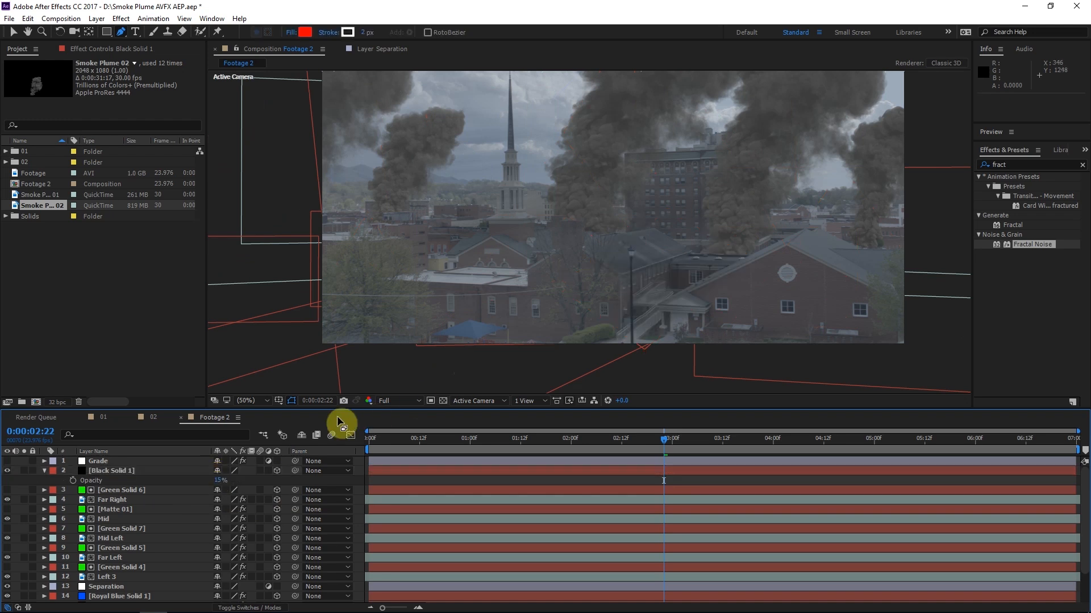
Duplicate the black shadow solid and fit the copy and its mask over the flat white roof below the church
left_click(127, 470)
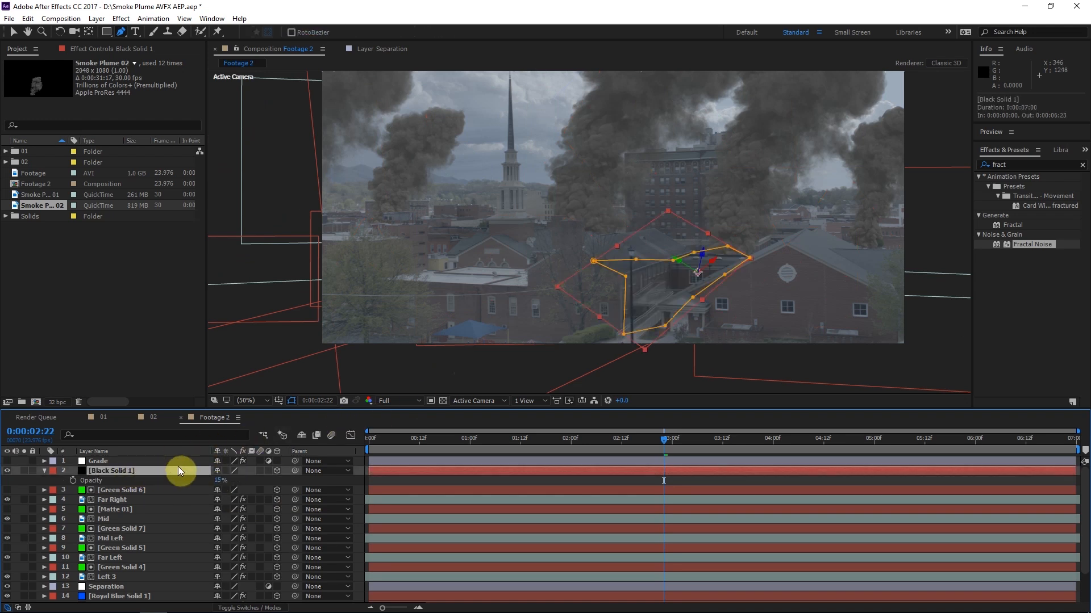
key("ctrl+d")
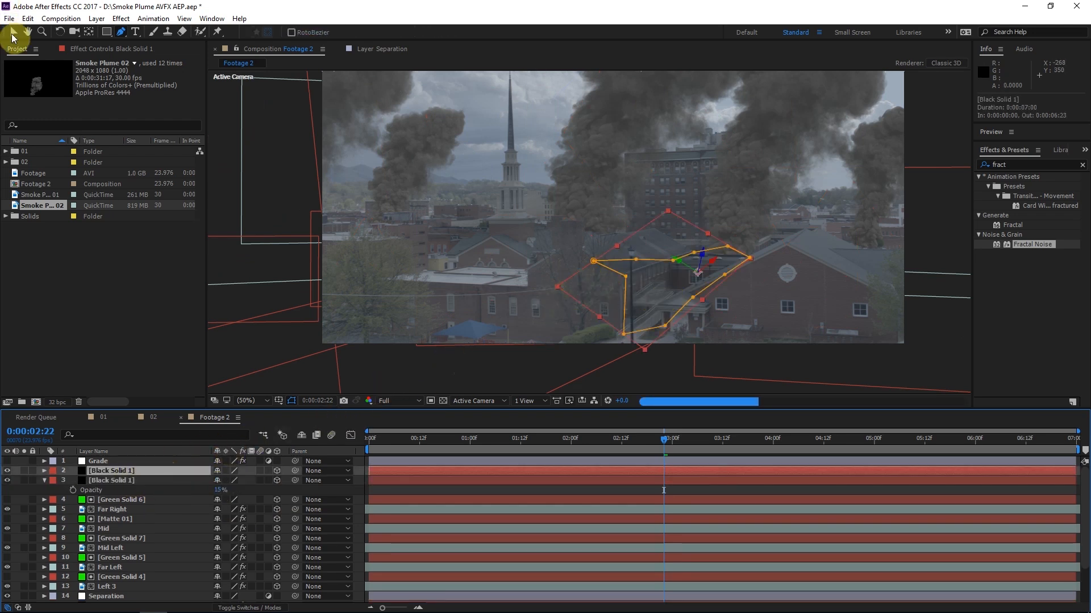
left_click(14, 33)
left_click_drag(532, 271, 526, 275)
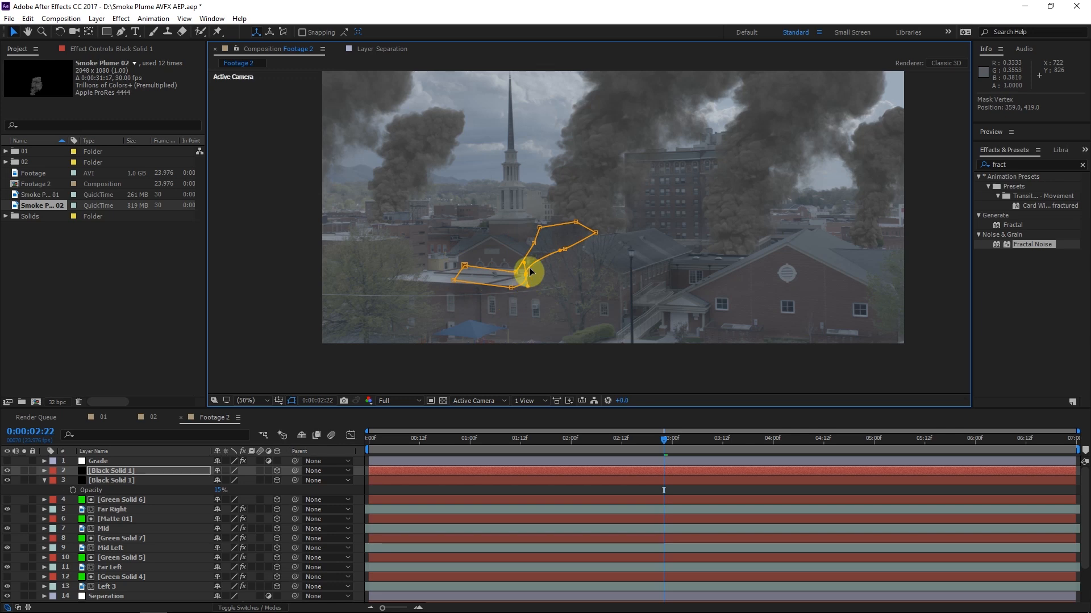
left_click_drag(576, 224, 575, 241)
Set the duplicate's mask feather to 25 pixels and adjust its mask points to follow the rooflines
left_click(228, 490)
type("25")
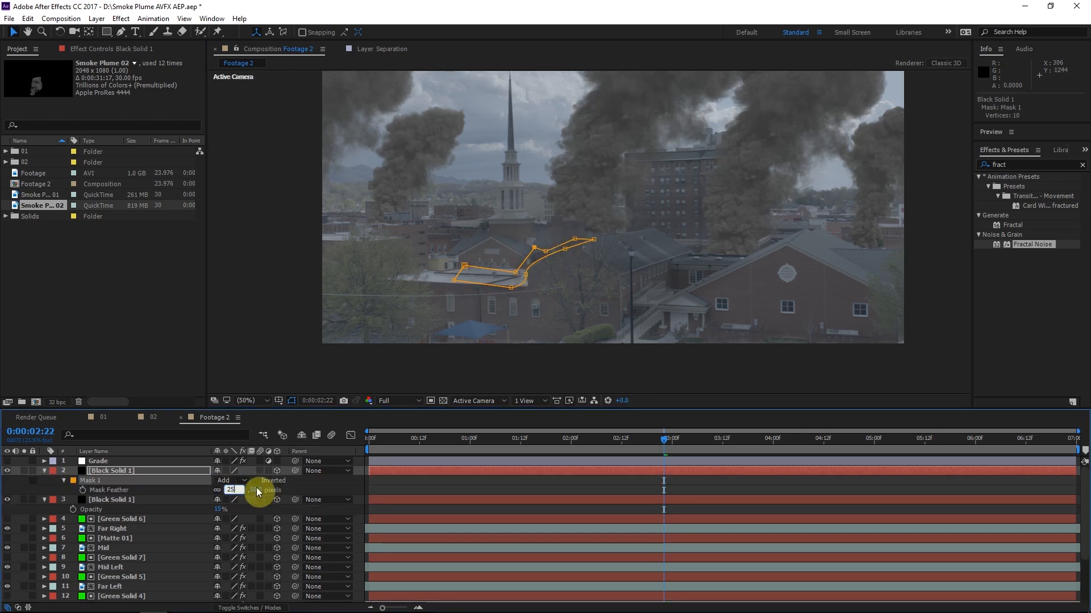
key("Return")
scroll(463, 321, "up", 2)
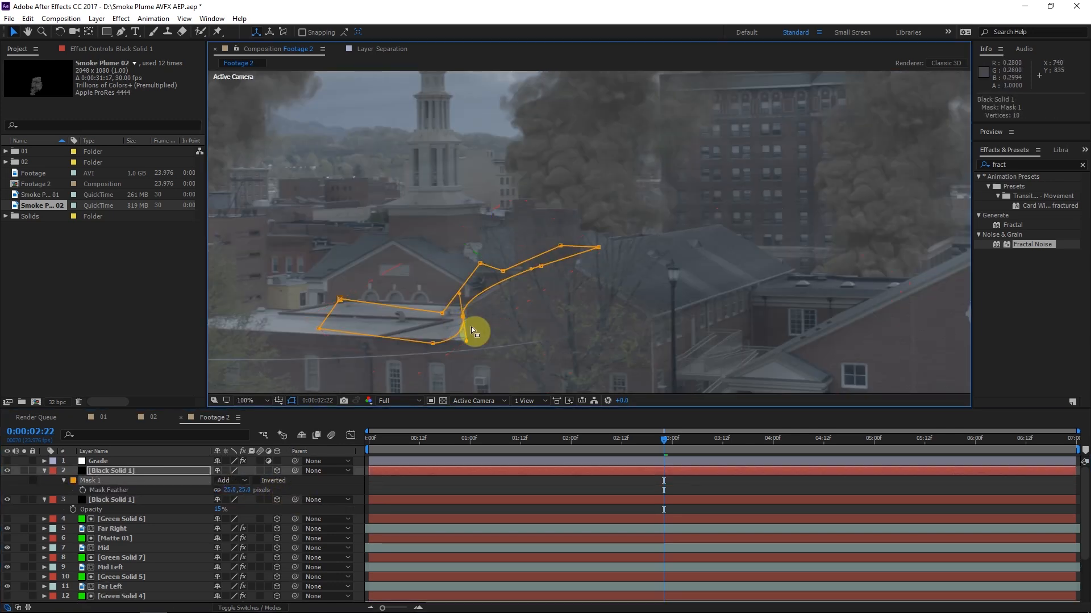
left_click_drag(480, 263, 485, 270)
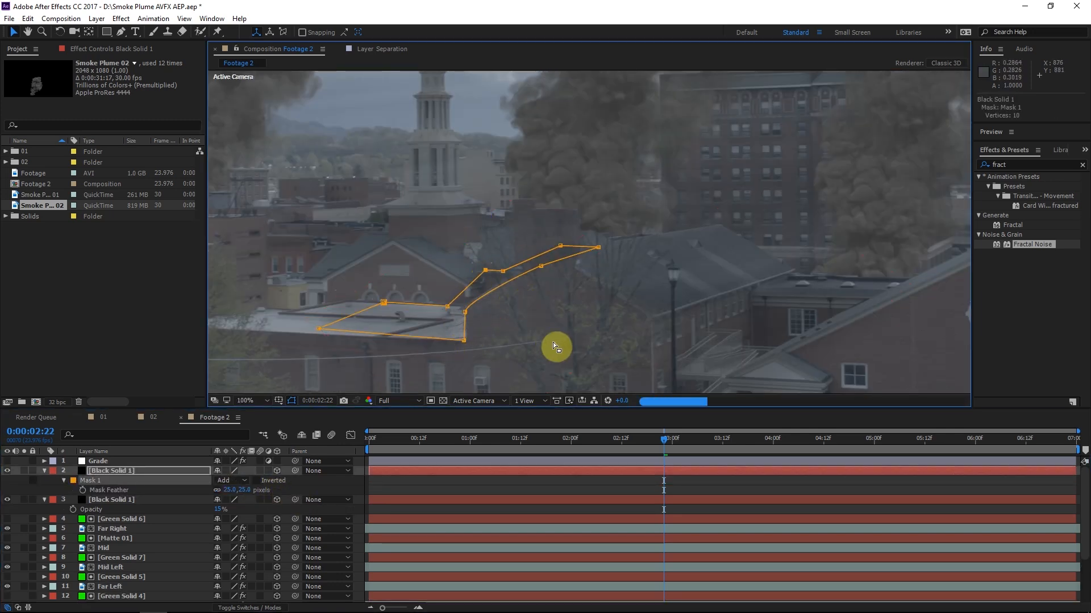
Move a third black shadow solid across to the buildings on the far left of the city and collapse the layer properties
scroll(553, 342, "down", 1)
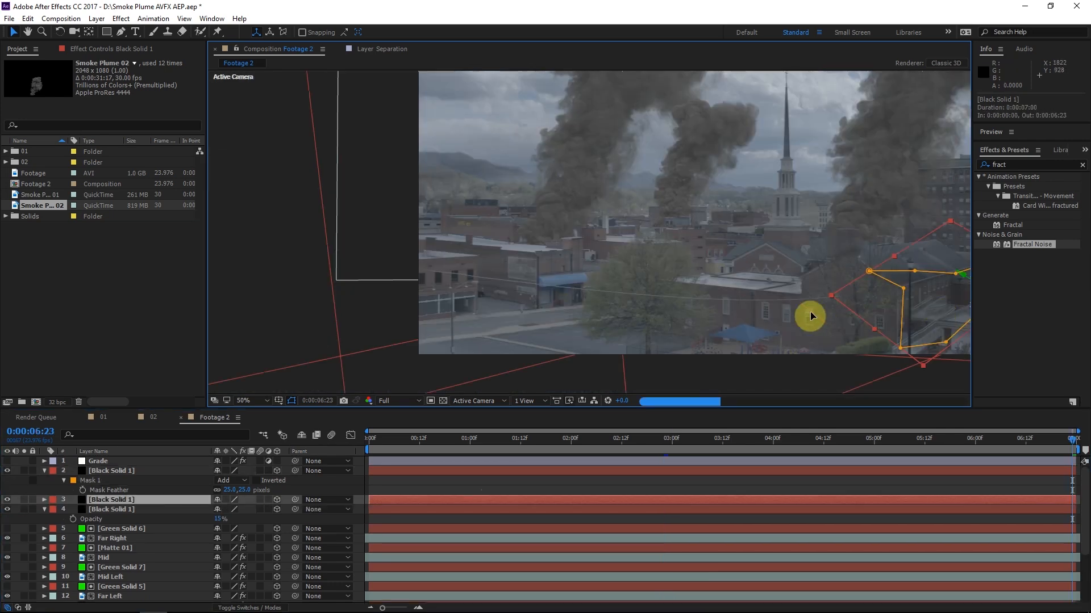
left_click_drag(810, 312, 444, 284)
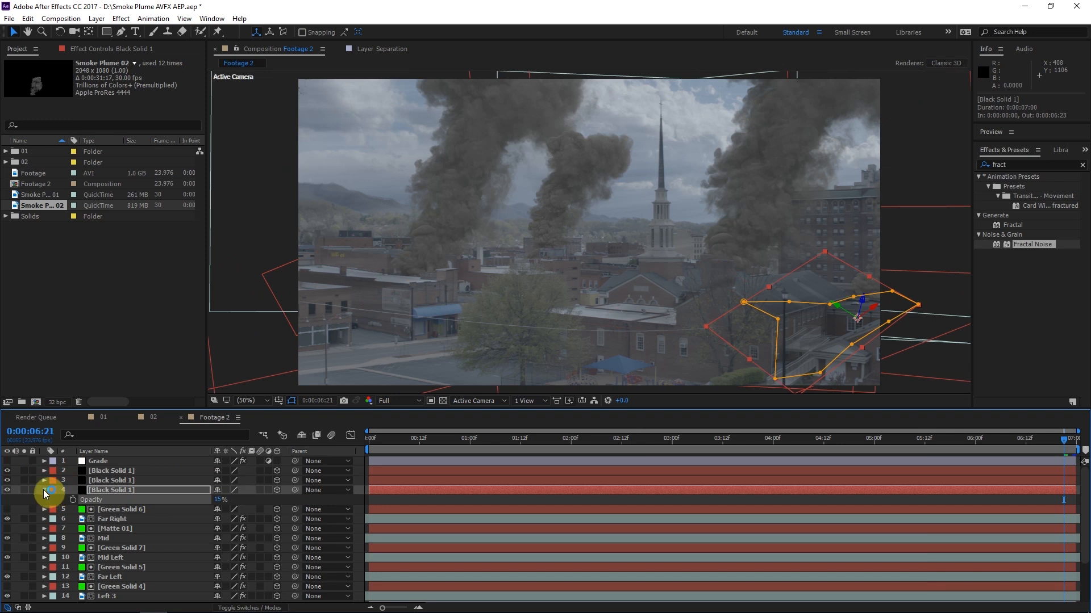
left_click(44, 490)
Move the Shadow 01, Shadow 02 and Shadow 03 layers below the royal blue noise solids, directly above the 3D Tracker Camera
left_click(732, 438)
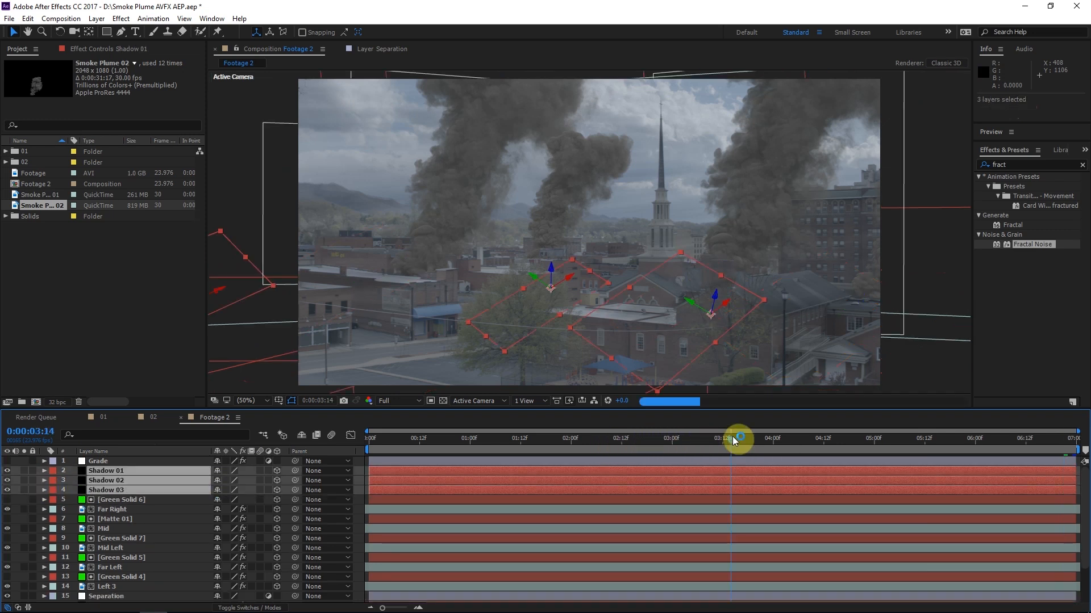
left_click_drag(114, 487, 114, 606)
scroll(145, 425, "down", 2)
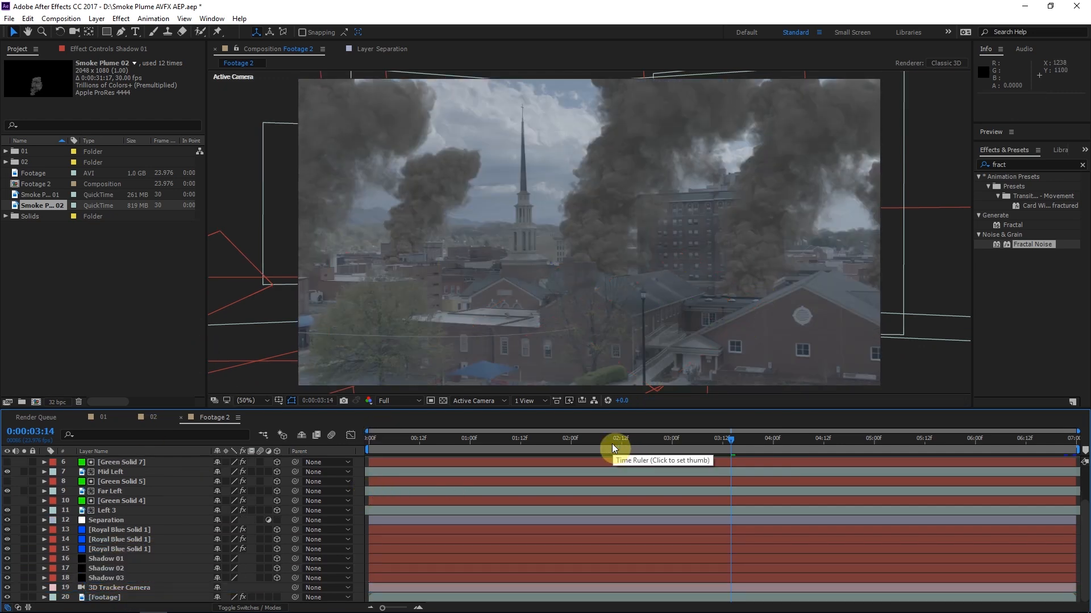
left_click(625, 440)
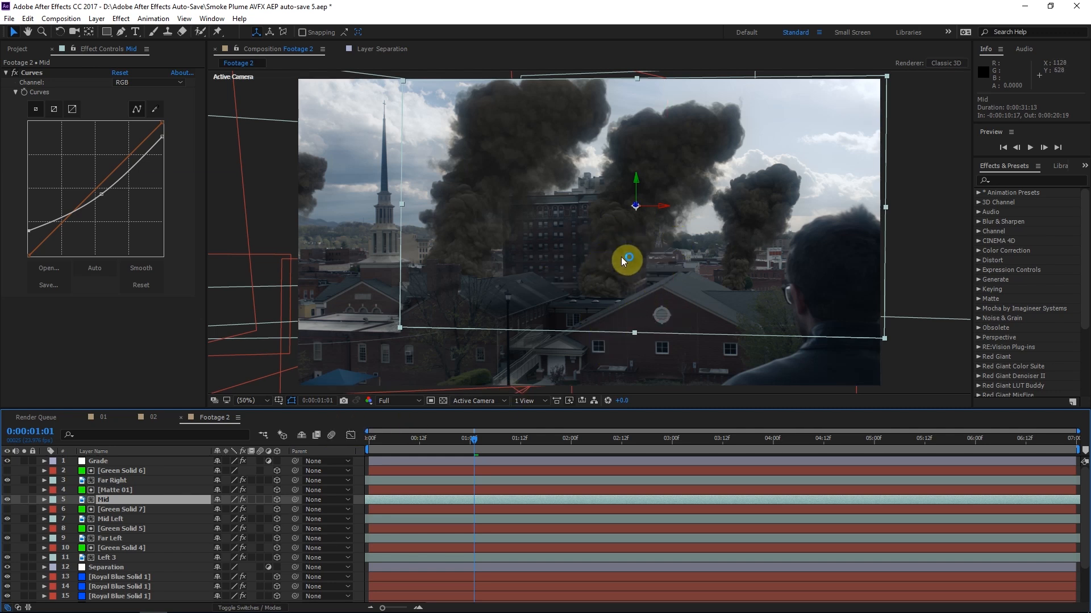
Find the Fill effect, apply it to the Mid smoke layer and set its color to black (000000)
left_click(1026, 182)
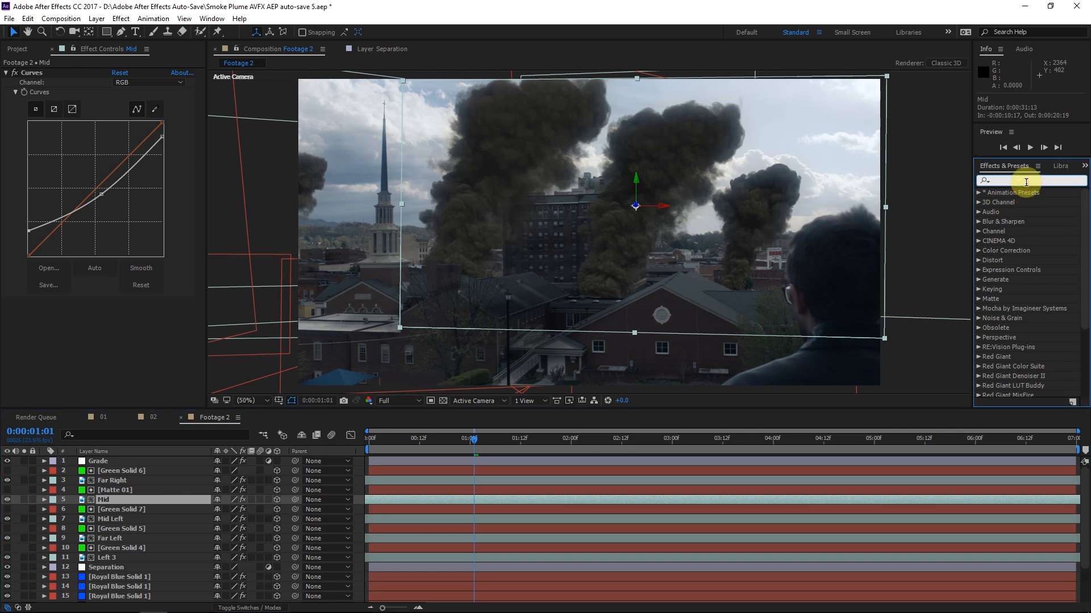
type("flid")
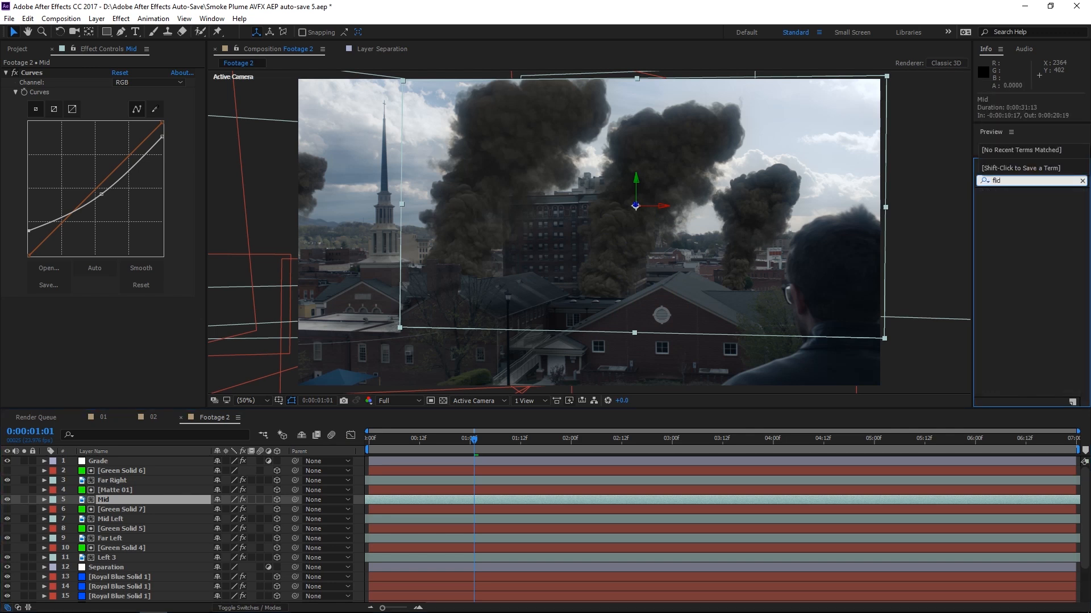
key("BackSpace")
key("BackSpace")
key("BackSpace")
type("ill")
left_click_drag(1007, 260, 153, 500)
left_click(118, 331)
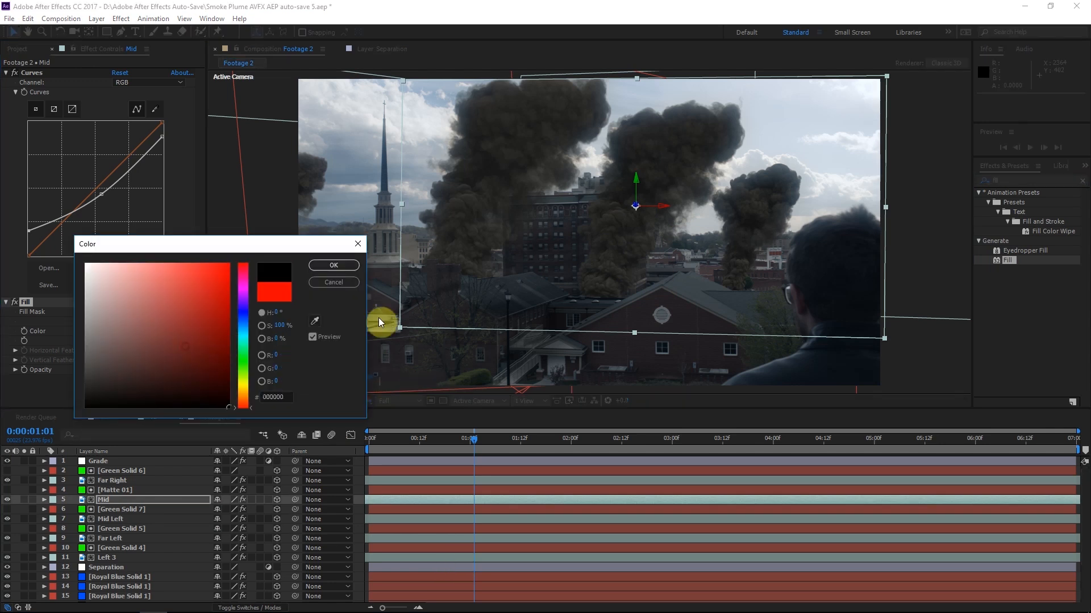
left_click(346, 265)
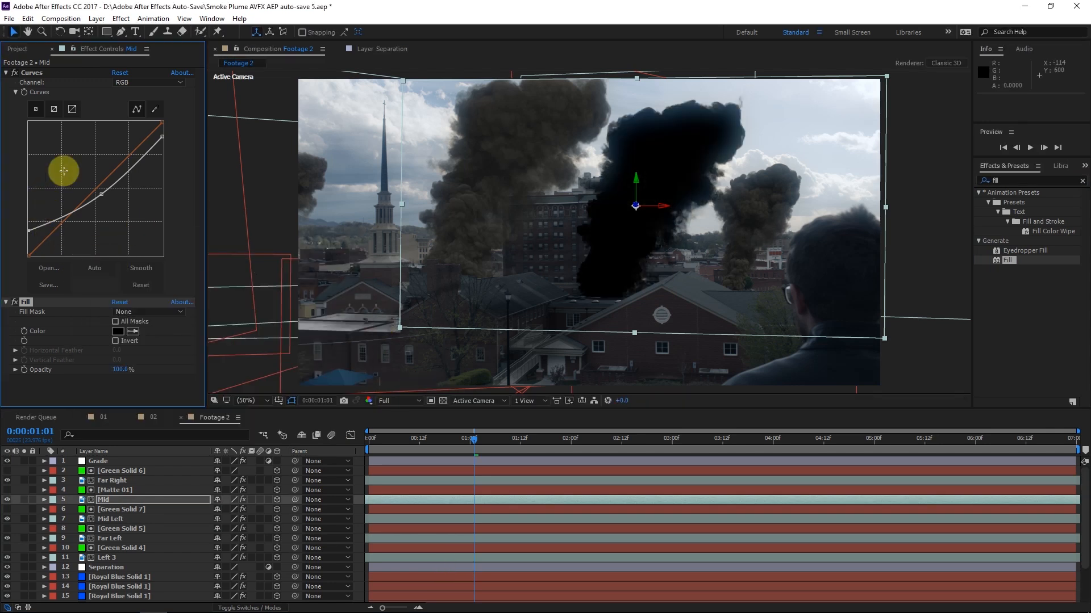
Draw a large elliptical mask around the base of the Mid smoke plume and feather it by 276 pixels
left_click_drag(105, 33, 136, 63)
left_click_drag(523, 208, 685, 401)
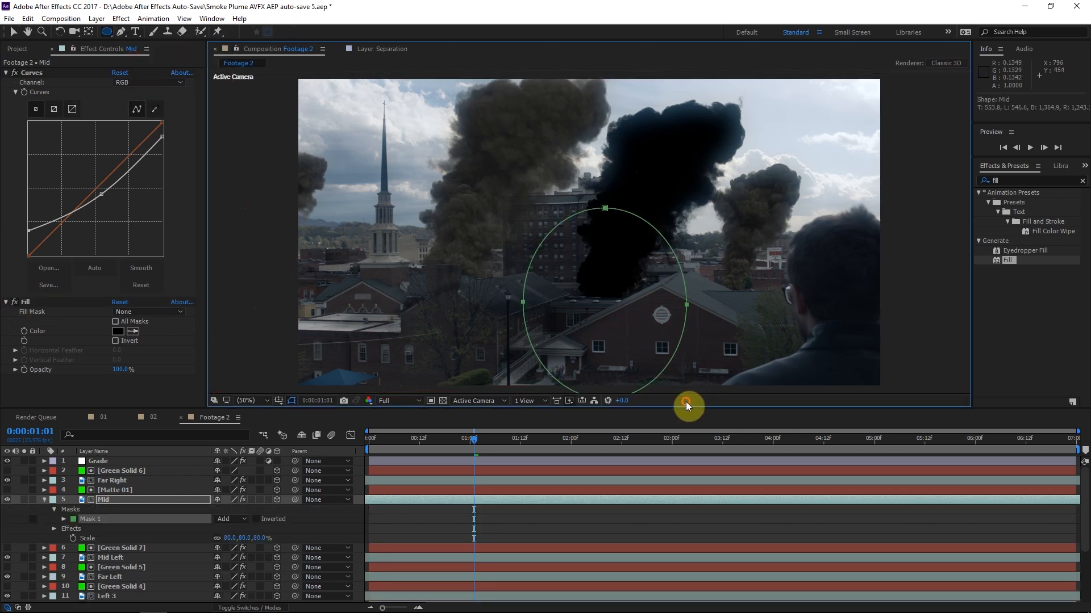
key("f")
left_click_drag(233, 522, 389, 521)
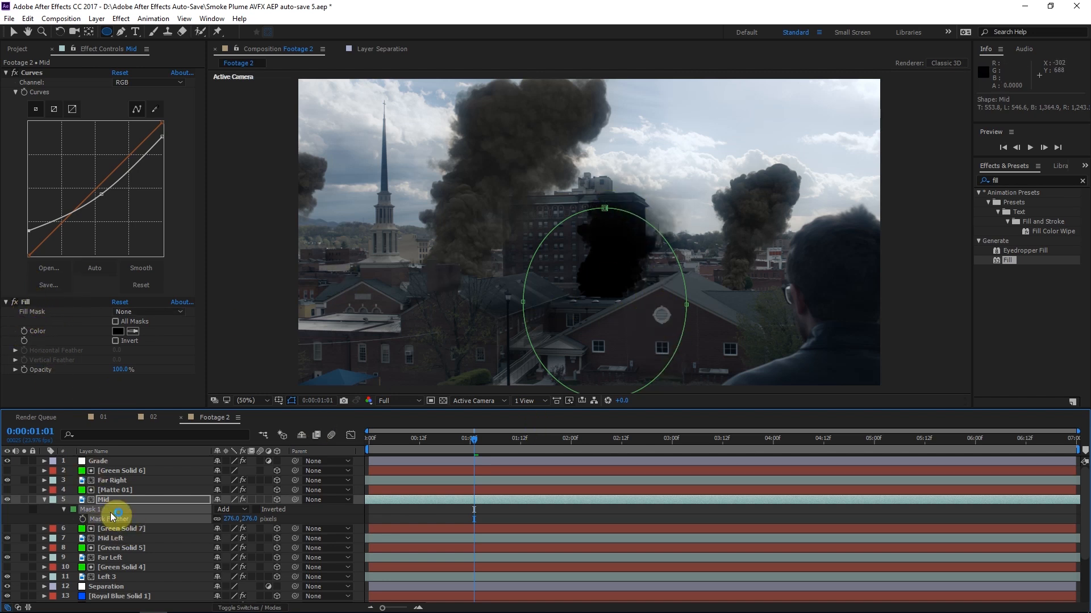
Add a mask reference to Mask 1 in the Fill effect's Compositing Options so the ellipse limits only the fill
left_click(30, 302)
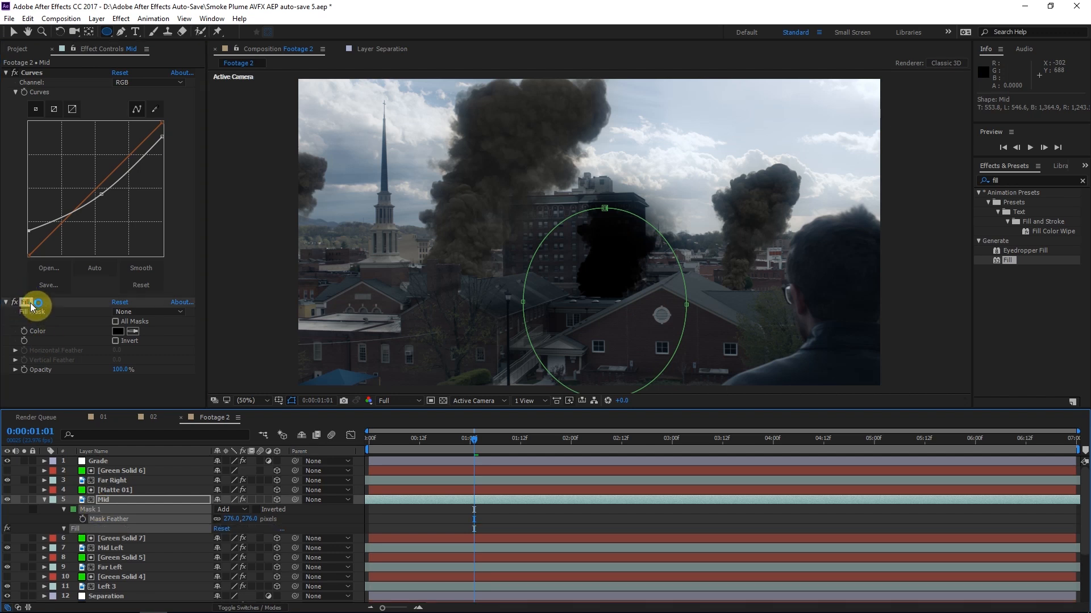
left_click(64, 528)
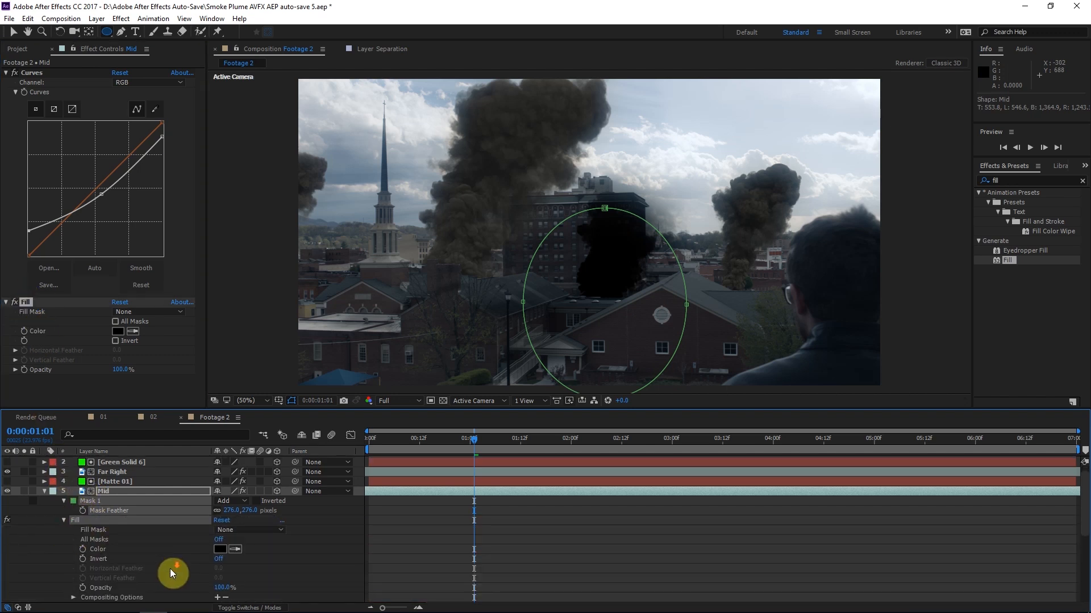
scroll(169, 568, "down", 1)
left_click(218, 569)
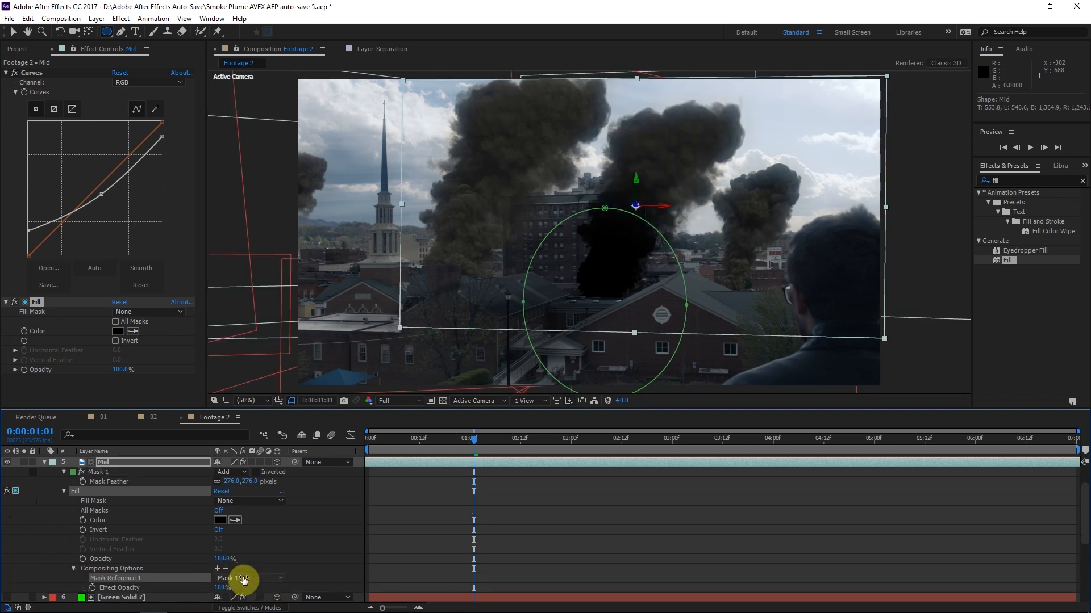
left_click(243, 577)
Raise the ellipse's mask feather to 429 pixels and set the Fill's Effect Opacity to 40%
left_click_drag(224, 482, 312, 477)
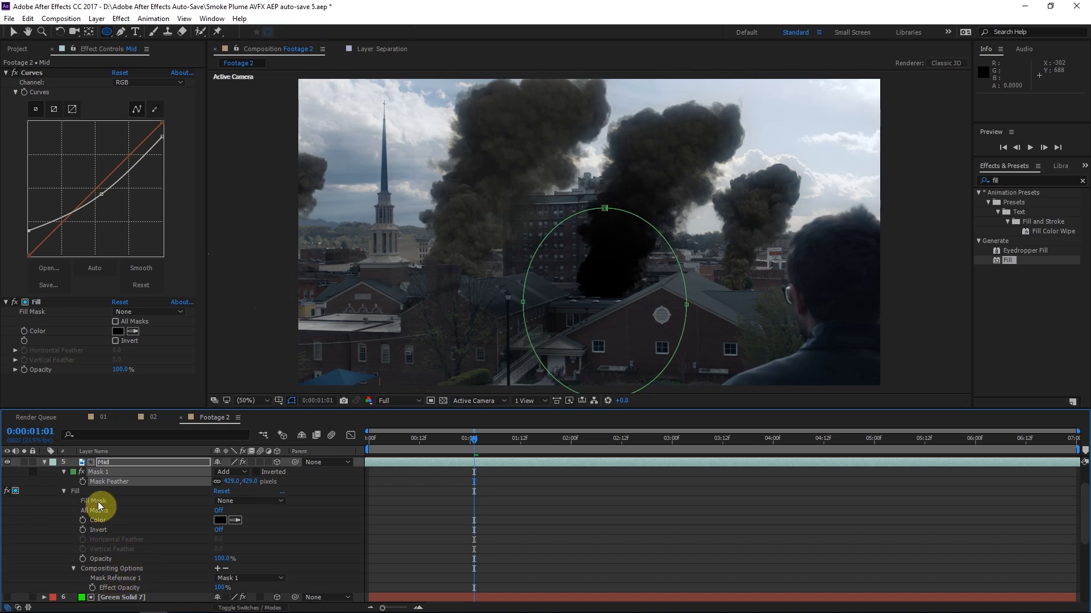
left_click(219, 588)
type("15")
left_click(233, 588)
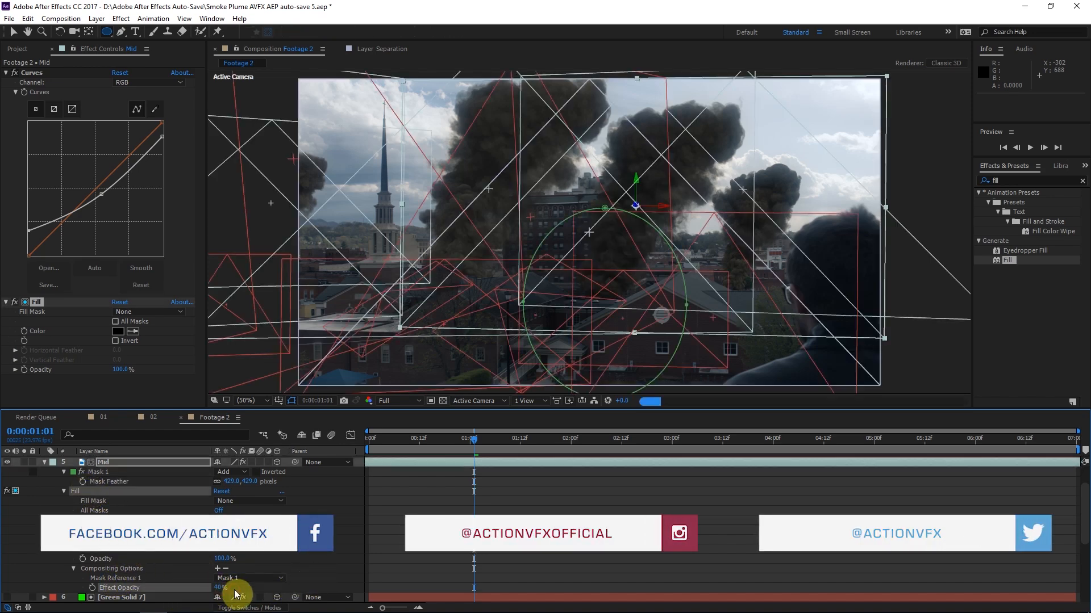